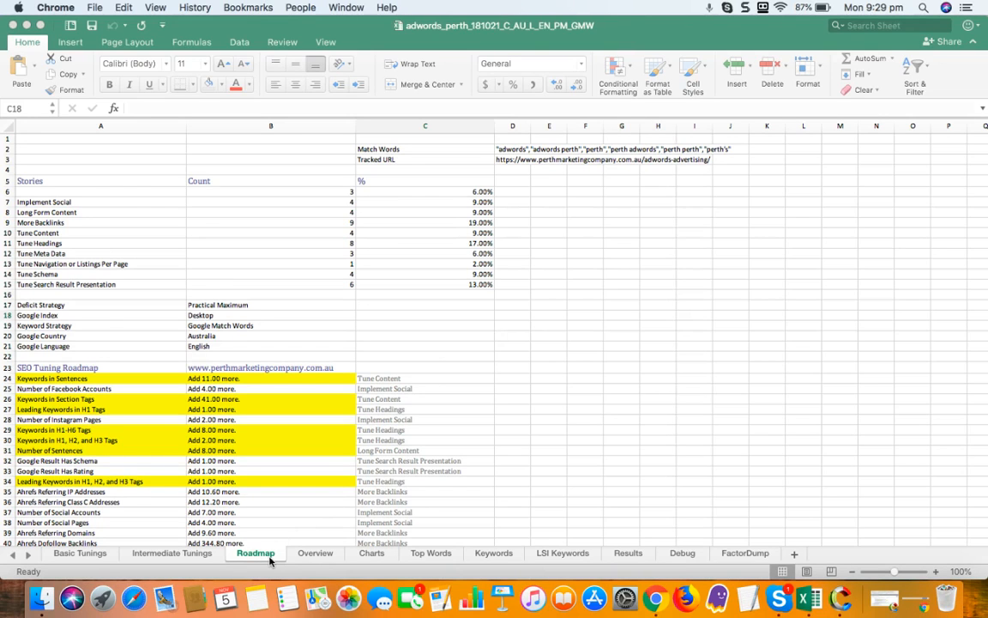
click(379, 288)
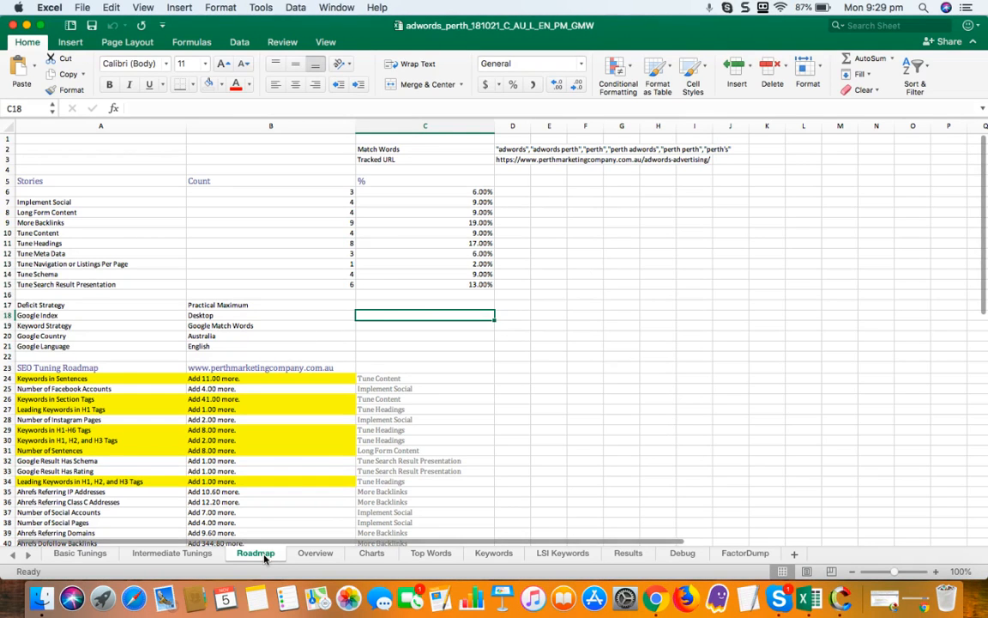
click(442, 366)
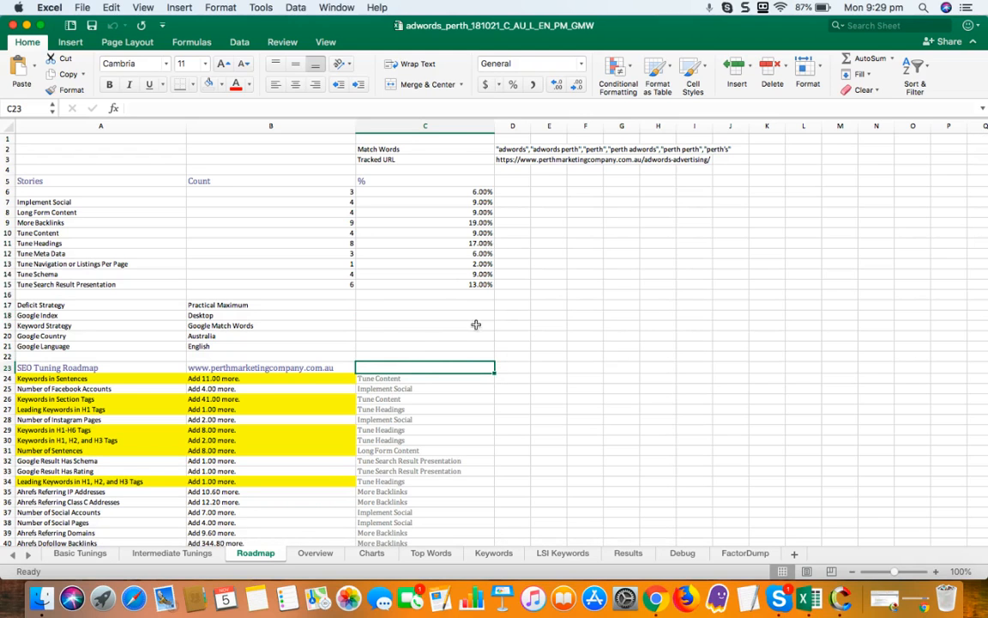
scroll(478, 348, down, 5)
scroll(479, 347, down, 3)
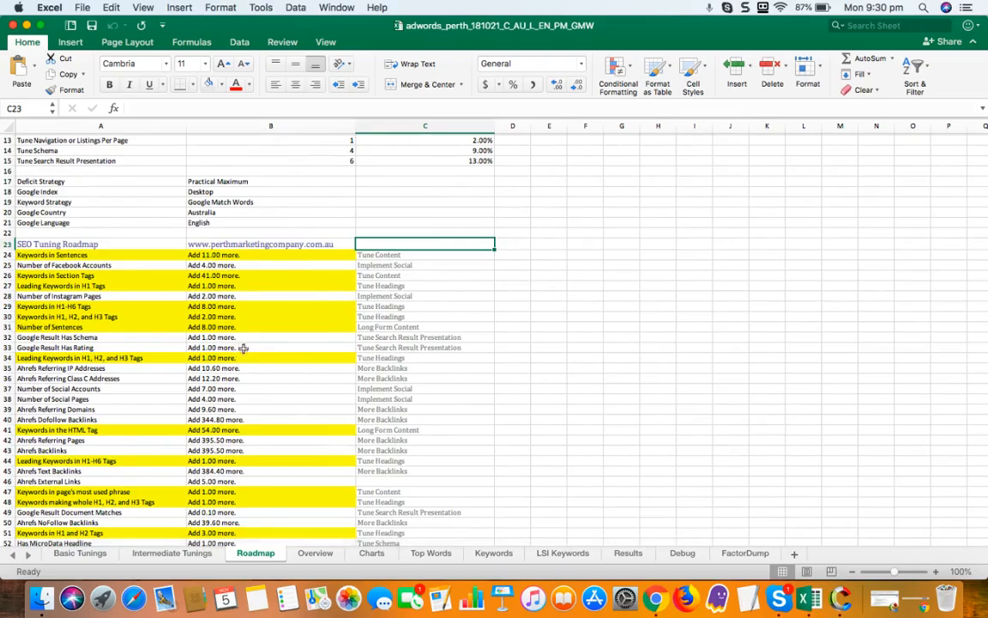
scroll(249, 409, down, 15)
scroll(249, 409, up, 20)
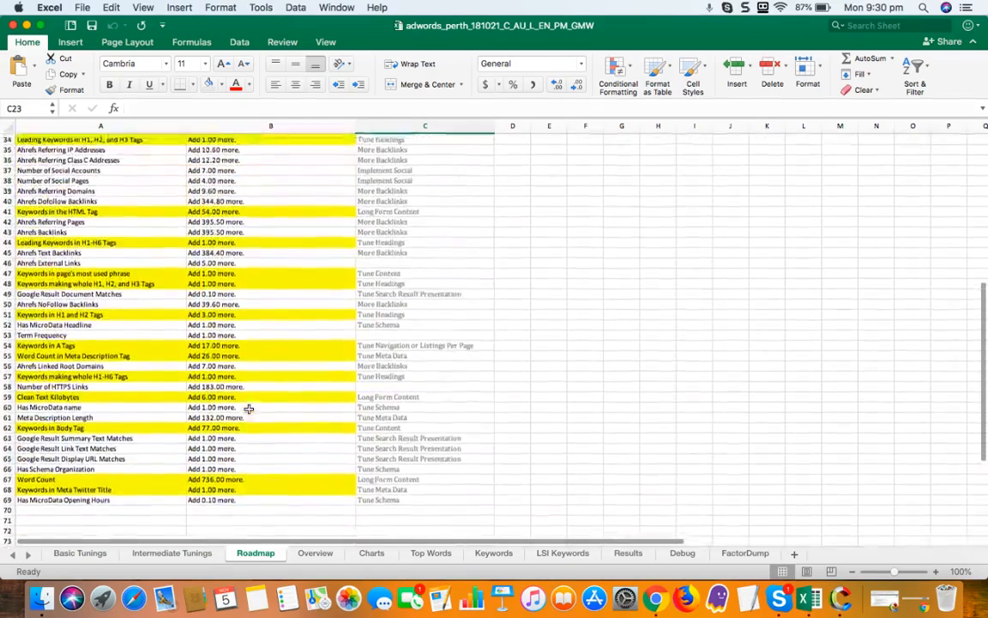
click(334, 315)
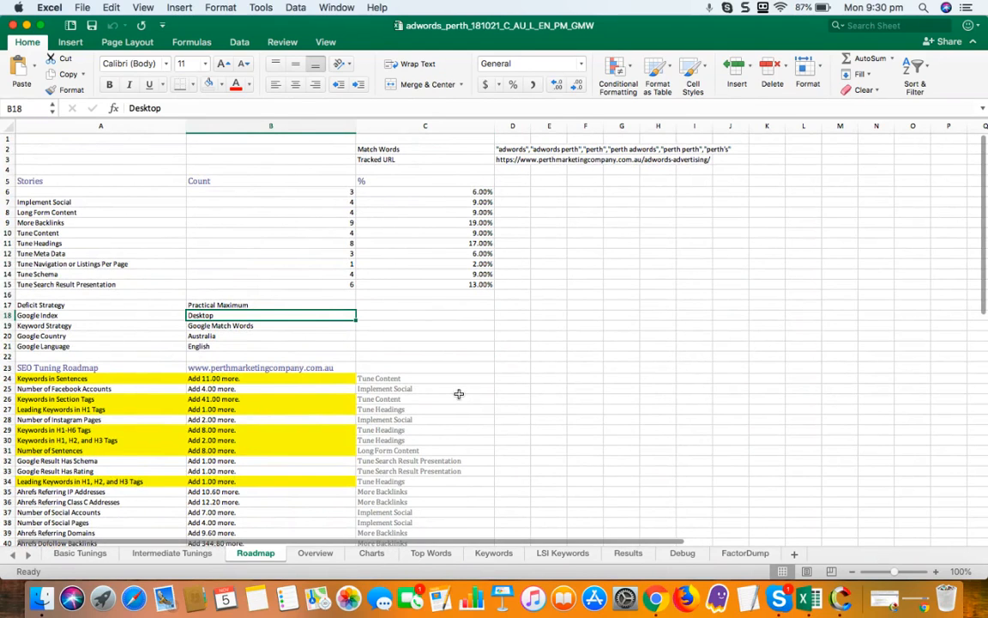
click(476, 345)
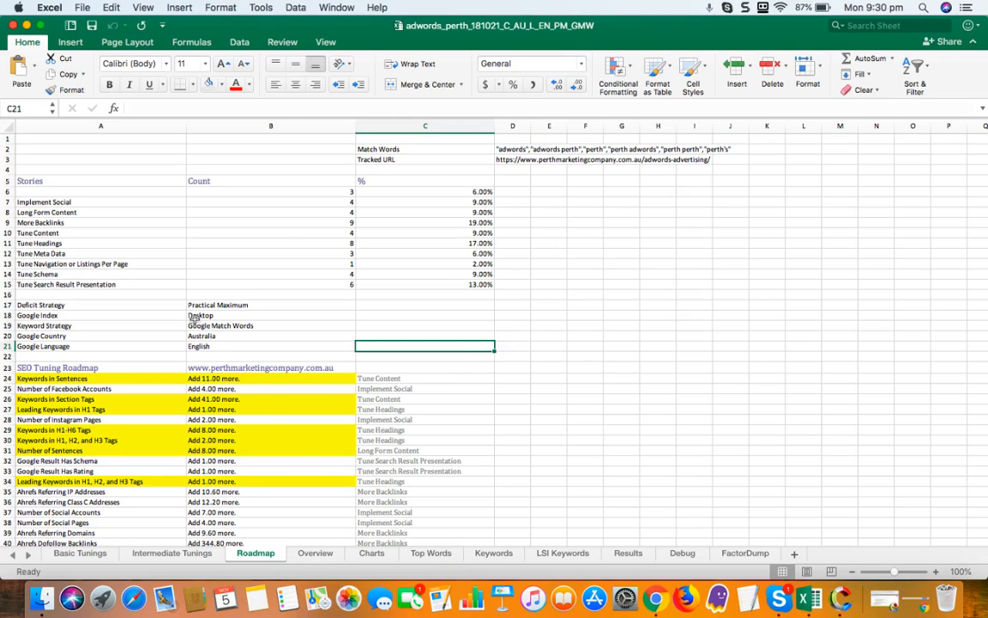
click(512, 335)
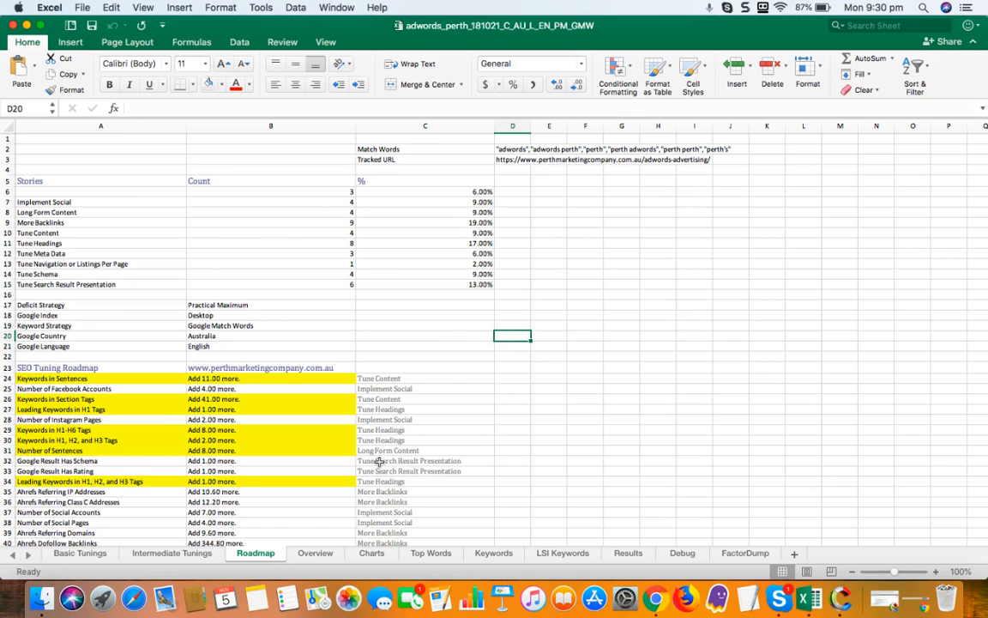
Step: Open the Overview sheet and check its search terms, keywords and factor table headings
click(318, 553)
scroll(223, 230, up, 1)
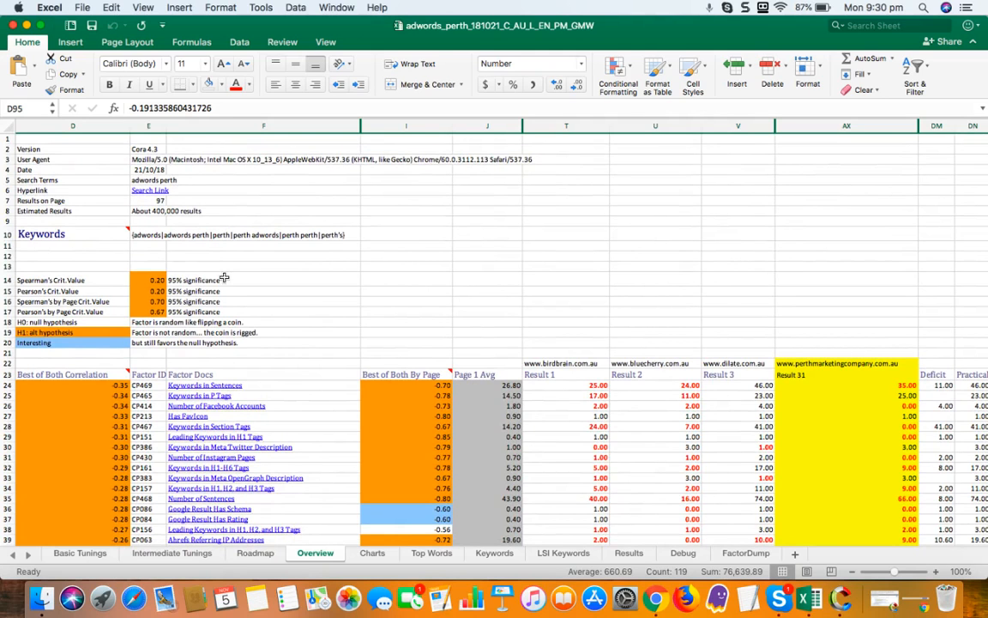
scroll(299, 394, down, 1)
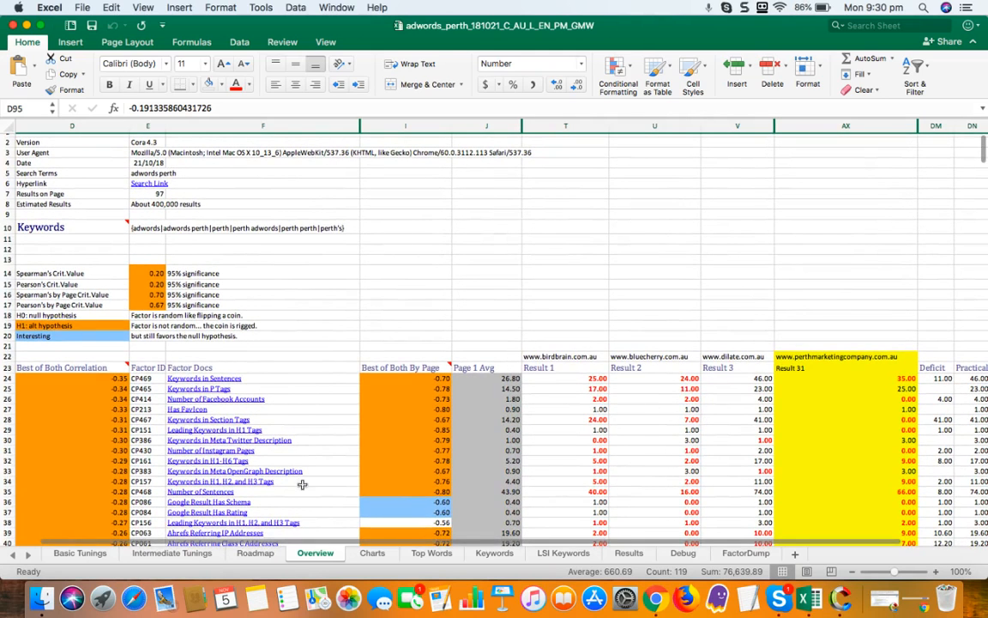
Step: Return to the Roadmap sheet and review the match words, tracked URL and recommended additions for every tuning factor
click(266, 554)
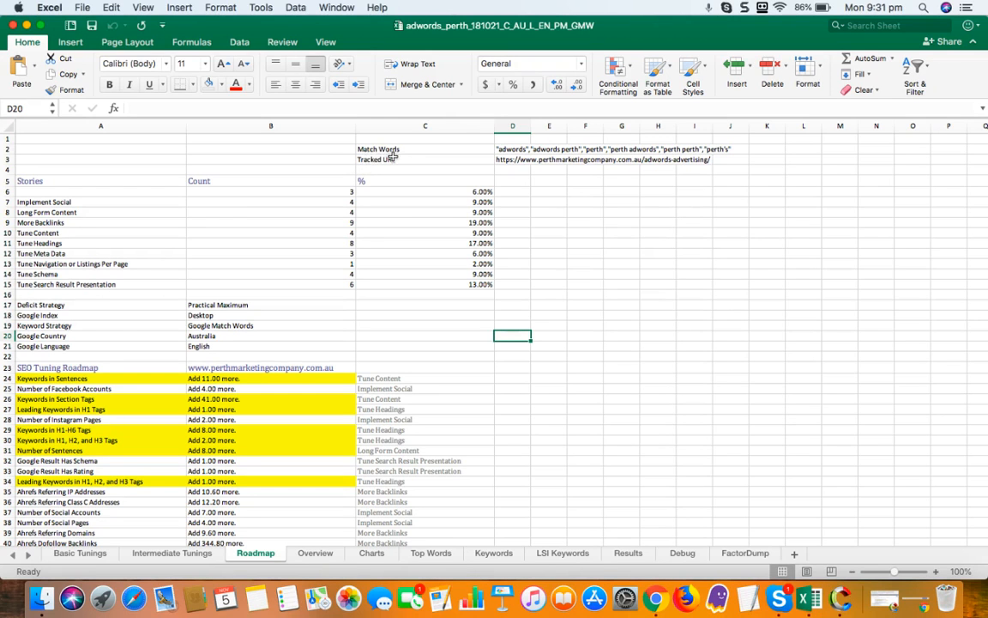
scroll(346, 327, down, 5)
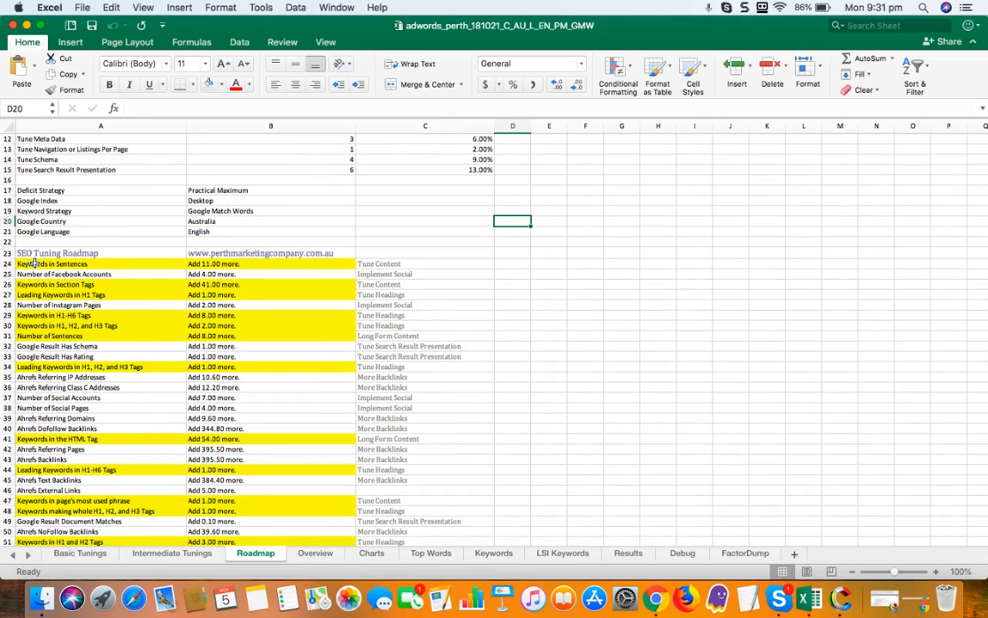
scroll(364, 316, up, 5)
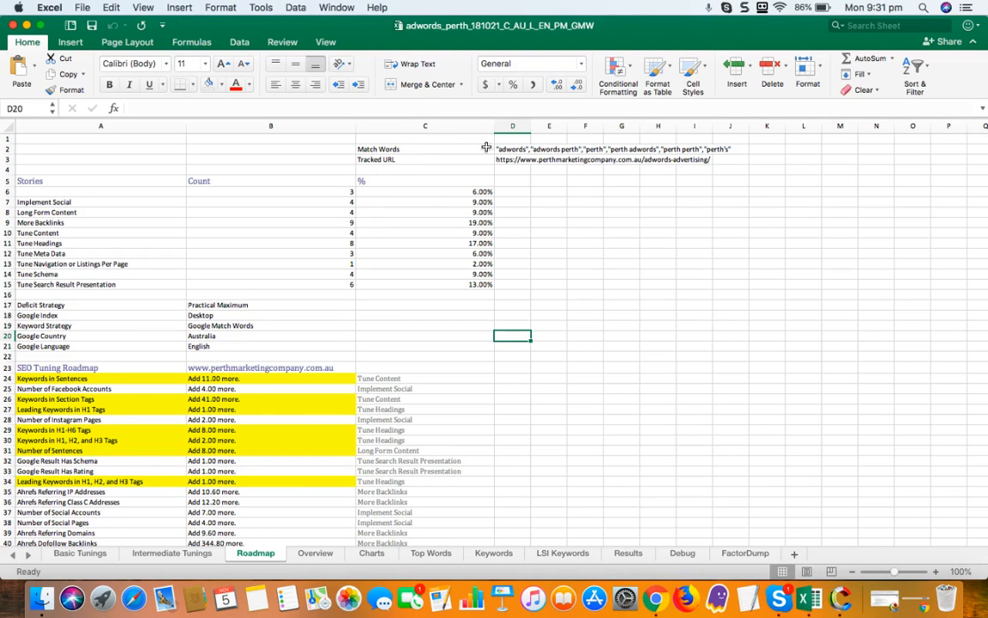
scroll(302, 475, down, 5)
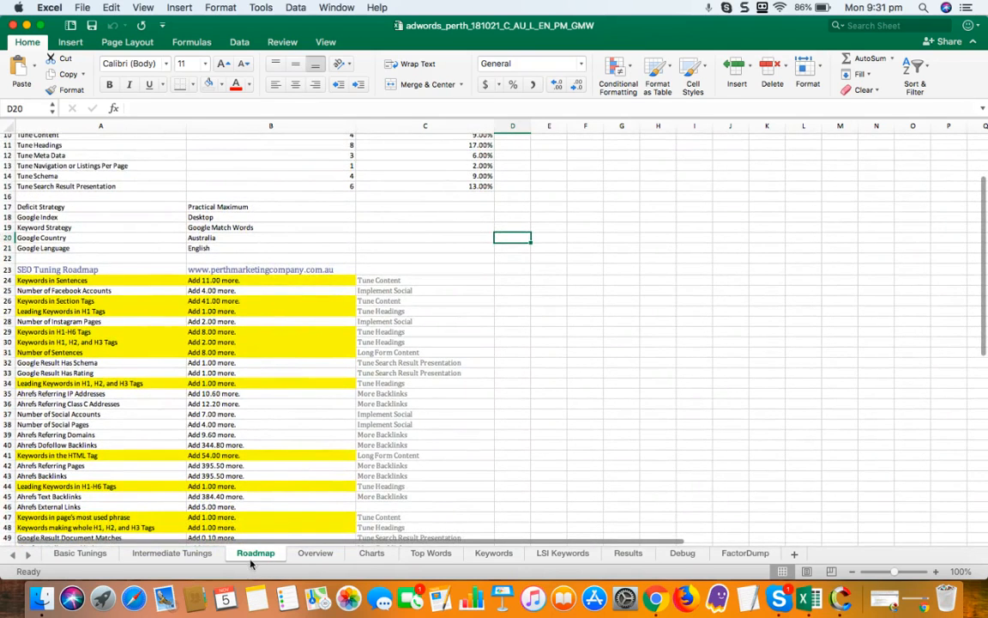
click(313, 554)
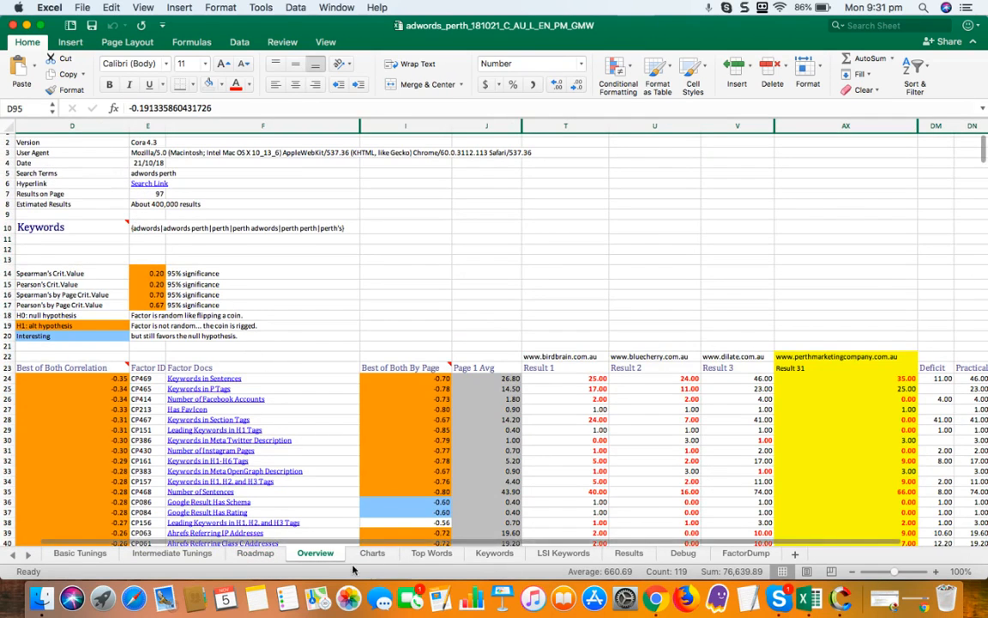
click(260, 555)
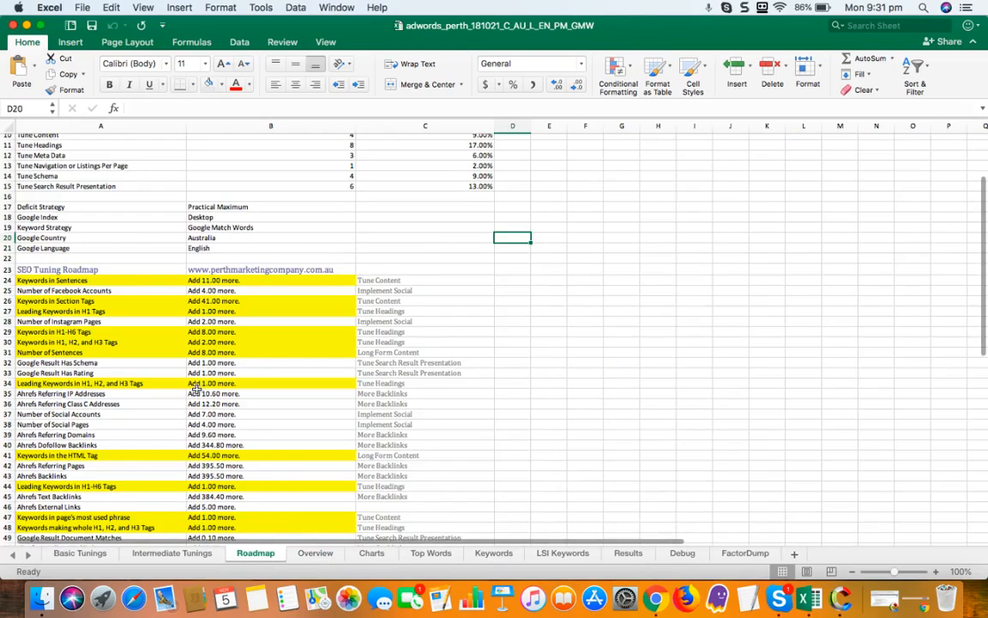
scroll(196, 363, down, 5)
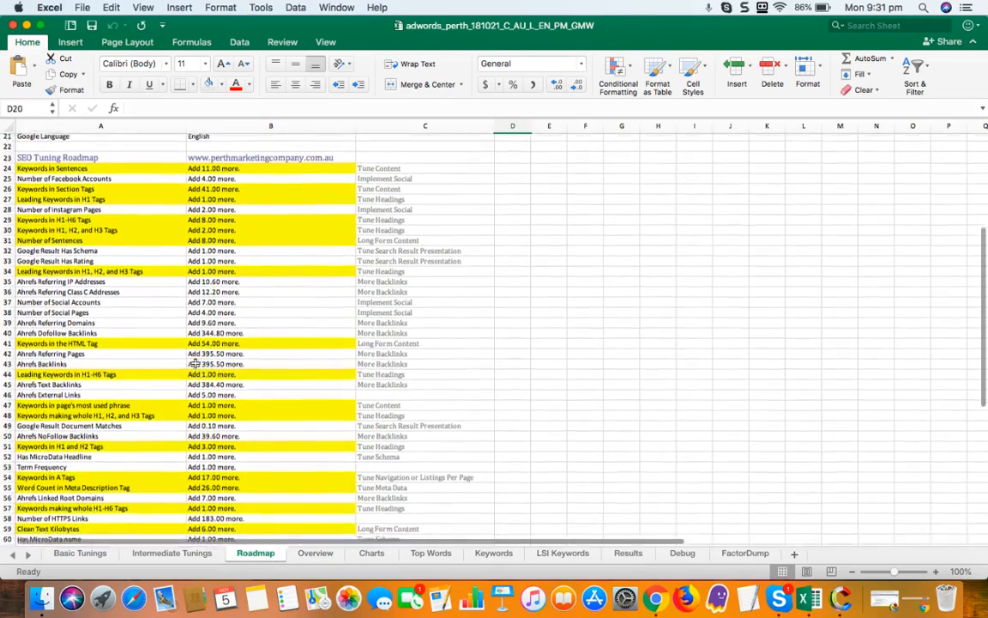
scroll(195, 364, down, 3)
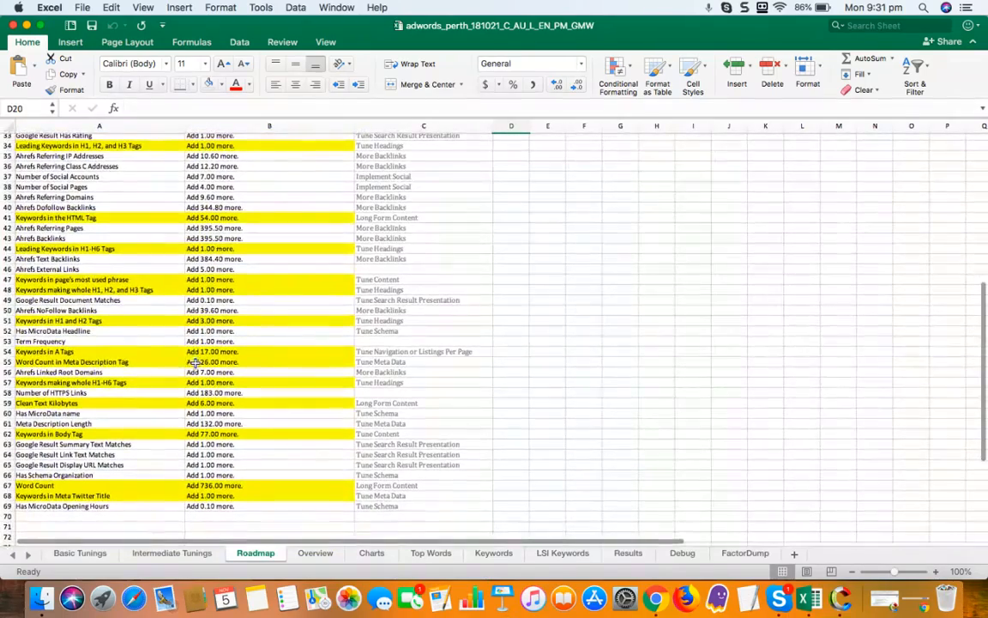
scroll(196, 363, down, 2)
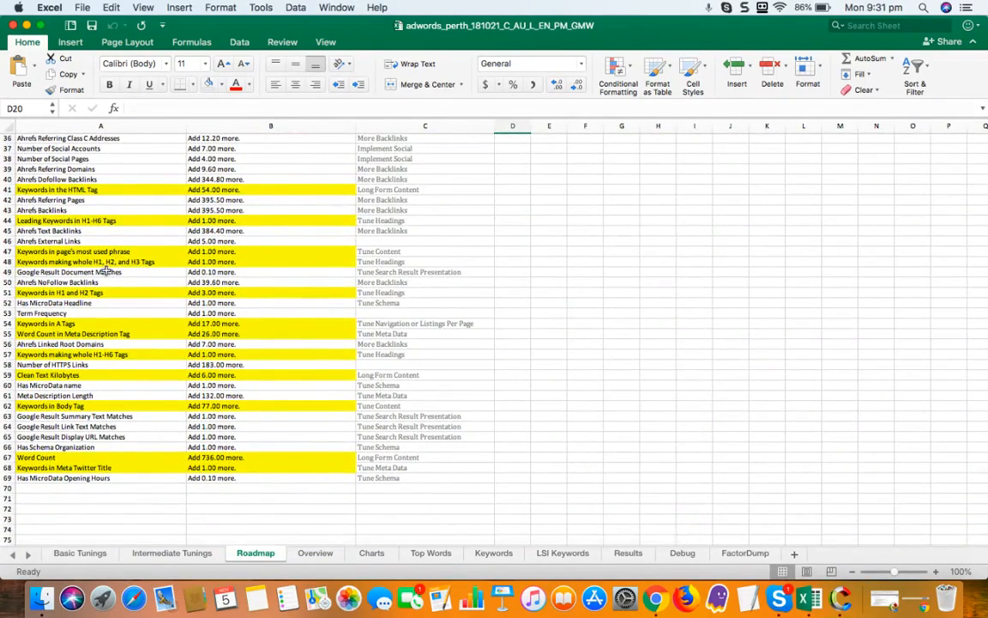
scroll(105, 272, up, 6)
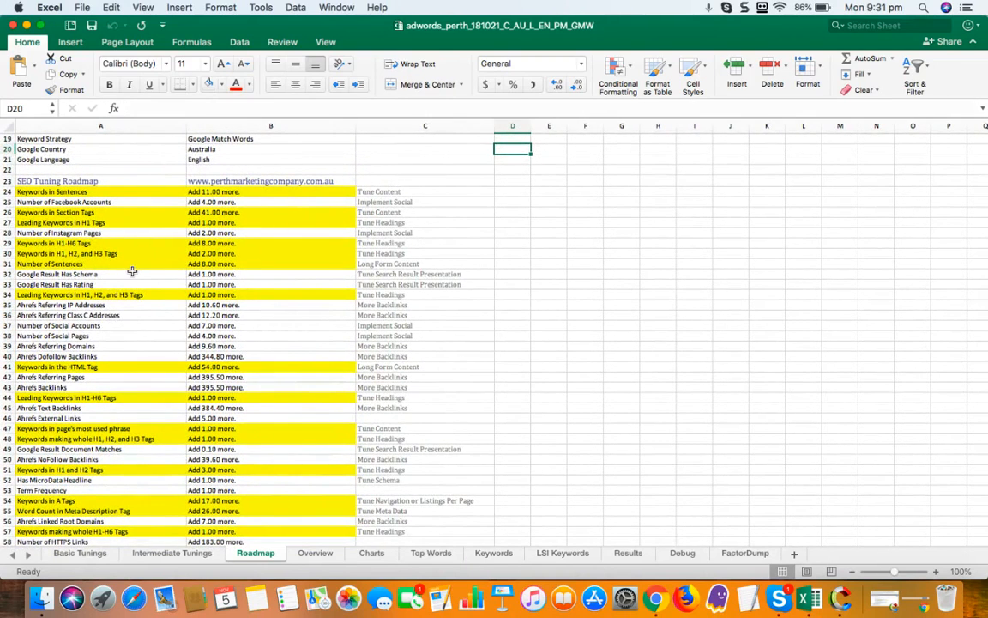
scroll(132, 272, up, 1)
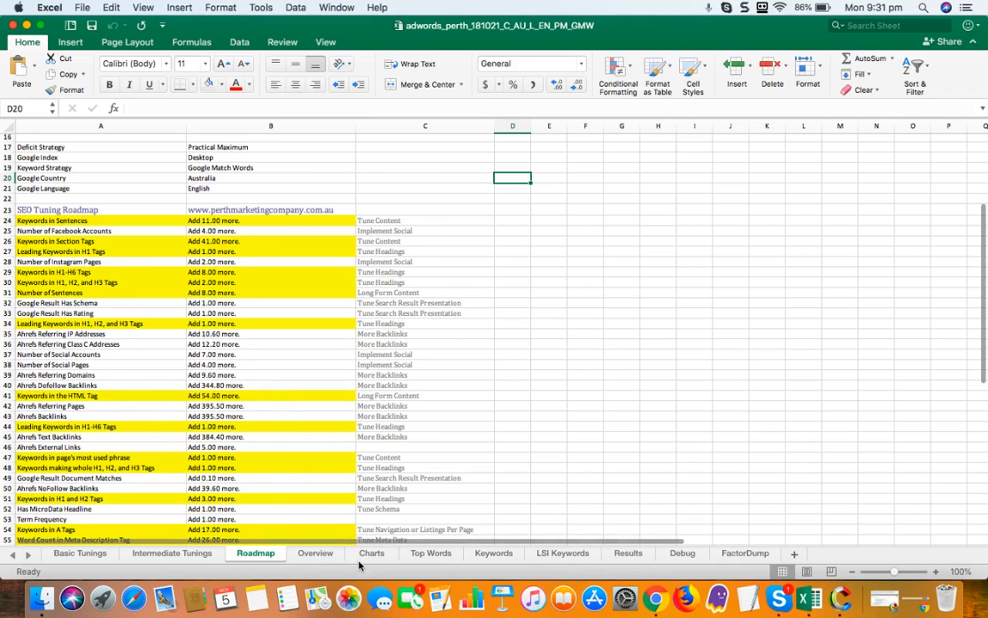
Step: Open the Overview sheet and look through its factor list down to the last factor
click(318, 554)
scroll(290, 343, down, 2)
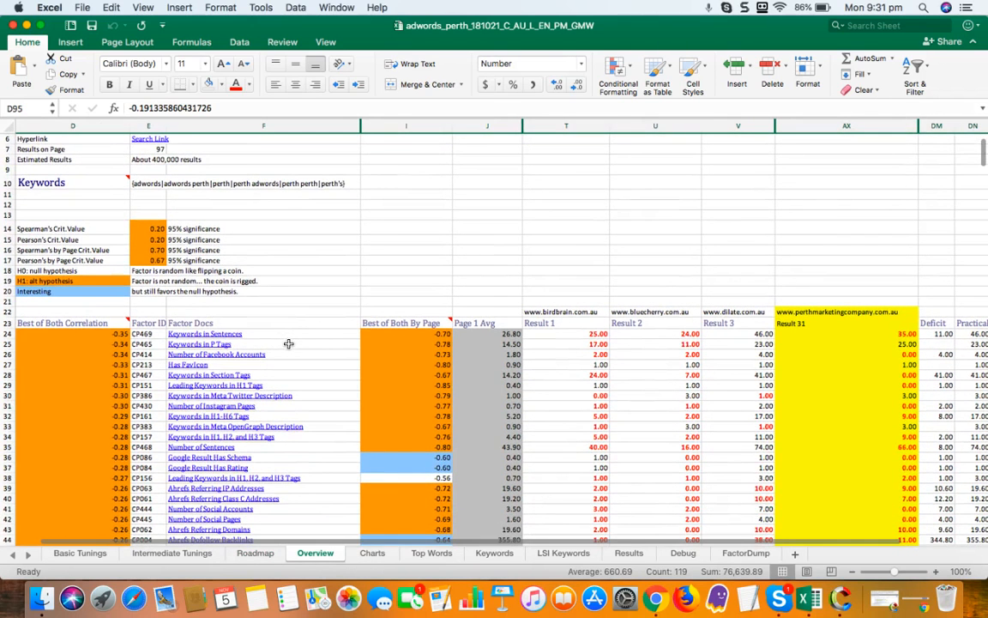
scroll(266, 402, down, 4)
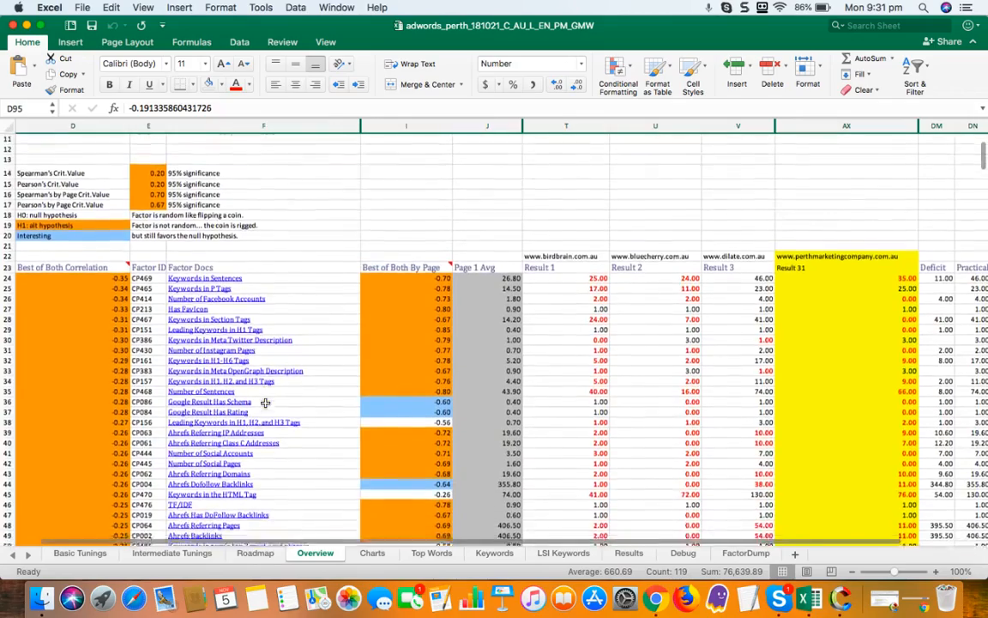
scroll(266, 403, down, 12)
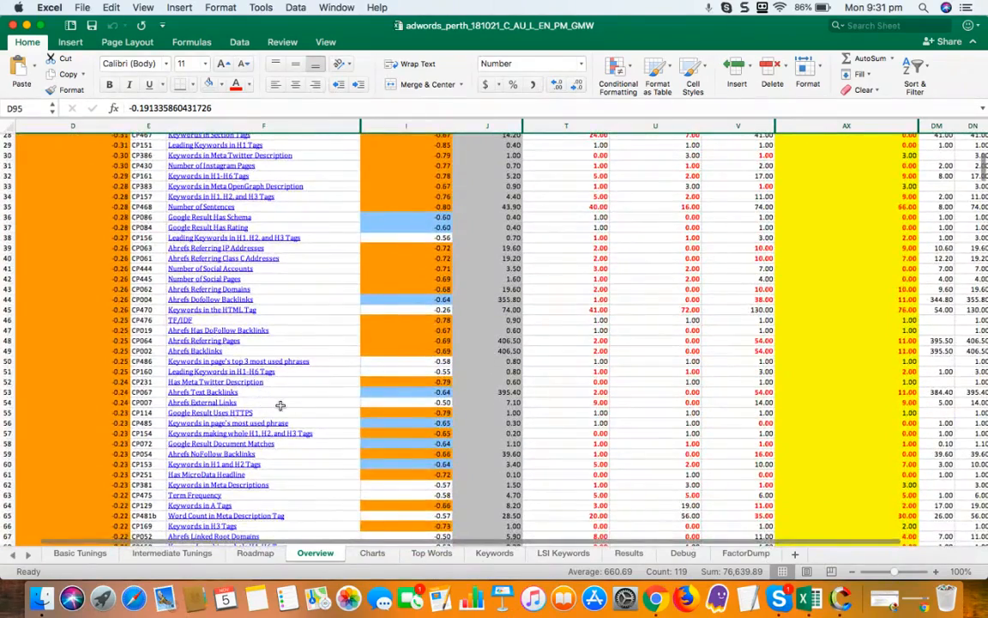
scroll(279, 396, down, 7)
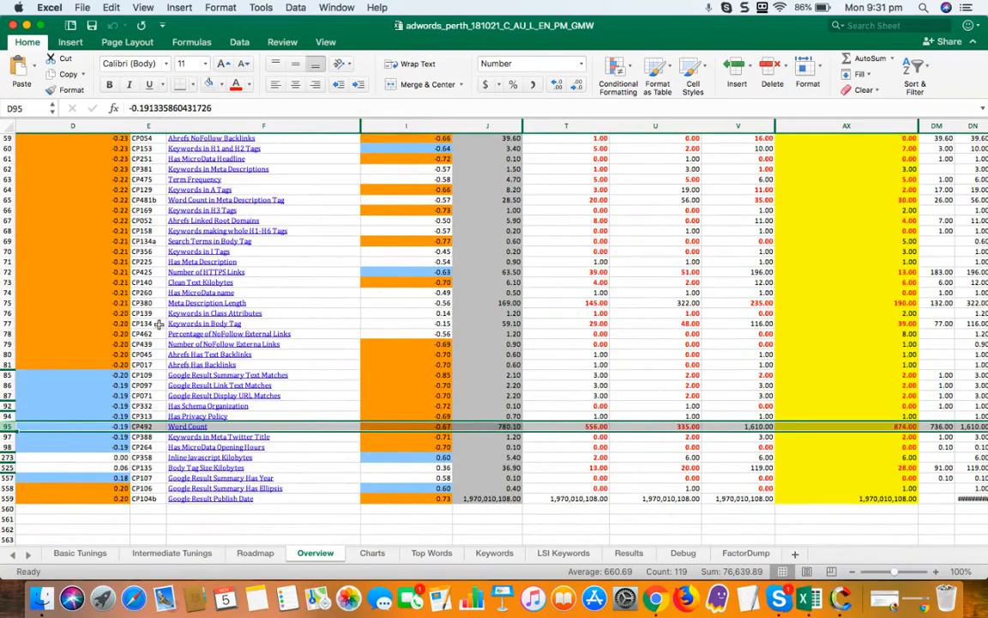
Step: Compare the critical values and hypothesis colour key with the Best of Both Correlation values across the Overview factor list
scroll(245, 377, up, 15)
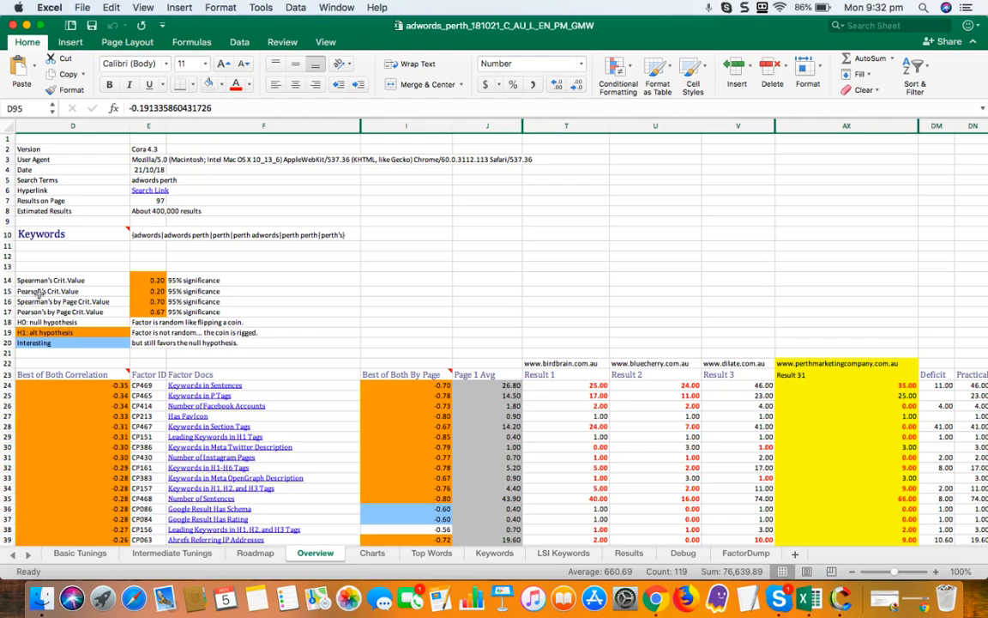
scroll(262, 322, down, 3)
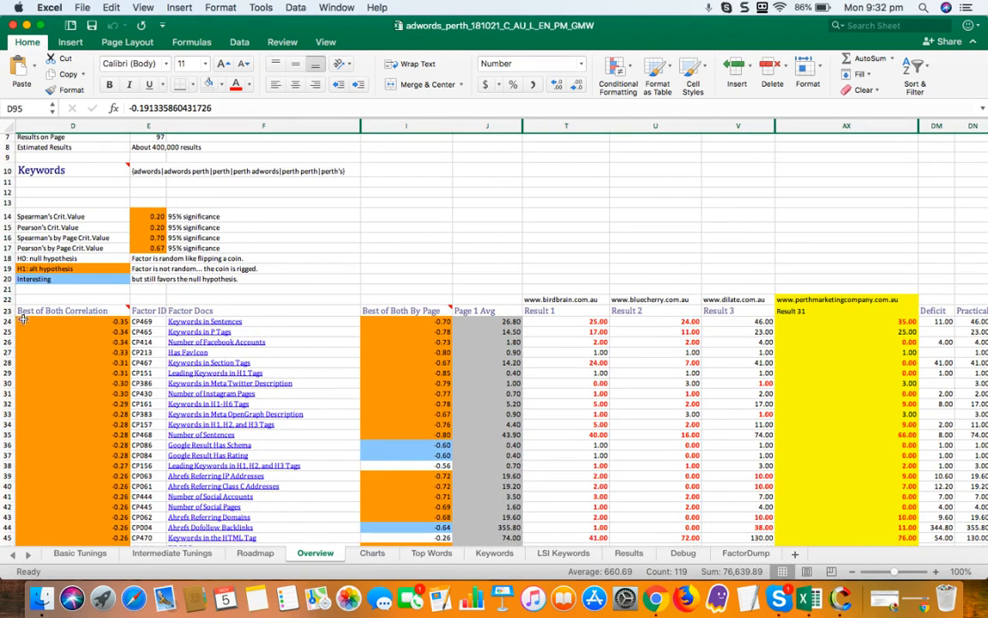
scroll(78, 321, down, 2)
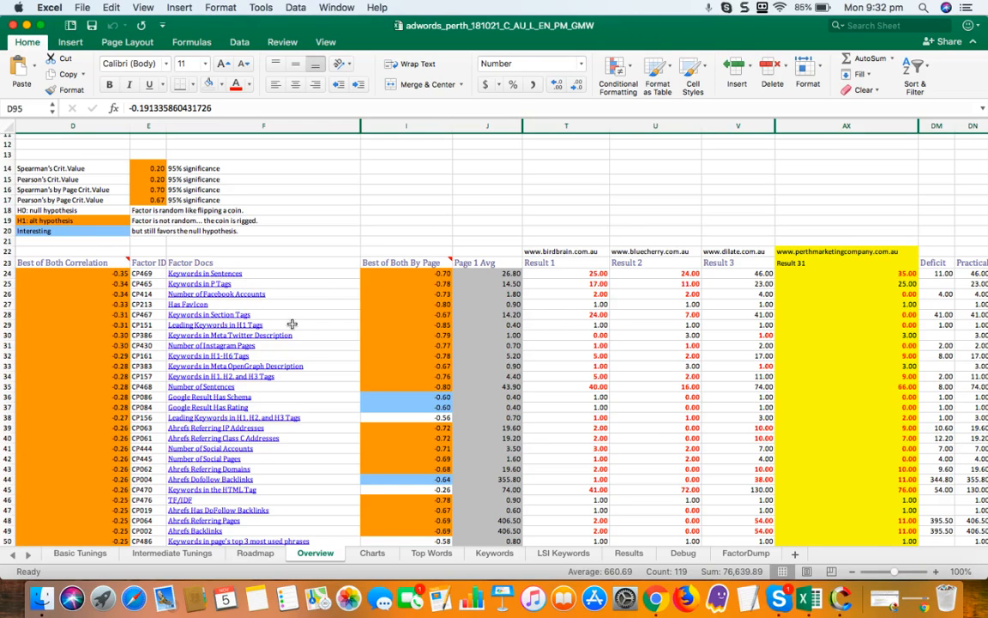
scroll(289, 325, down, 3)
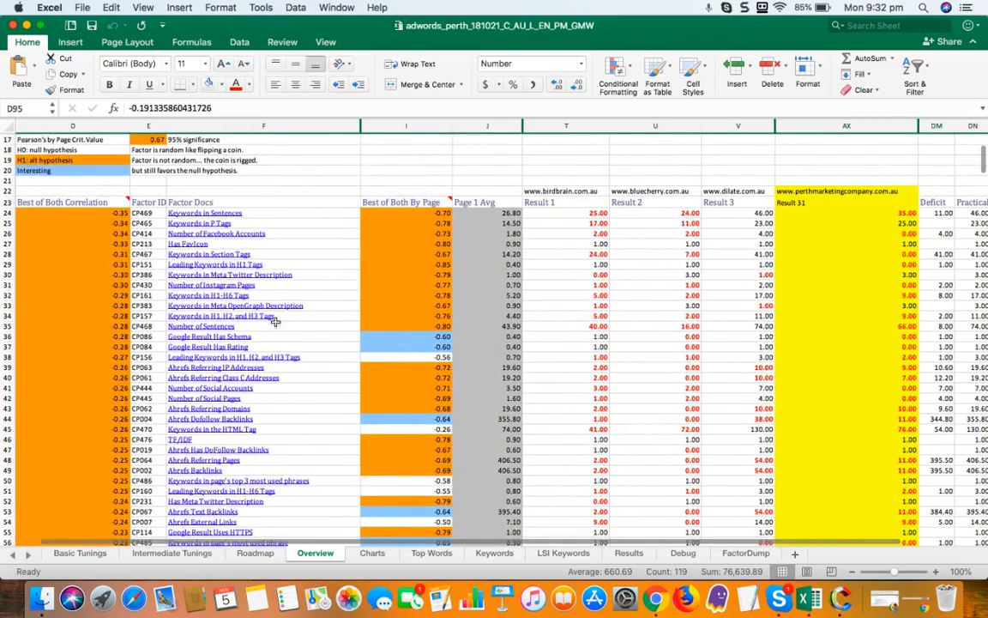
scroll(251, 349, down, 20)
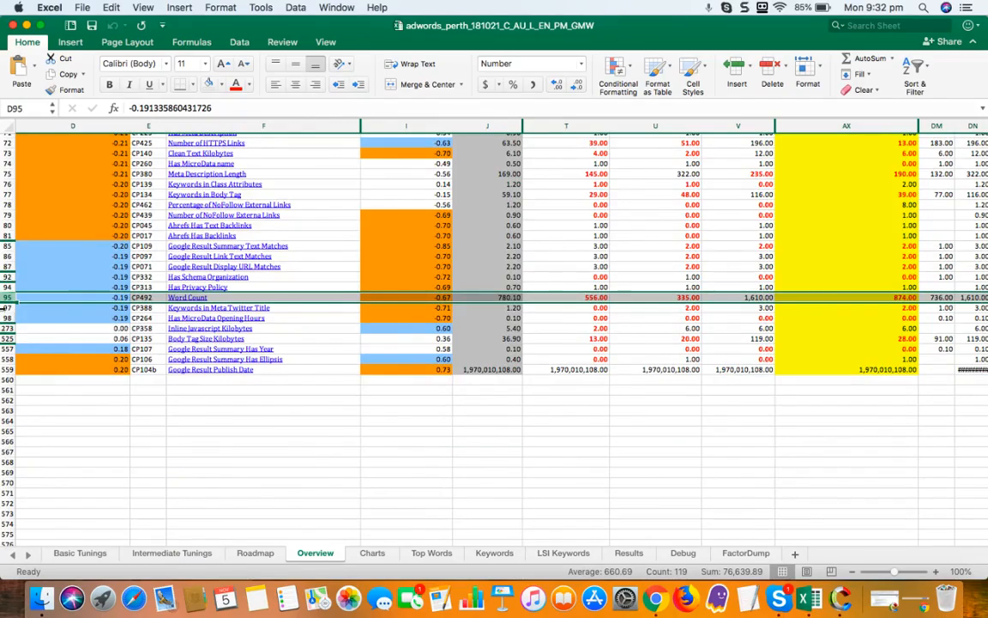
scroll(175, 279, up, 15)
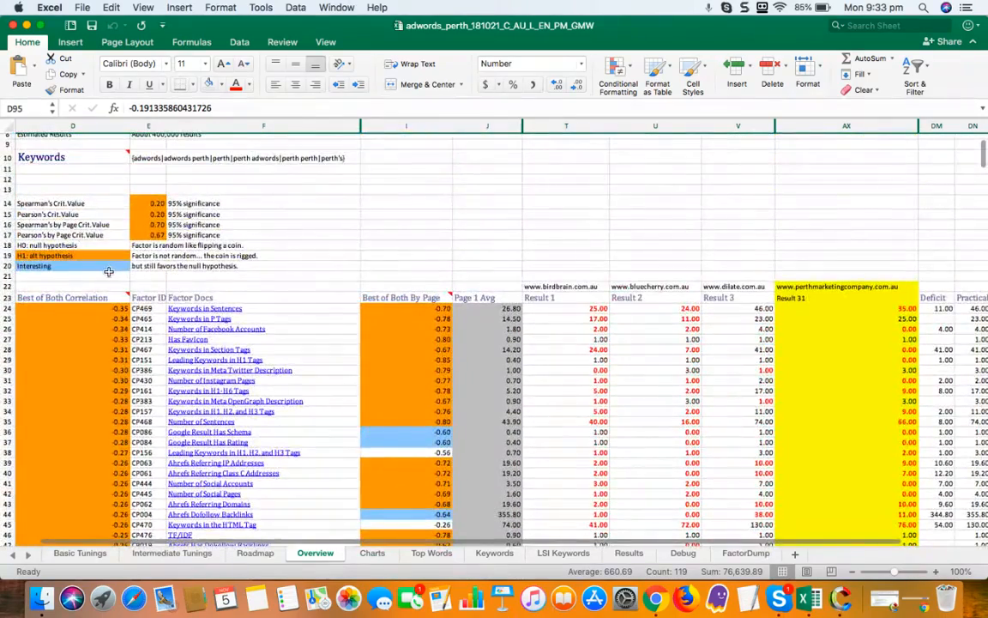
scroll(120, 344, down, 6)
scroll(124, 352, down, 5)
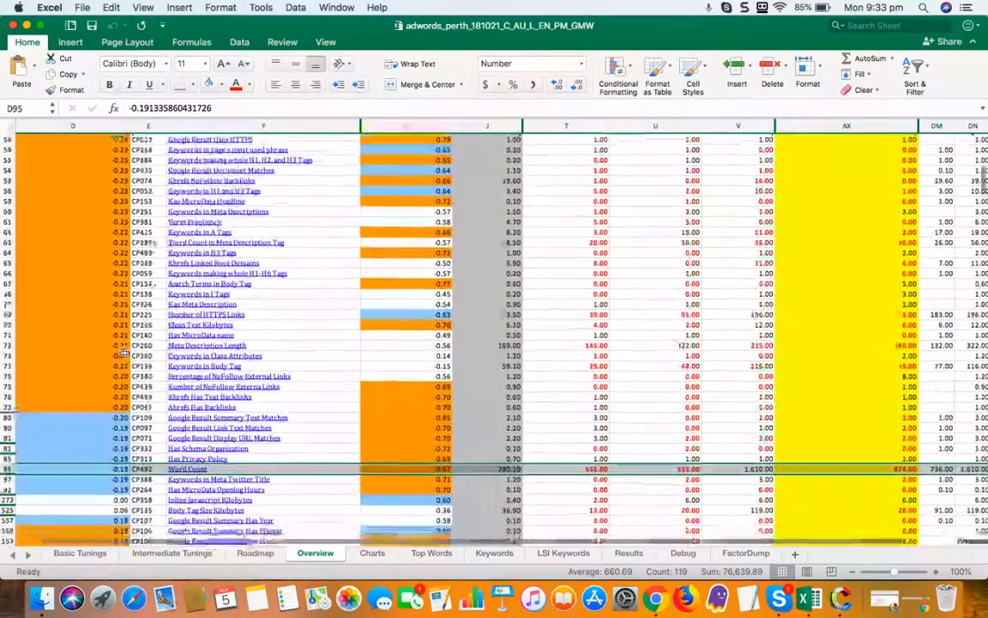
scroll(179, 420, up, 12)
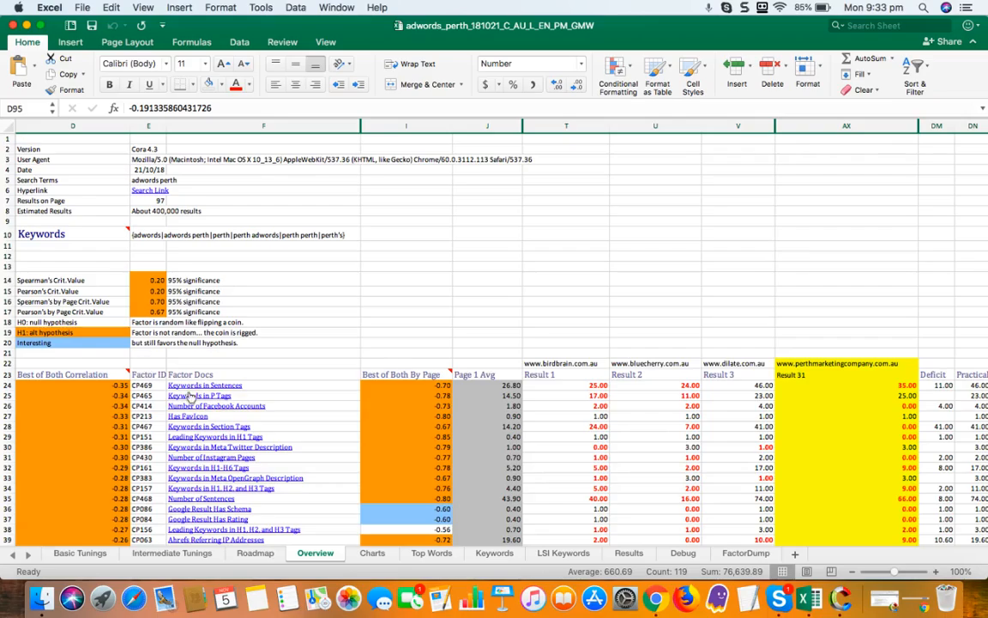
scroll(190, 394, down, 15)
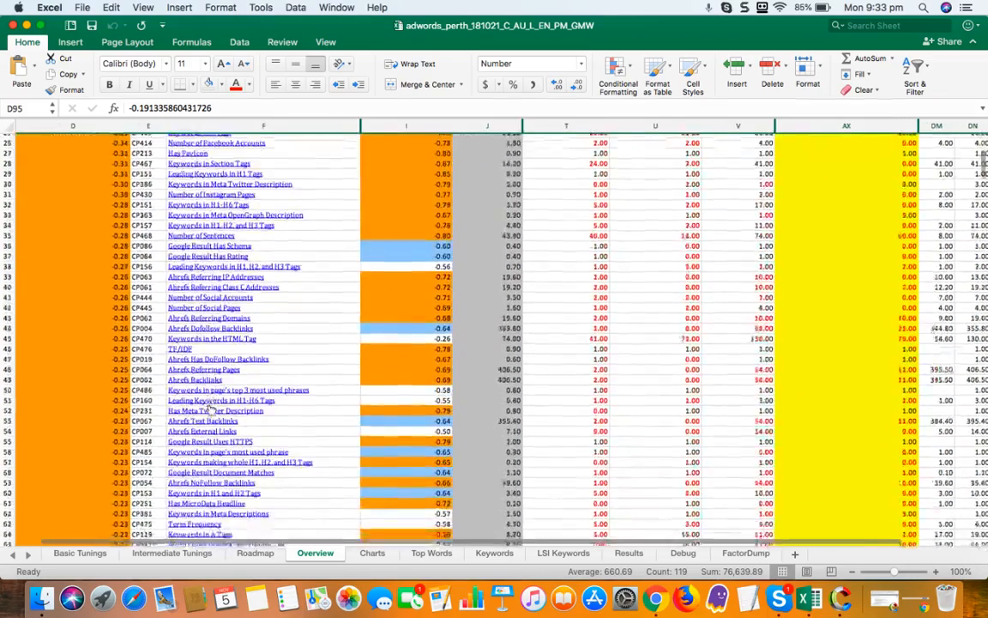
scroll(127, 352, up, 15)
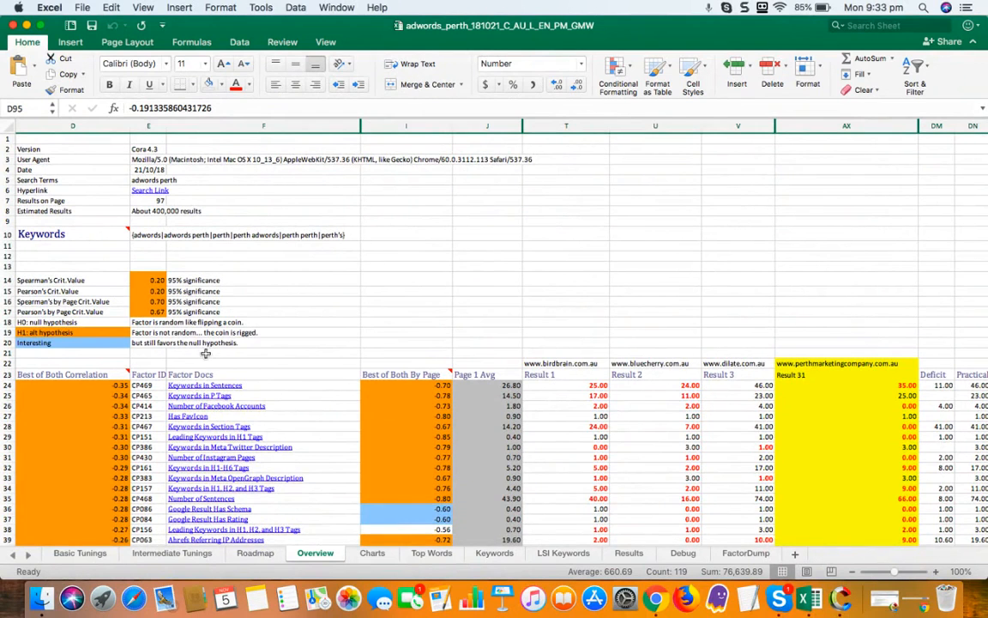
scroll(212, 360, down, 2)
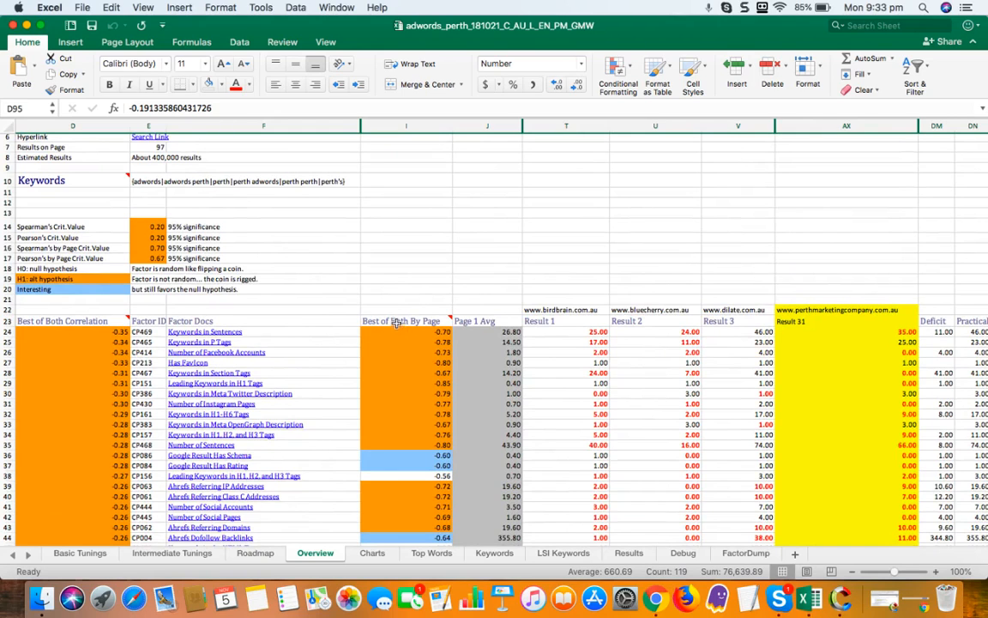
Step: Compare the by-page critical values and hypothesis colour key with the Best of Both By Page values down the Overview factor list
mouse_move(416, 320)
scroll(424, 336, down, 12)
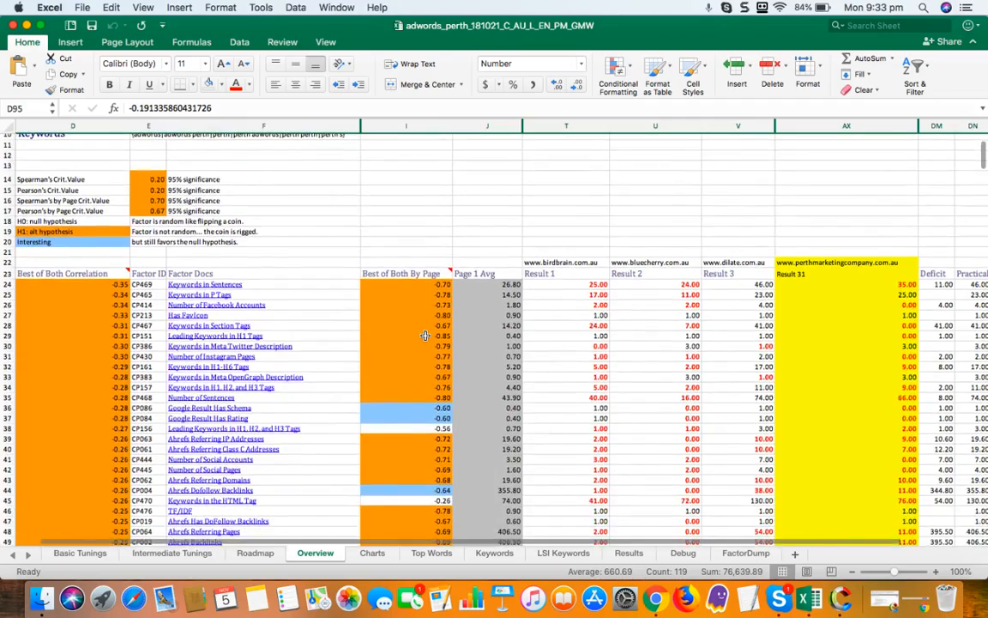
scroll(424, 335, down, 10)
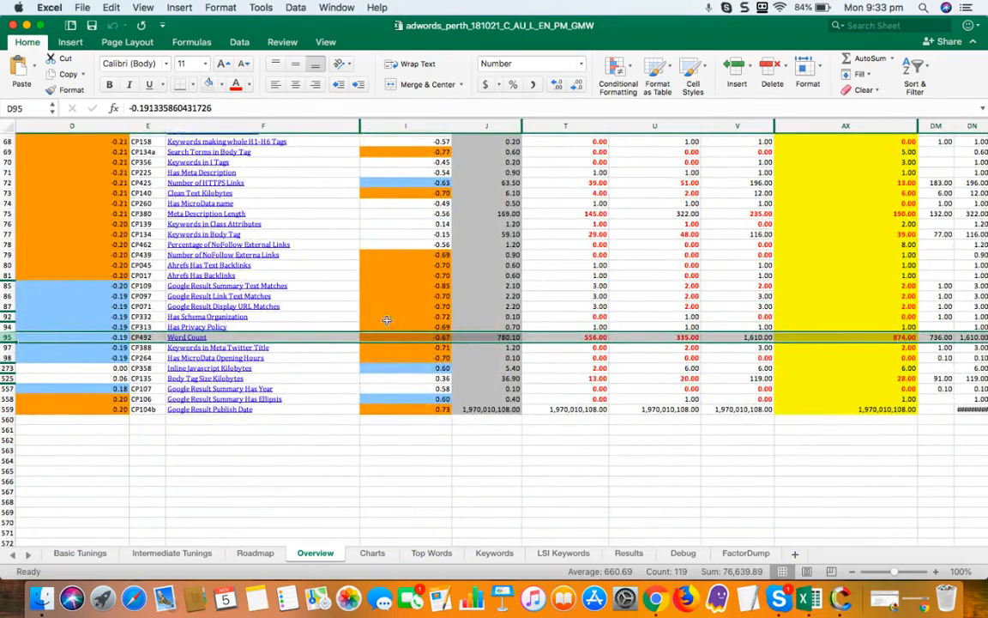
click(428, 296)
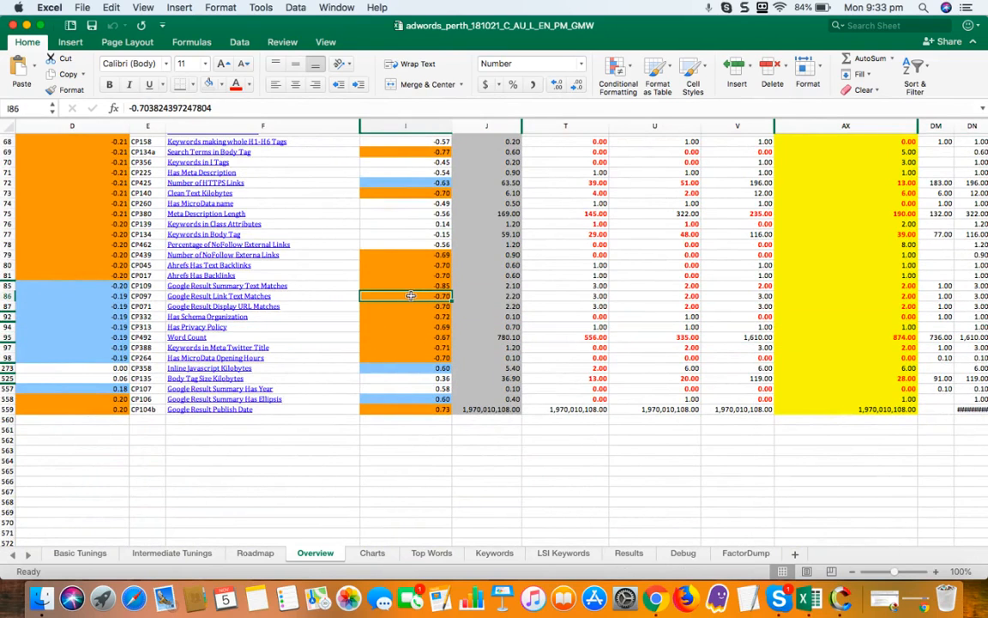
scroll(383, 312, up, 15)
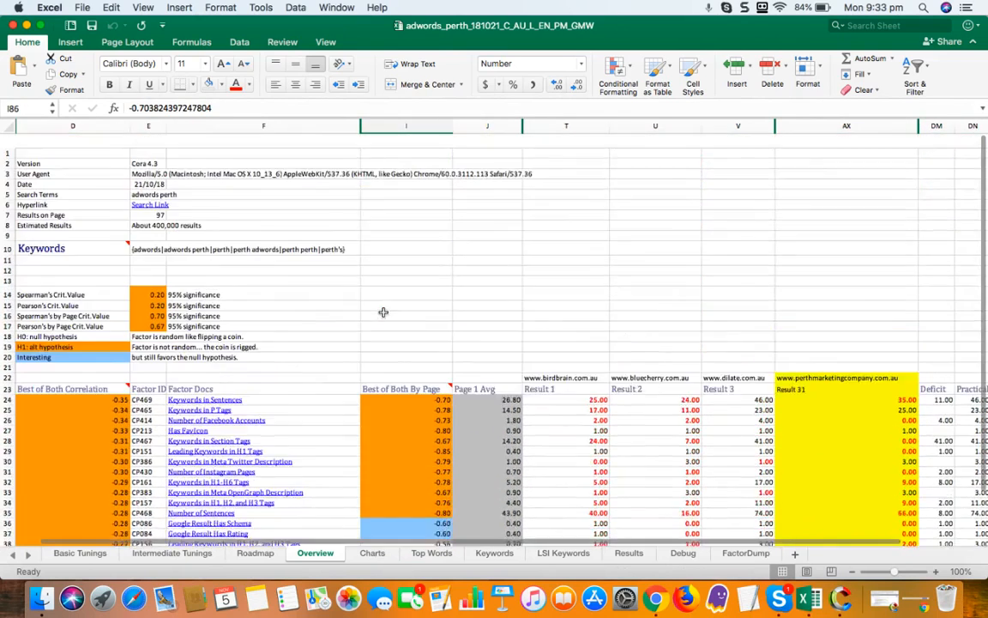
scroll(175, 344, down, 20)
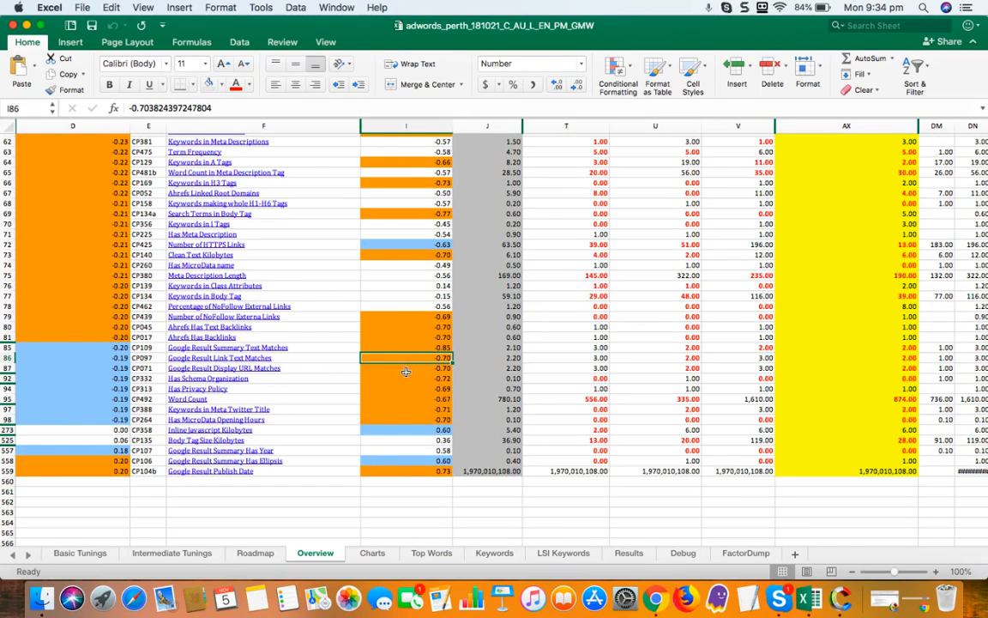
scroll(408, 354, up, 20)
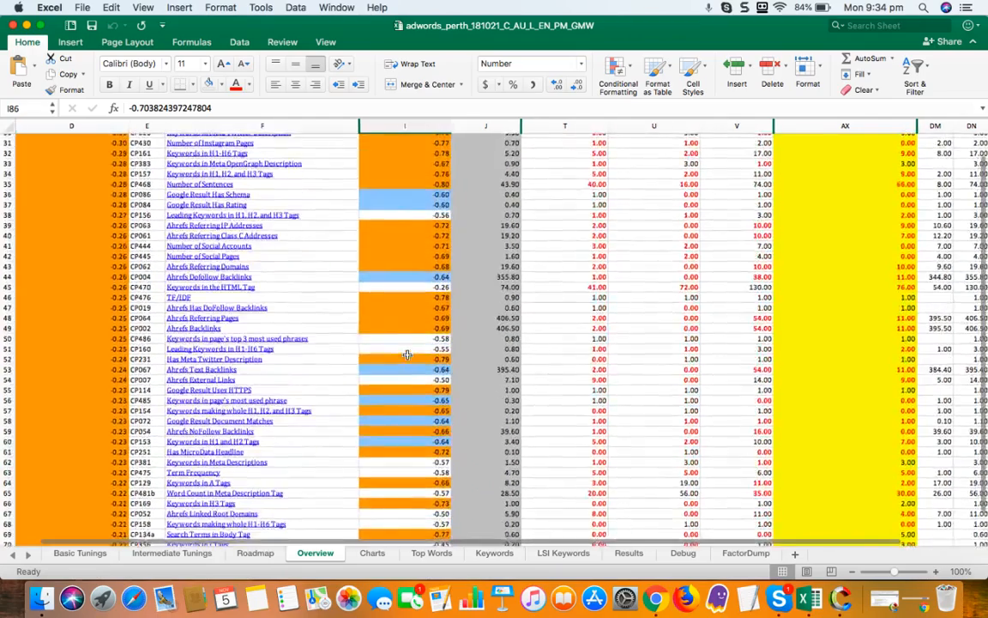
Step: Narrow the yellow Result 31 column of the tracked website on the Overview sheet
scroll(407, 354, down, 5)
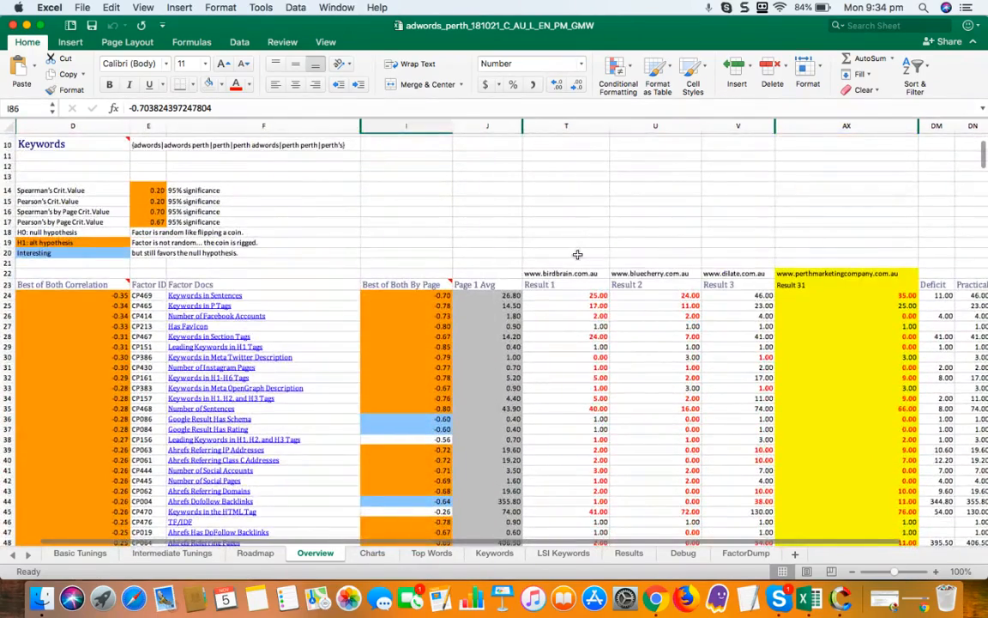
scroll(515, 283, right, 3)
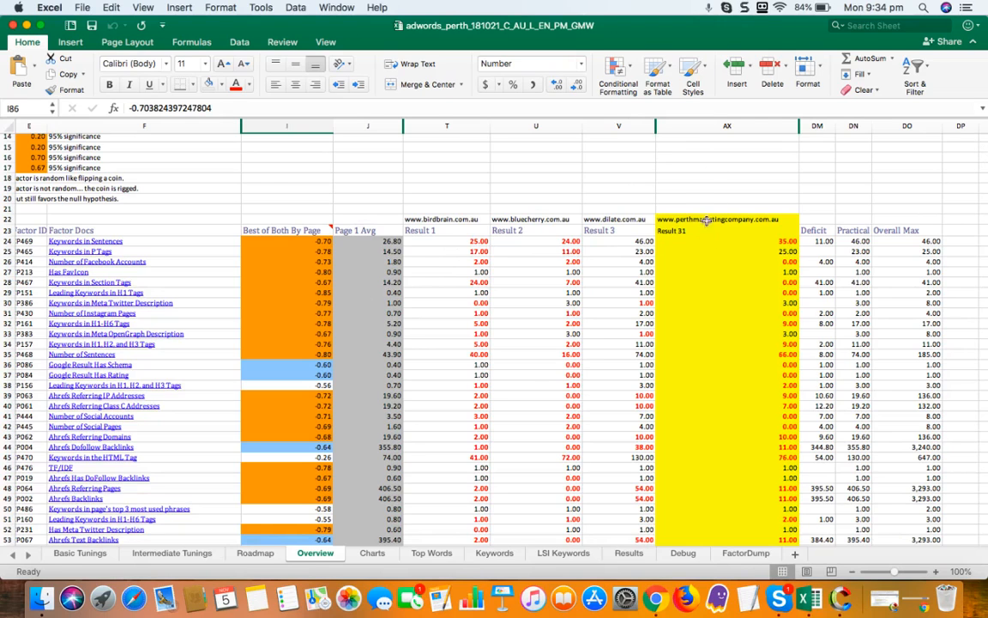
drag(799, 132, 726, 121)
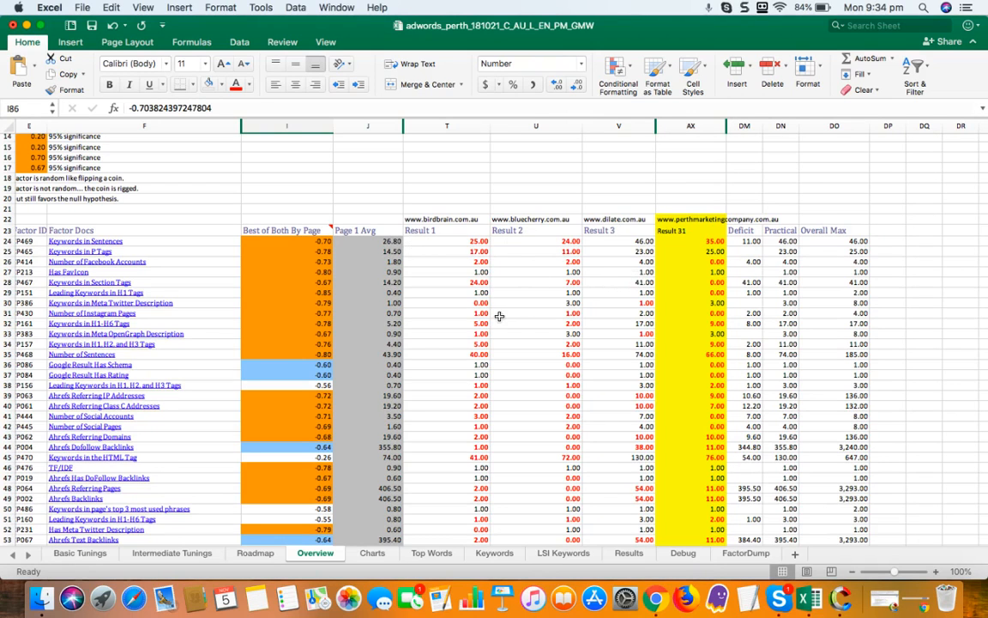
Step: Check the deficit strategy on the Roadmap sheet and select the tracked site's Keywords in Sentences count on the Overview sheet
click(252, 553)
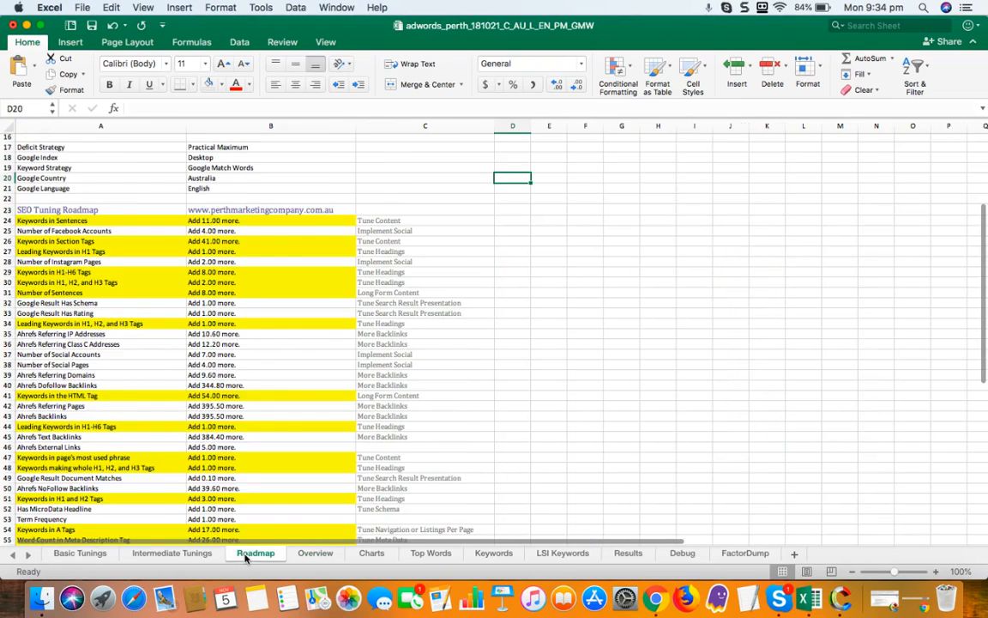
scroll(249, 337, up, 5)
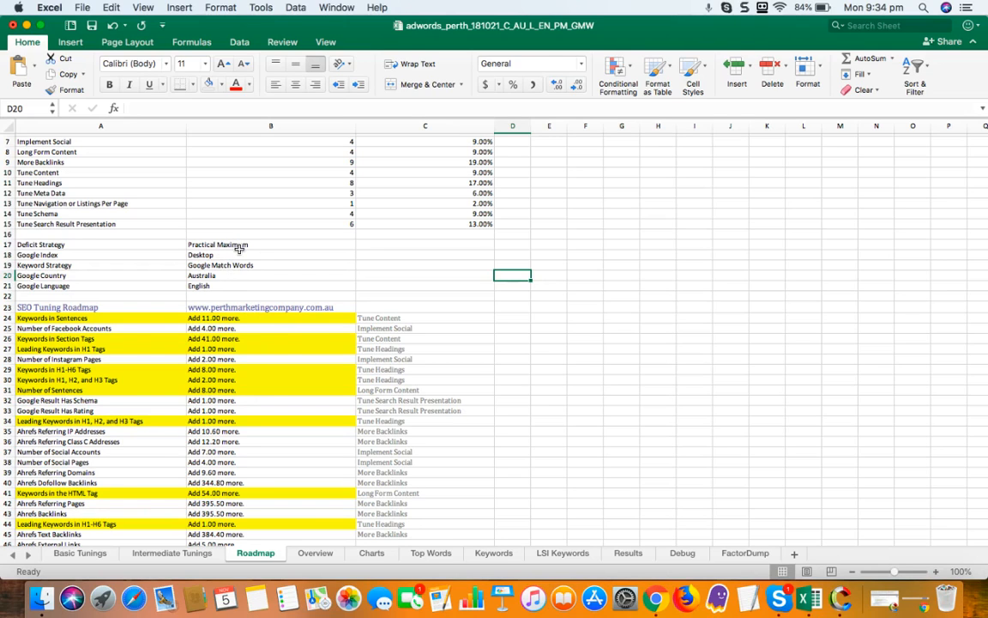
click(315, 553)
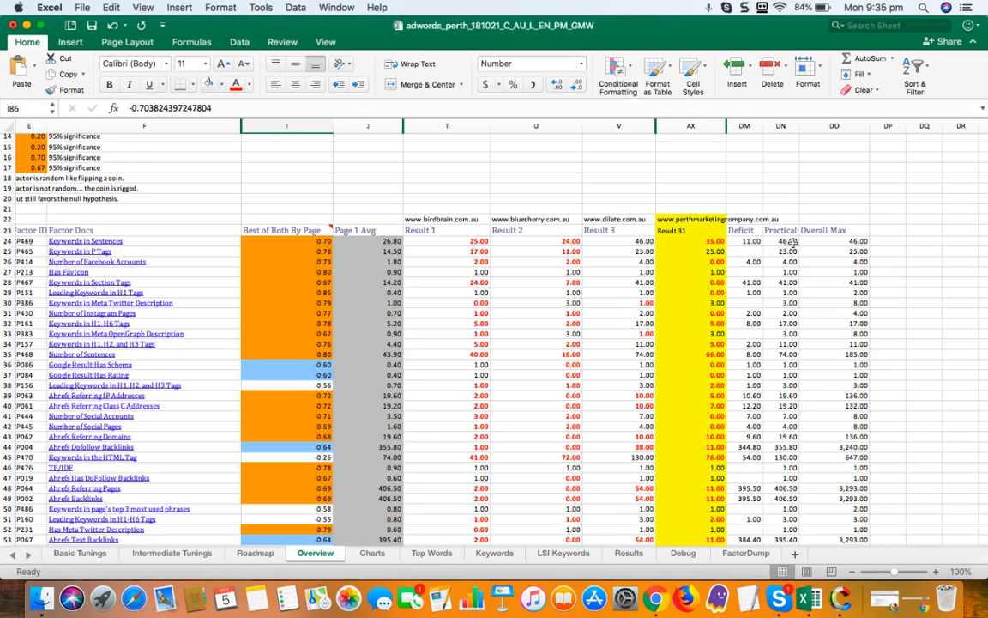
click(714, 244)
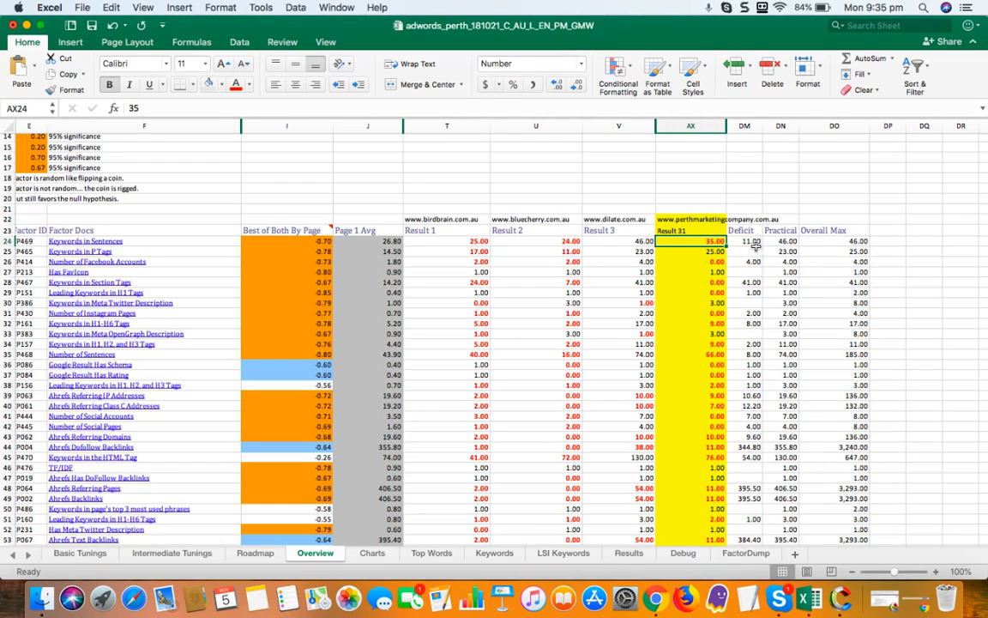
Step: Cross-check the Roadmap additions against the tracked site's Overview values for Keywords in Sentences and Keywords in P Tags
click(255, 553)
scroll(335, 371, up, 5)
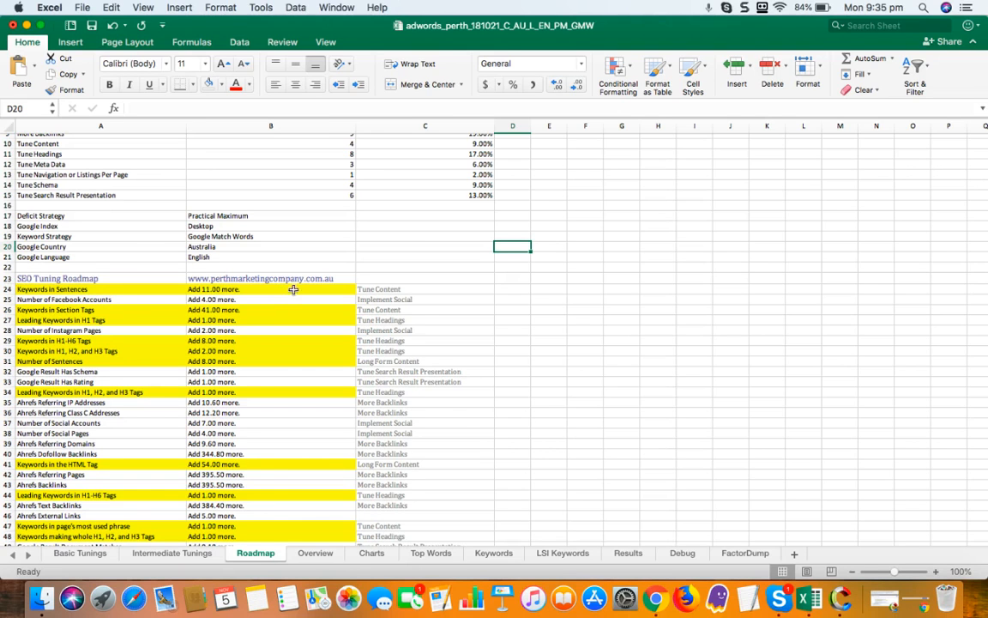
click(315, 554)
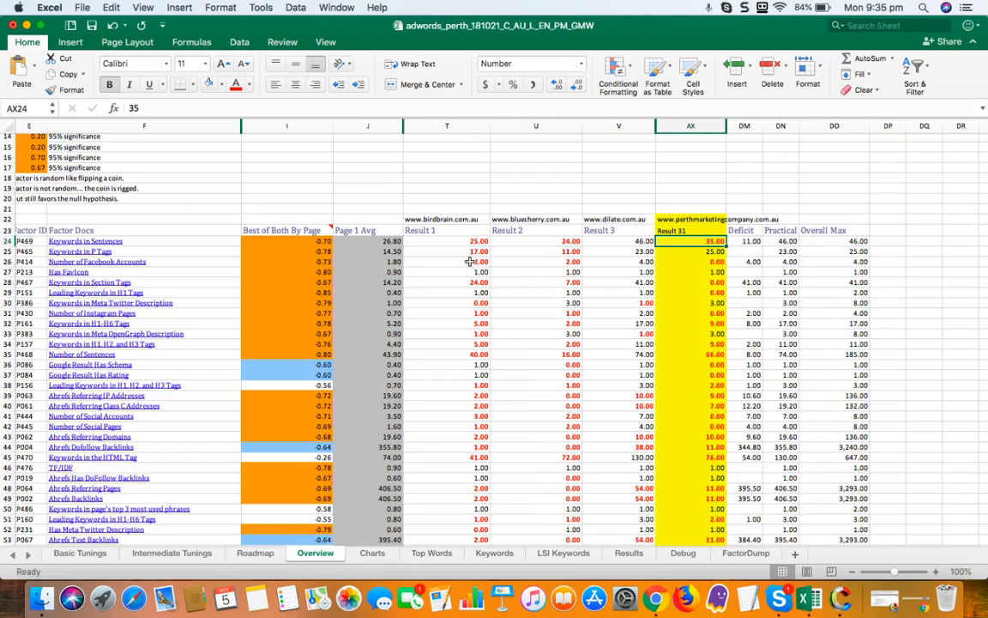
click(691, 251)
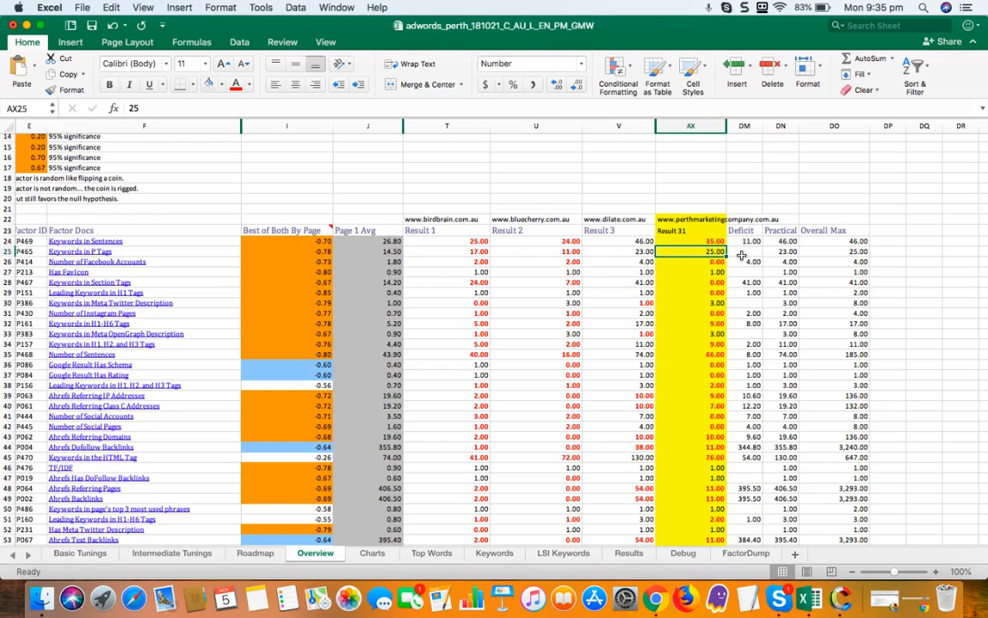
click(254, 553)
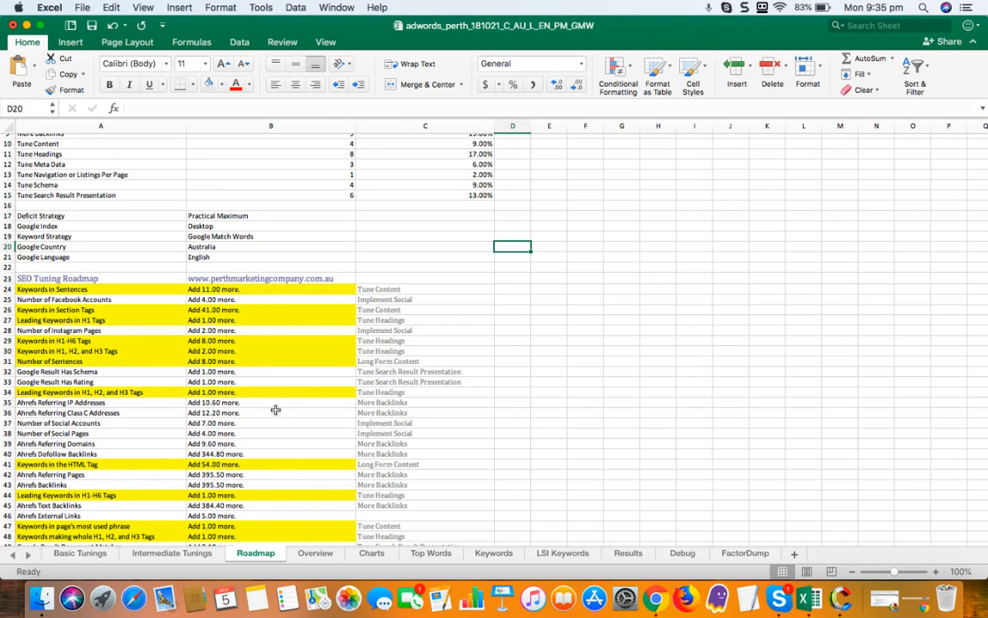
click(254, 289)
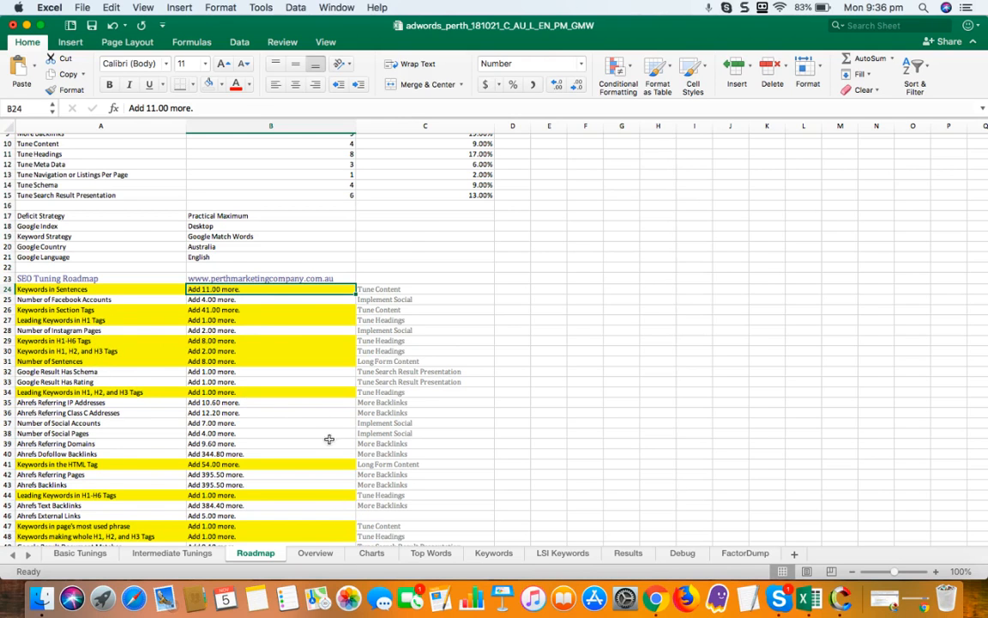
Step: Open the Keywords in Sentences factor documentation from the Overview sheet, read its match words explanation and close the page
click(324, 554)
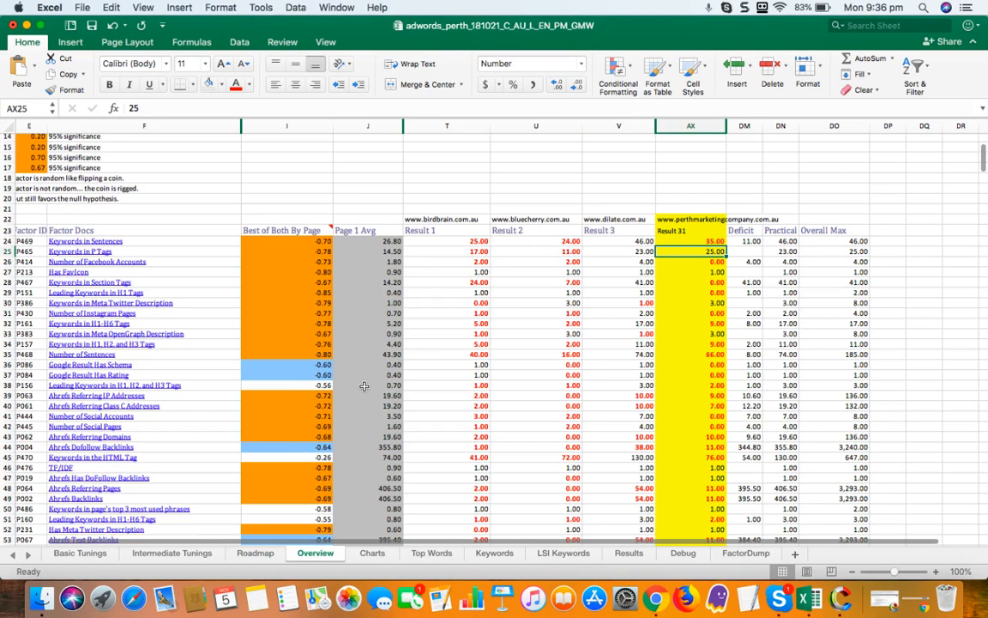
scroll(364, 386, left, 3)
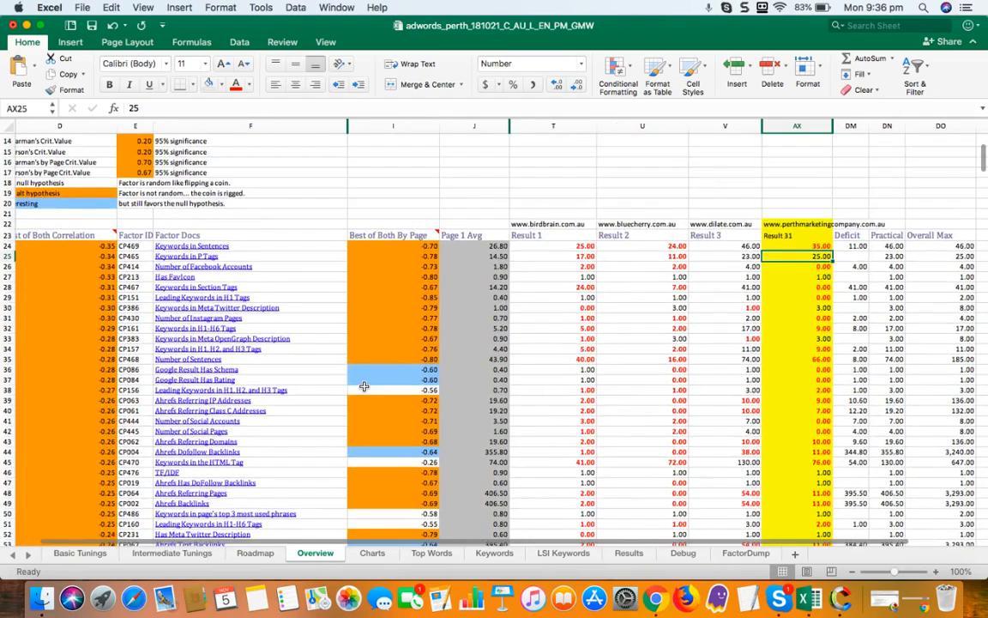
scroll(364, 386, up, 3)
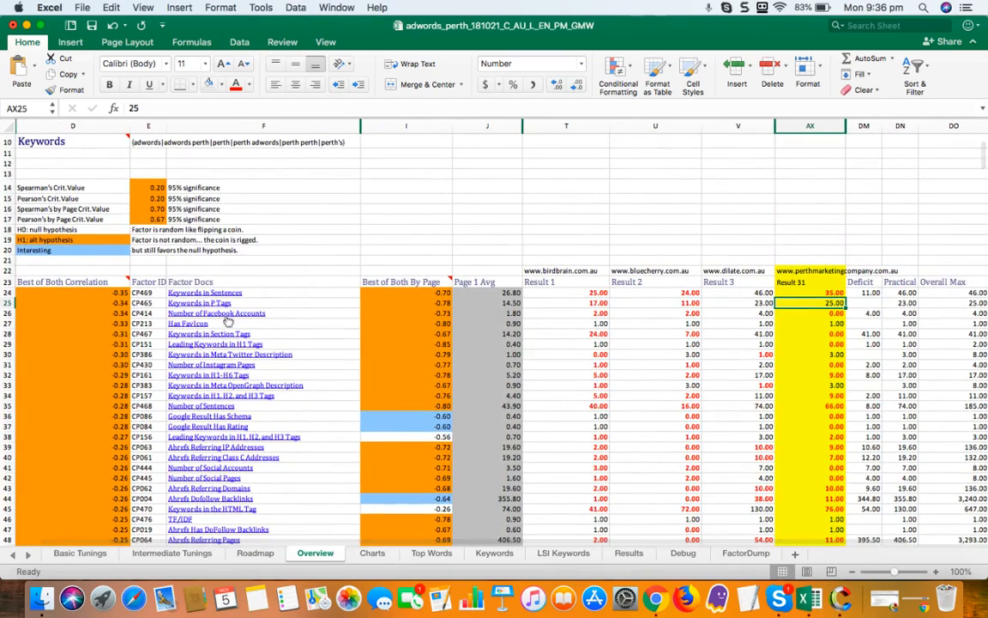
click(217, 294)
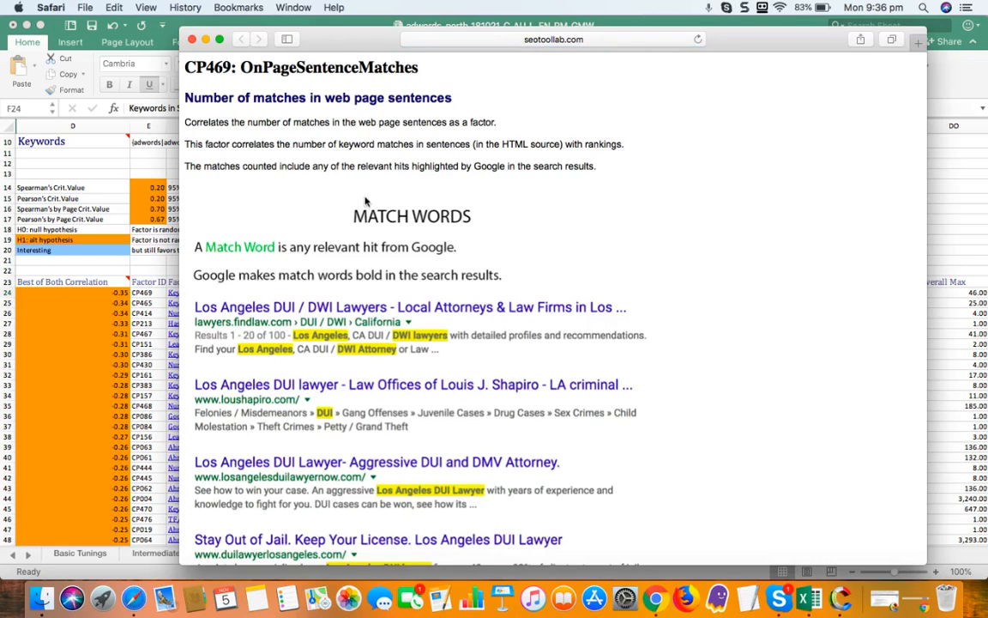
scroll(410, 304, down, 8)
scroll(327, 165, up, 8)
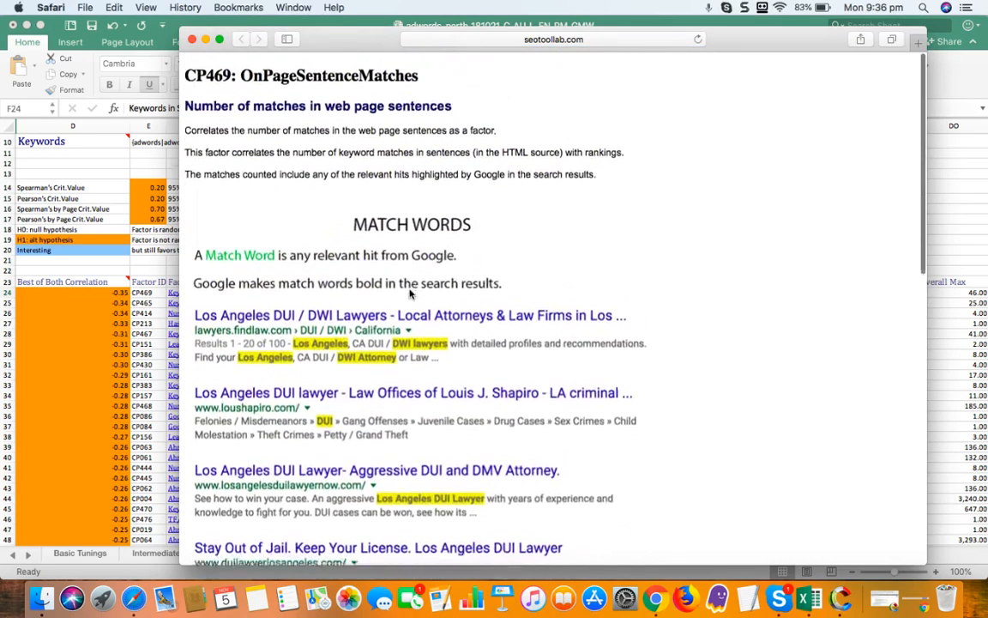
click(192, 39)
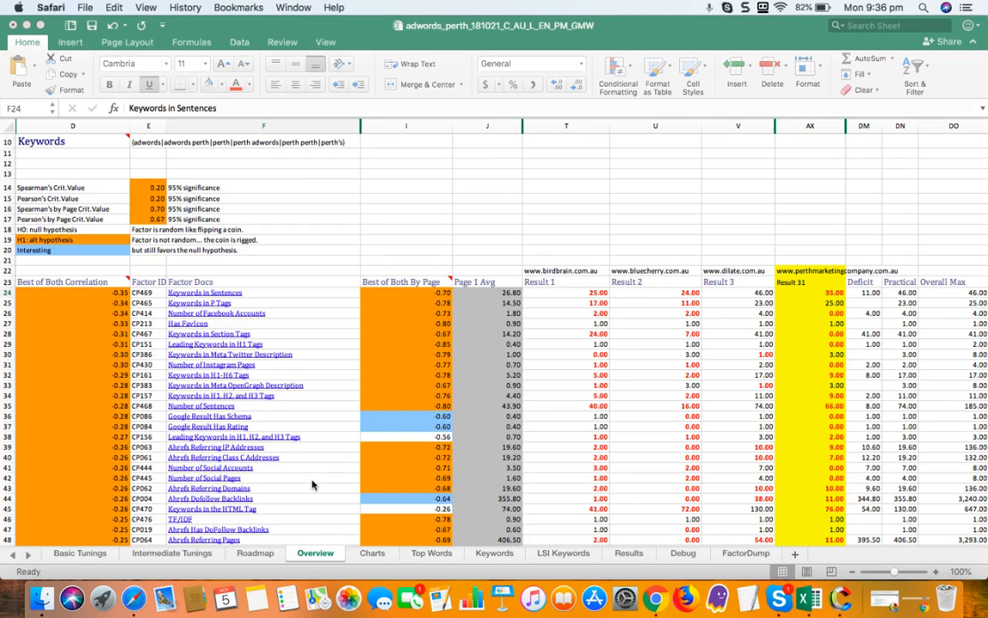
Step: Return to the Roadmap sheet and review its match words, tracked URL and story counts
scroll(312, 484, up, 3)
click(240, 571)
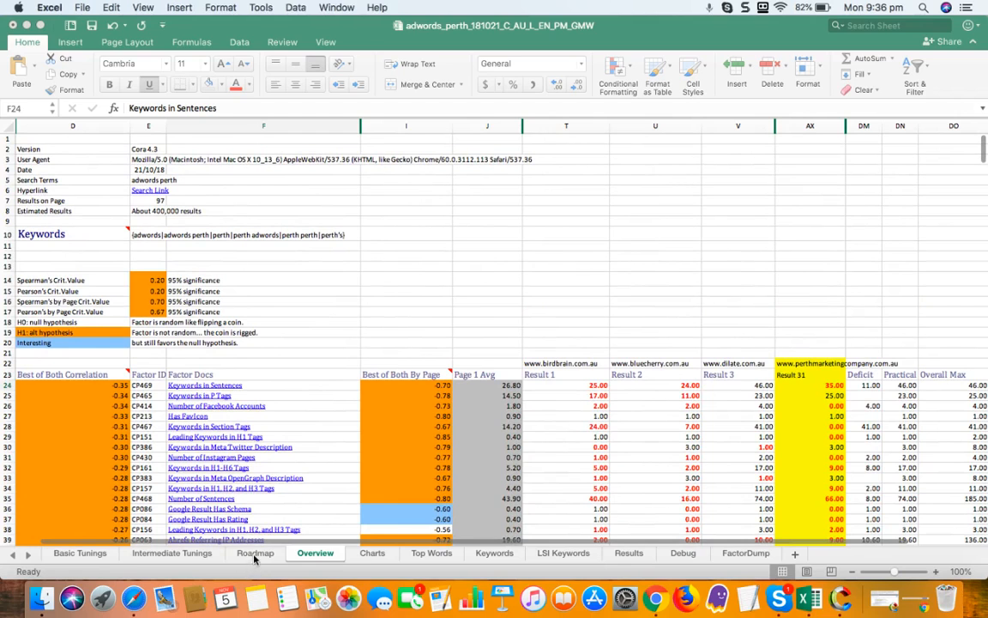
click(260, 553)
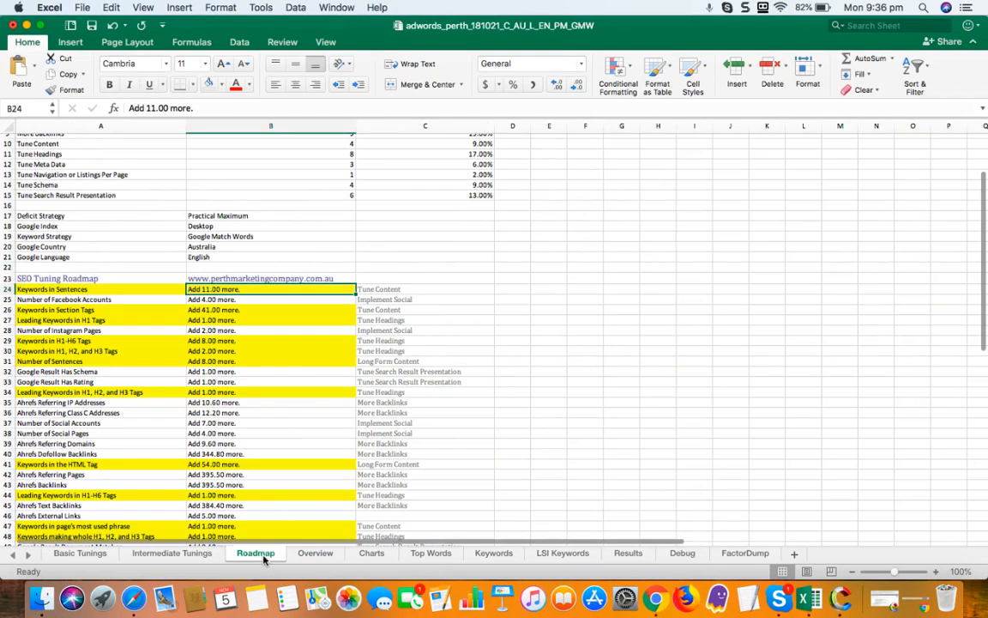
scroll(355, 333, up, 3)
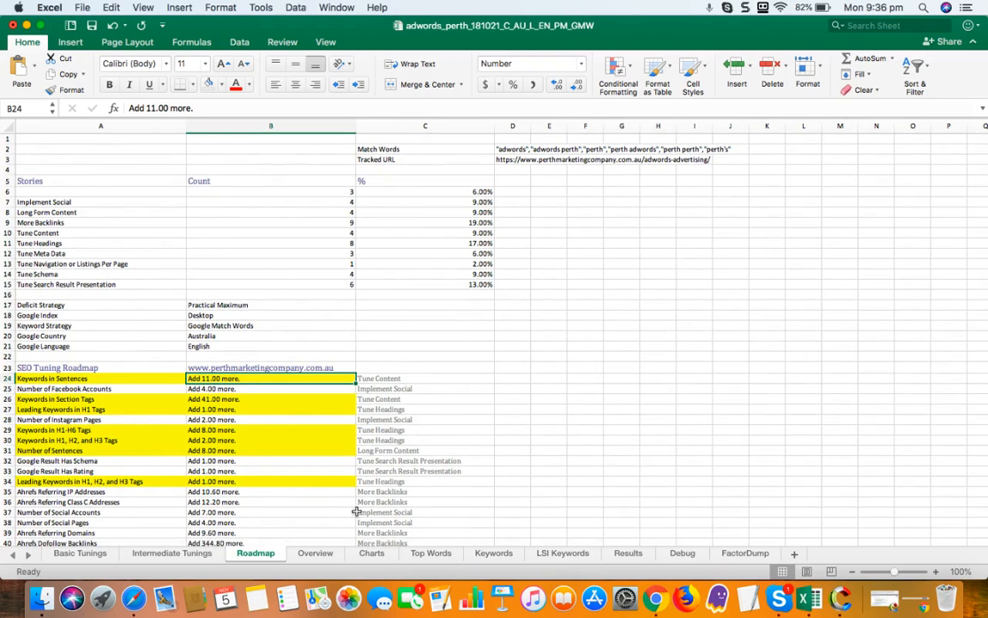
Step: Review the graded factor sections and recommended additions on the Basic Tunings and Intermediate Tunings sheets
click(80, 553)
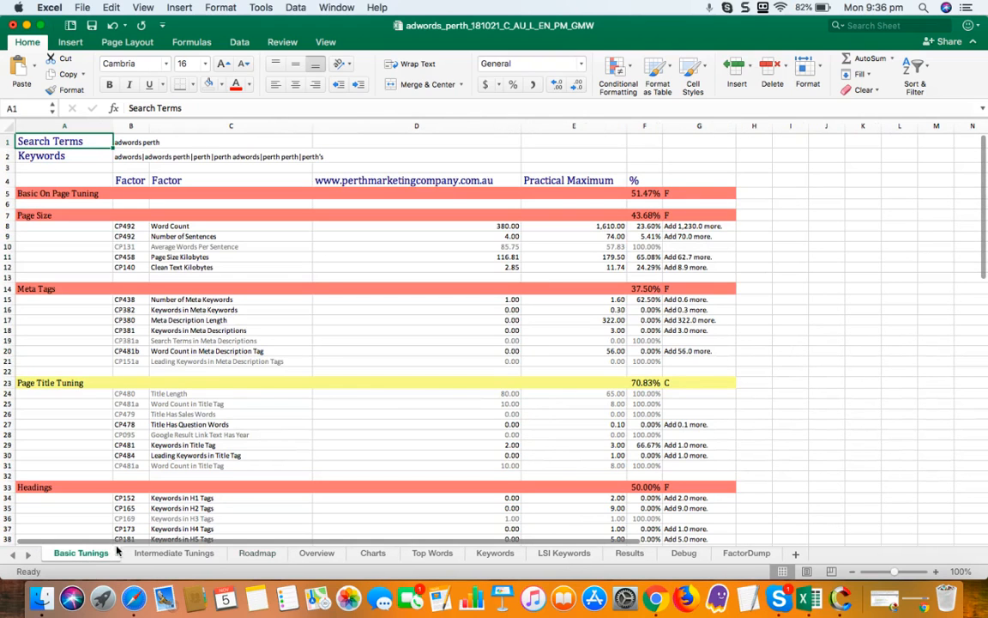
click(158, 553)
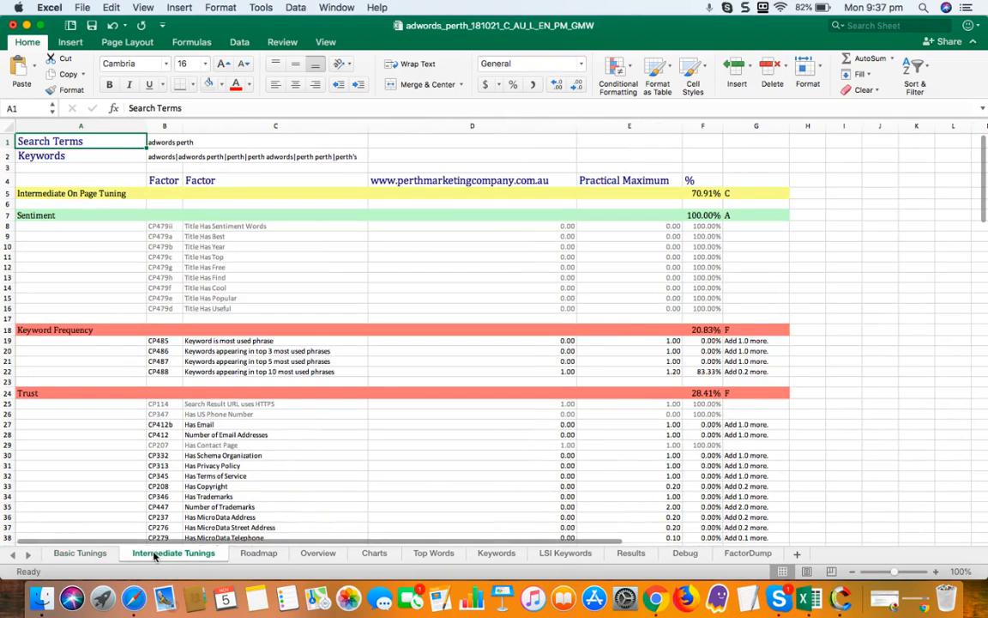
click(79, 553)
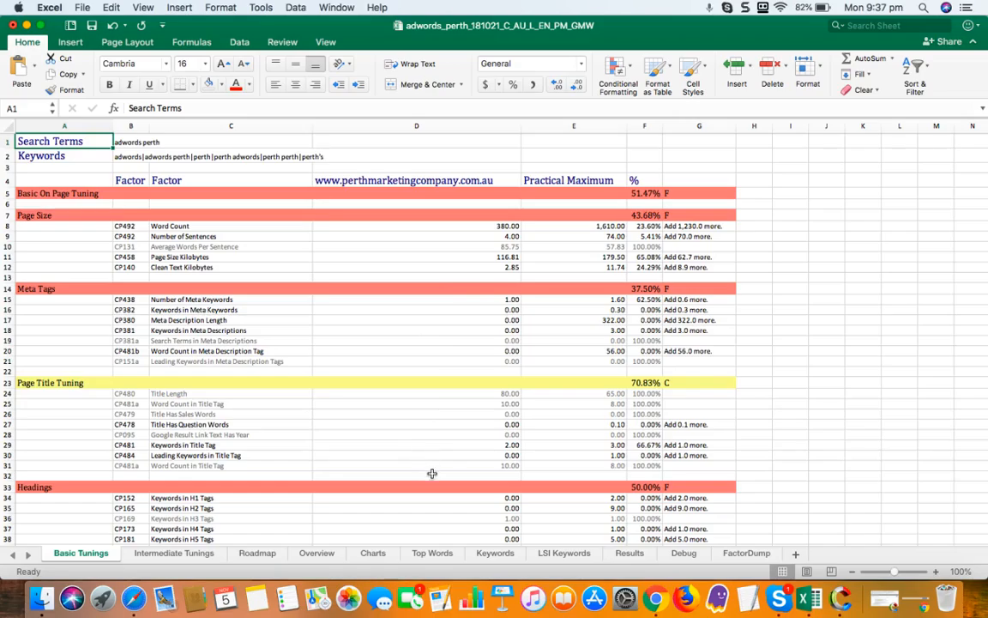
scroll(432, 468, down, 20)
scroll(431, 468, up, 10)
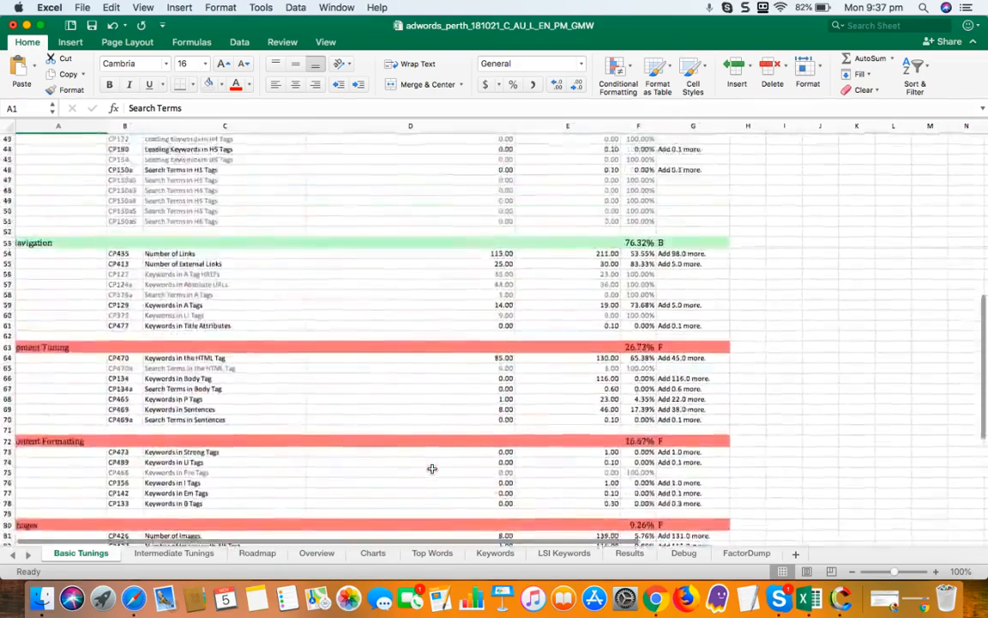
scroll(602, 368, up, 10)
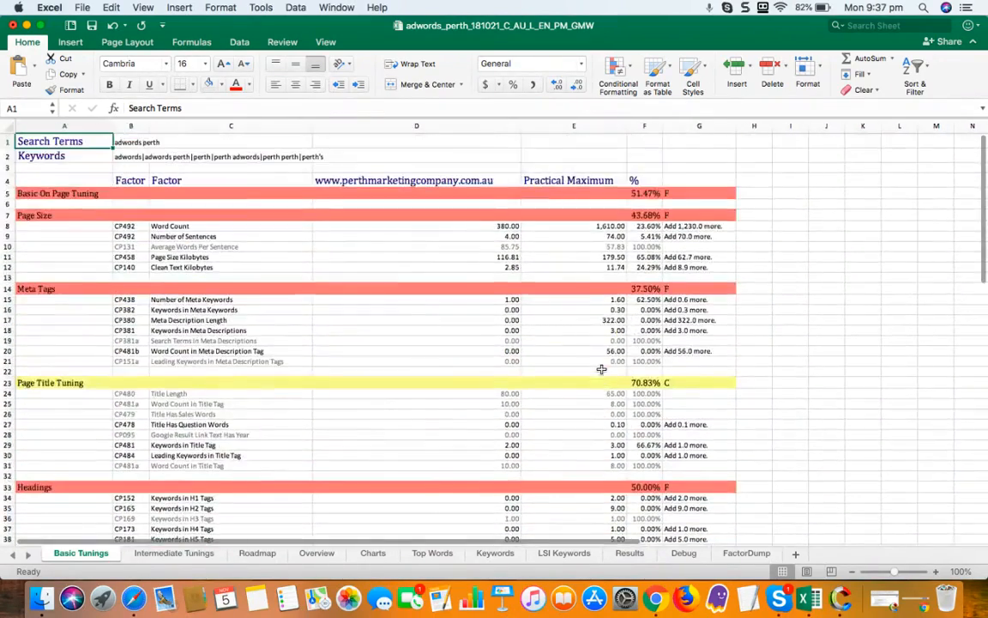
scroll(393, 374, down, 3)
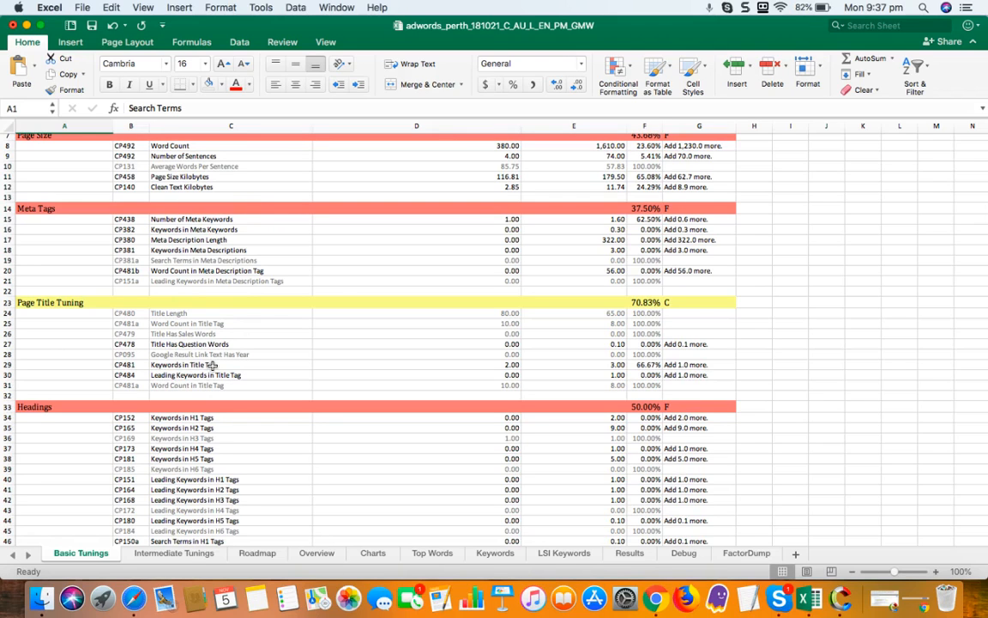
Step: Return to the Overview sheet and look through its correlating factors down to Google Result Publish Date
click(315, 553)
scroll(206, 403, down, 10)
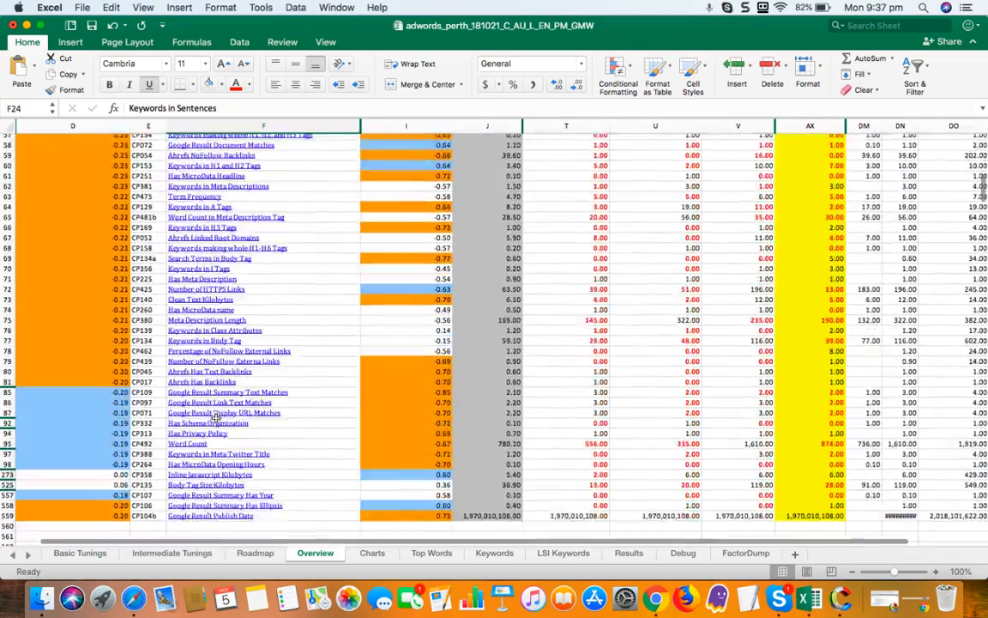
scroll(216, 417, down, 2)
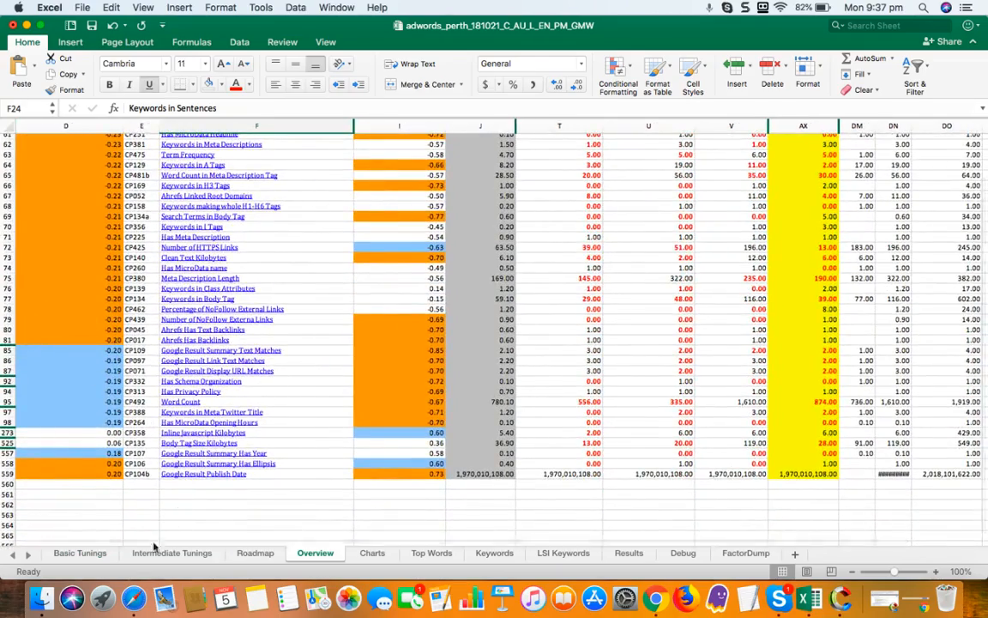
Step: Compare the graded factor sections at the start of the Basic Tunings and Intermediate Tunings sheets
click(80, 553)
scroll(381, 317, up, 2)
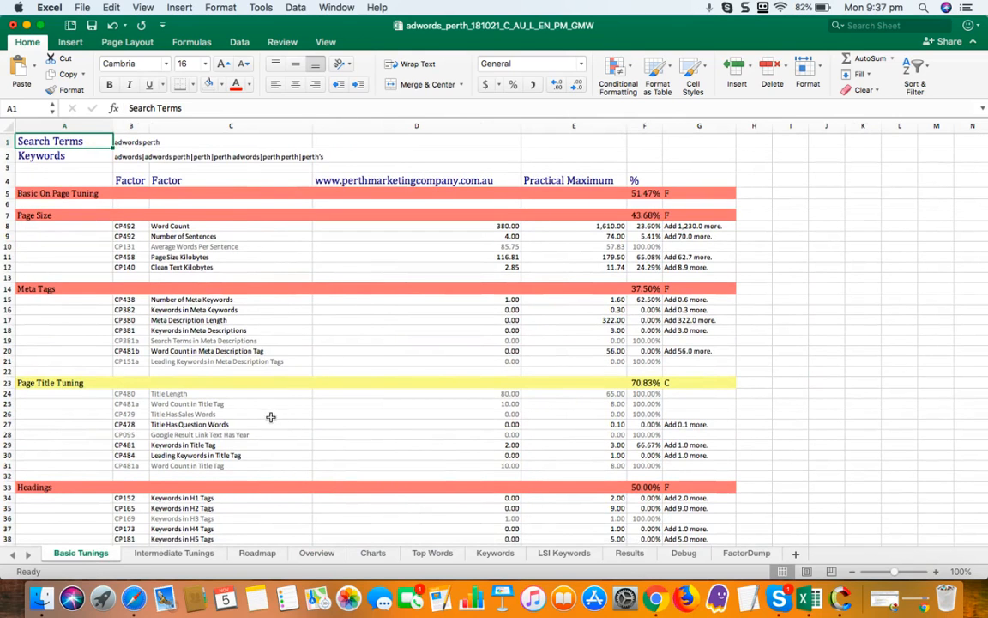
click(180, 554)
click(81, 553)
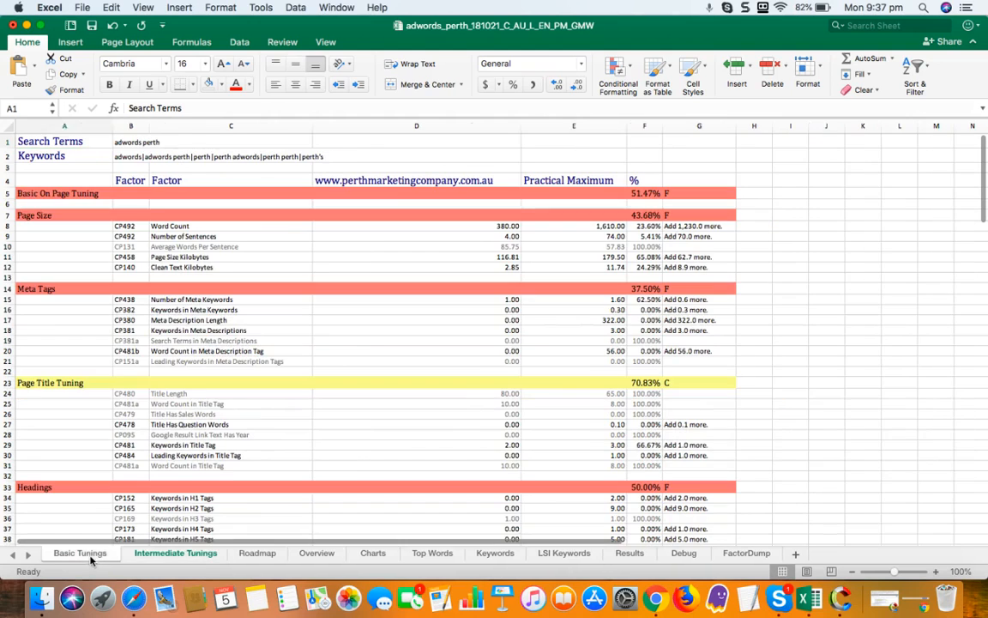
click(194, 553)
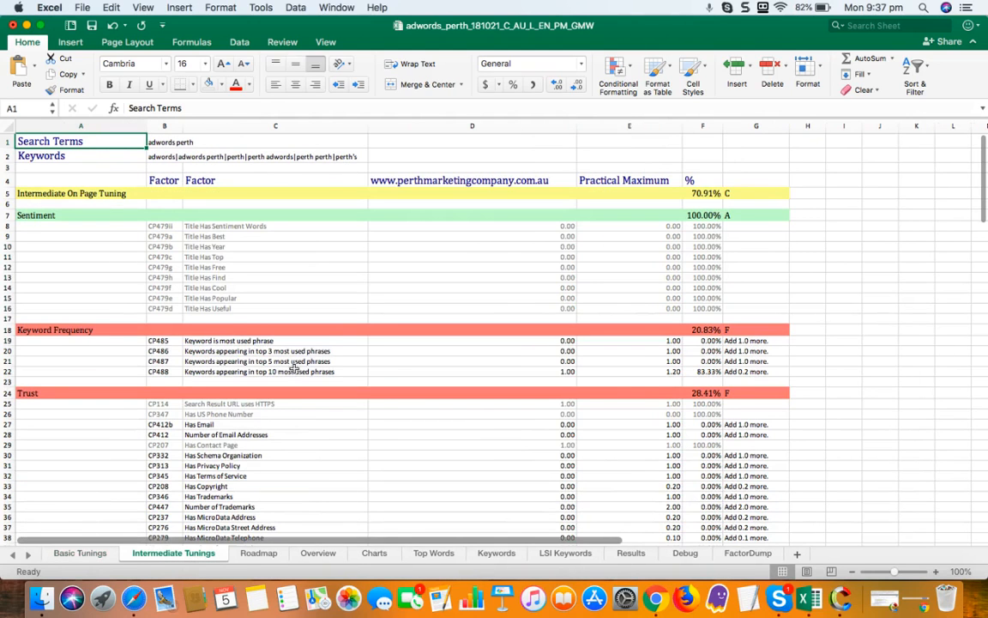
Step: Review the SEO Tuning Roadmap recommendations on the Roadmap sheet, starting from Keywords in Sentences
click(258, 553)
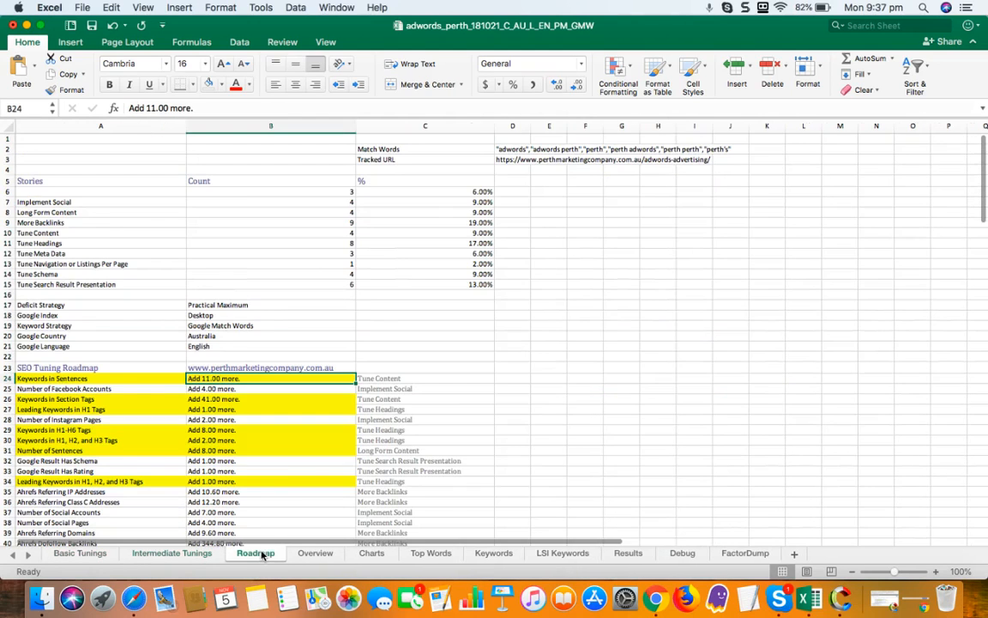
scroll(266, 450, down, 5)
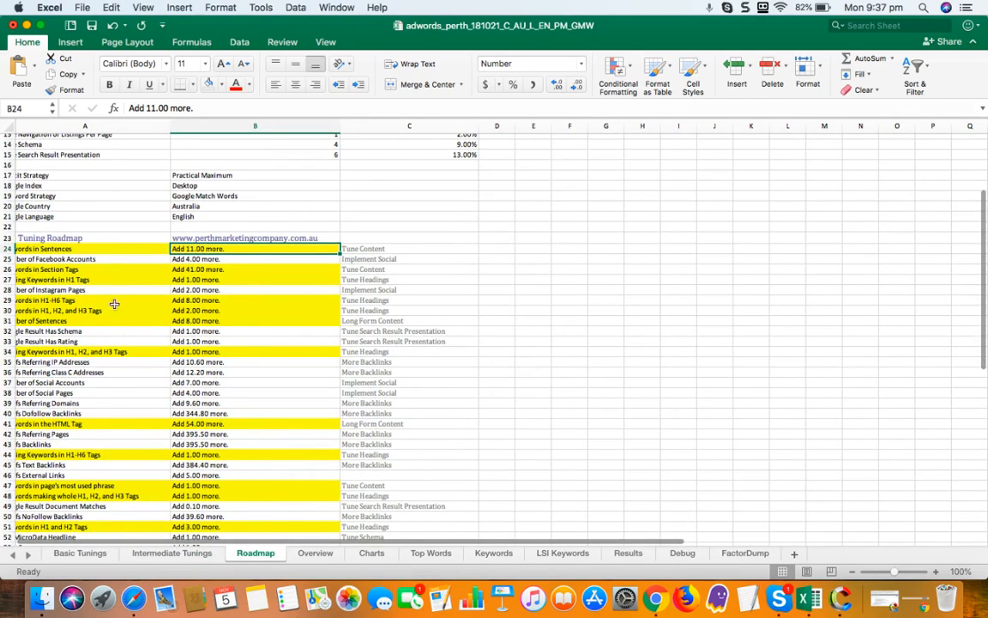
scroll(111, 290, left, 2)
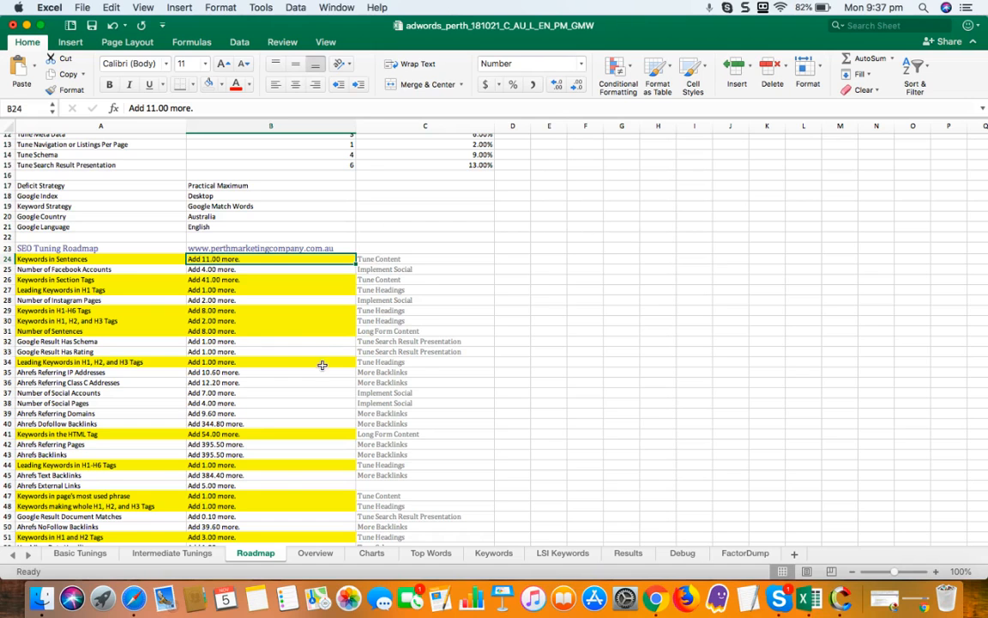
Step: Revisit the Basic Tunings sheet and look through the Intermediate Tunings sections from Sentiment down to Forms
click(81, 554)
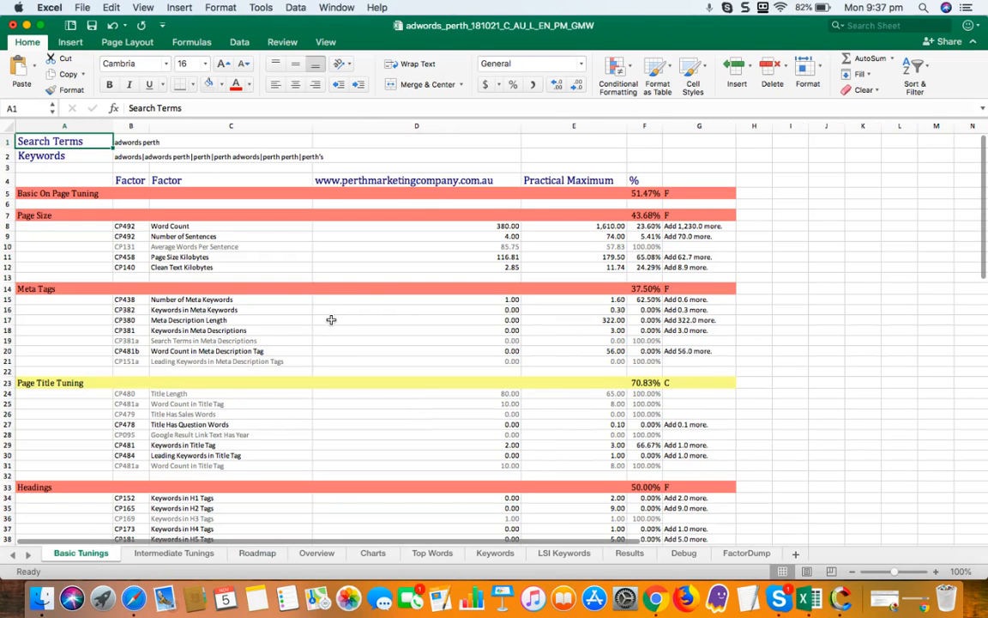
click(175, 553)
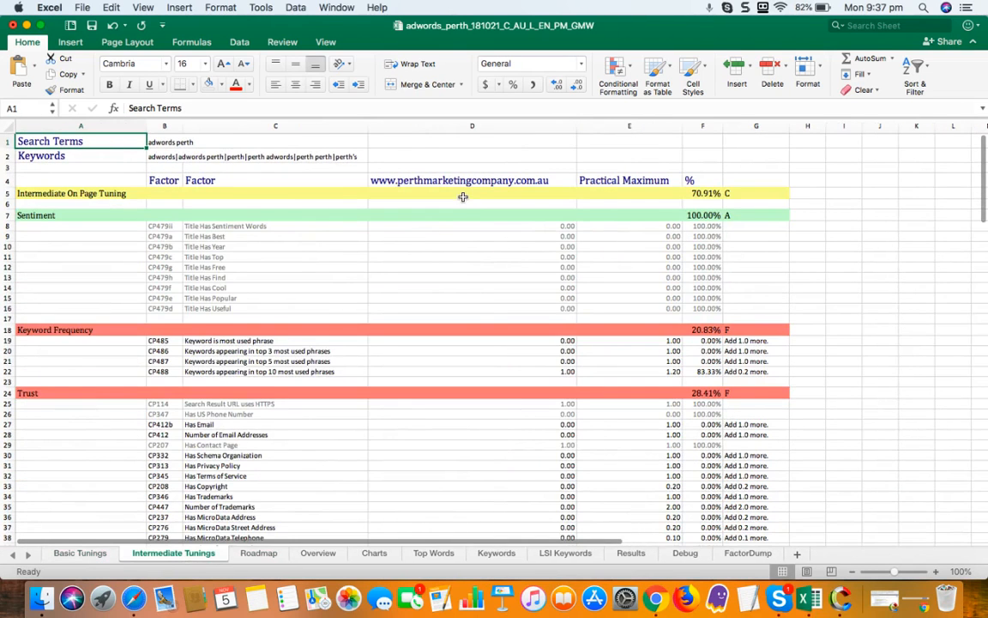
scroll(487, 273, down, 2)
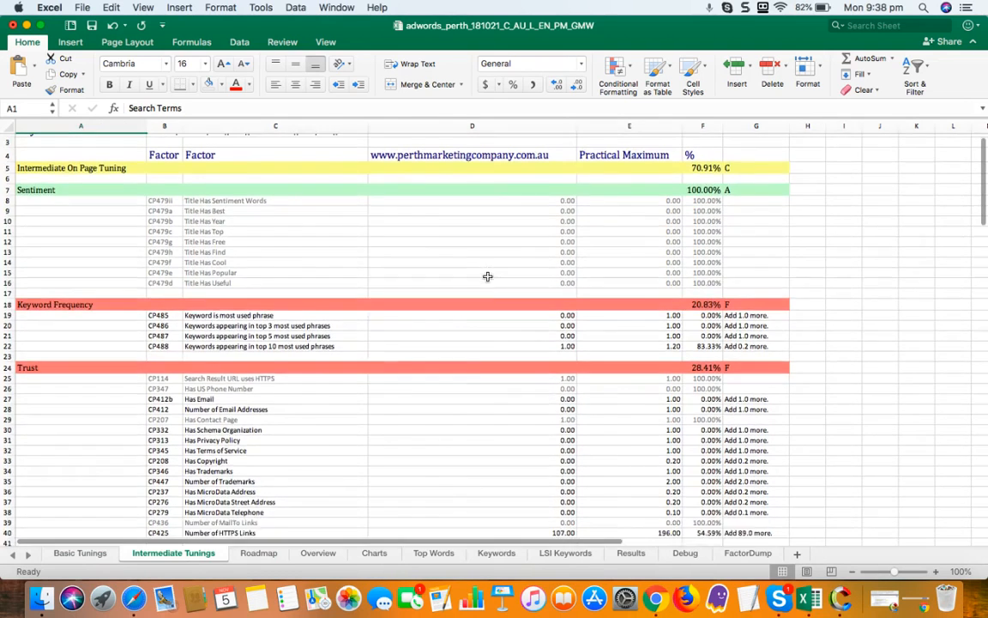
scroll(486, 276, down, 5)
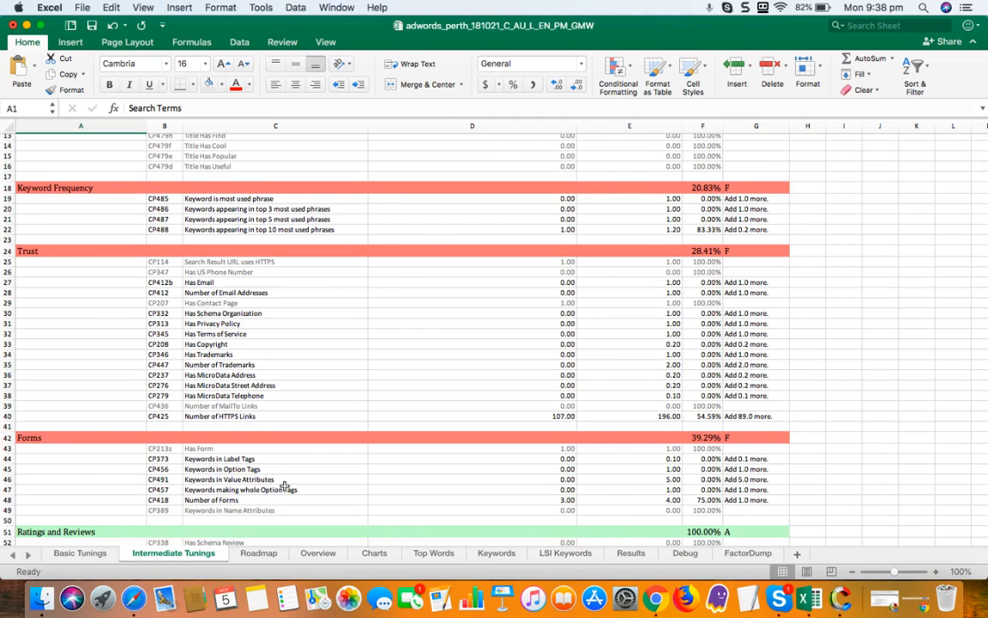
Step: Compare the Roadmap with Basic Tunings and read the roadmap recommendations down to Has MicroData Opening Hours
click(262, 554)
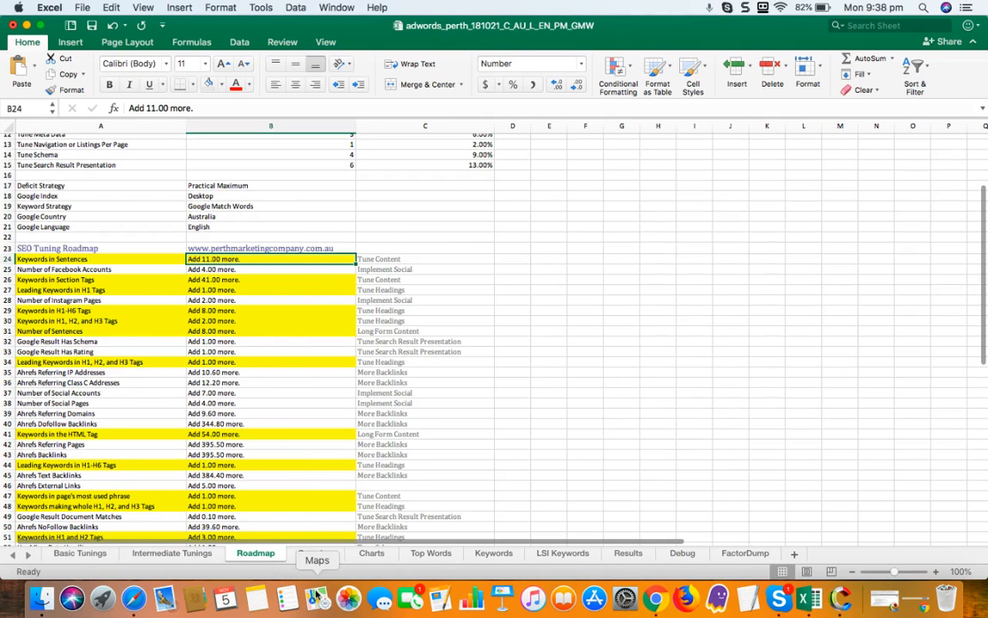
click(69, 553)
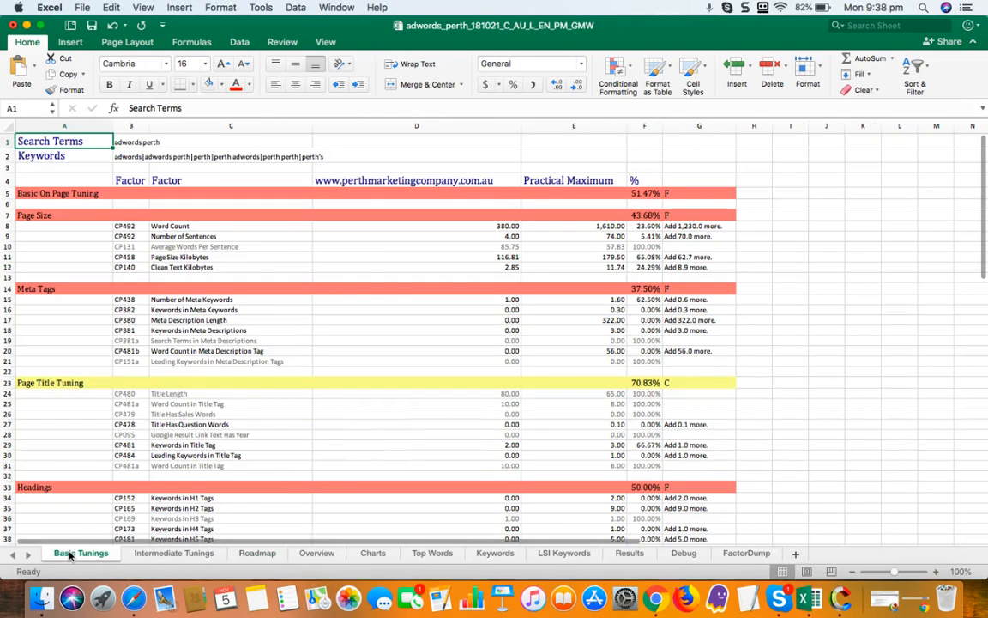
click(259, 553)
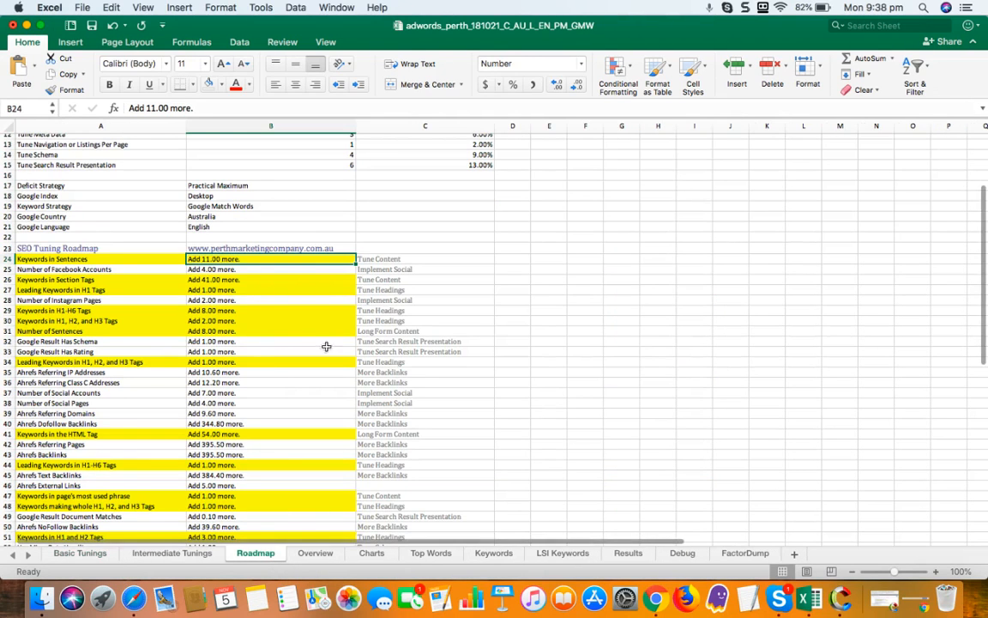
scroll(285, 350, down, 10)
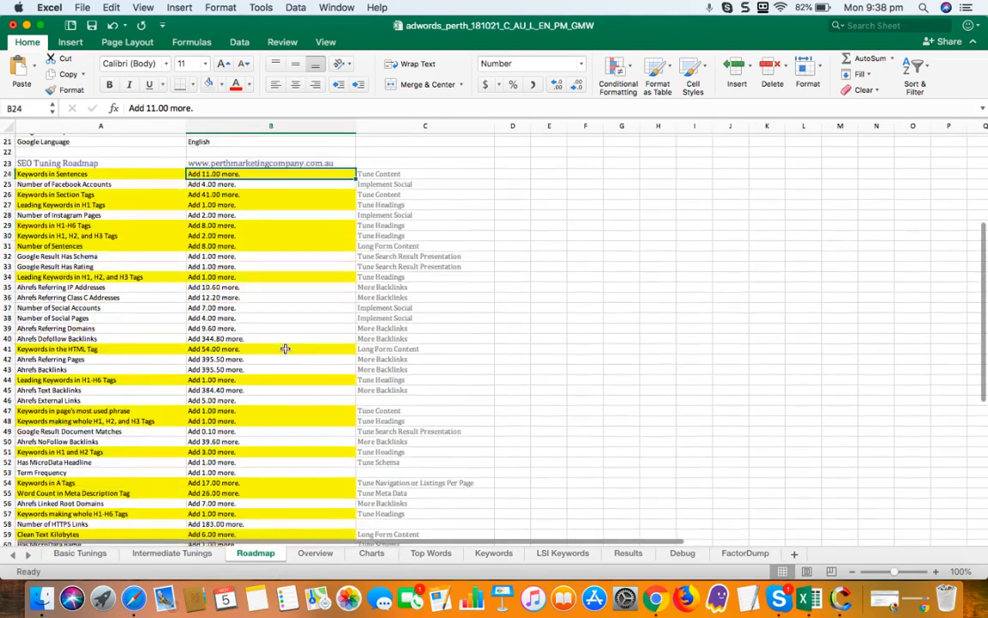
scroll(284, 348, down, 1)
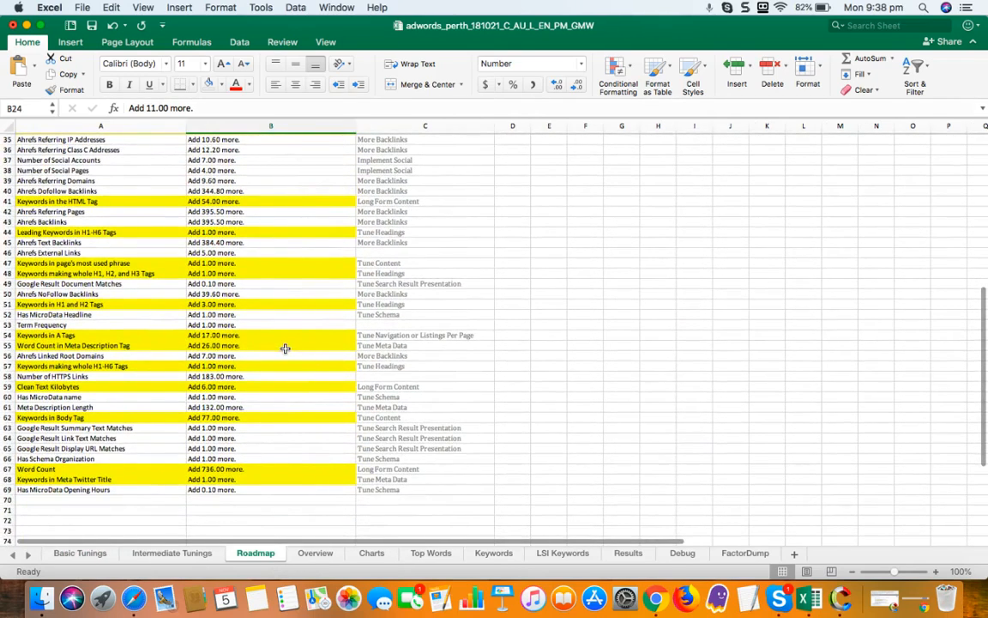
Step: Check the Basic and Intermediate Tunings sheets against the Roadmap's highlighted on-page recommendations
click(86, 556)
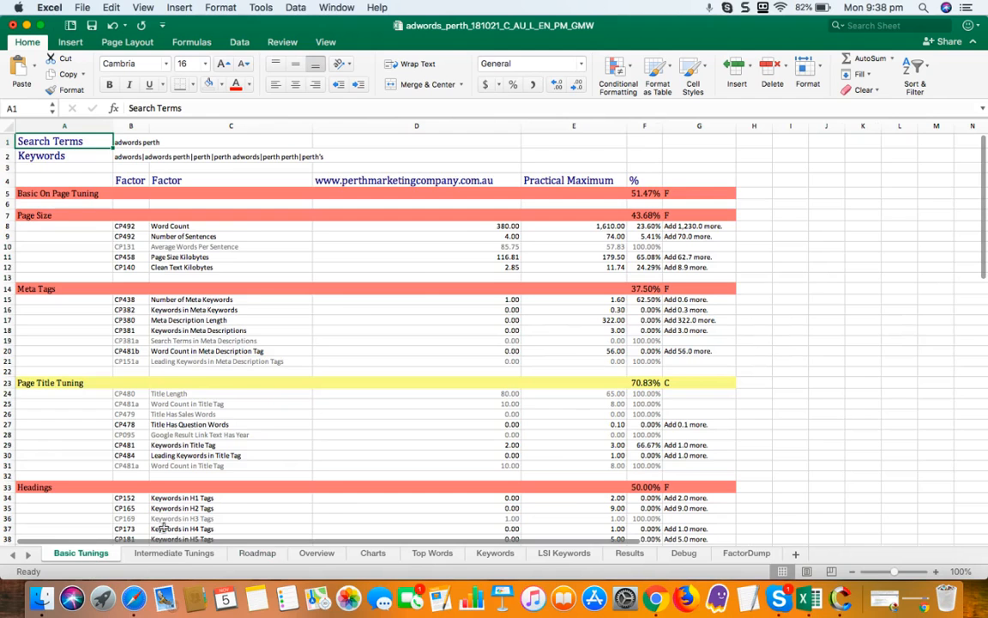
click(167, 554)
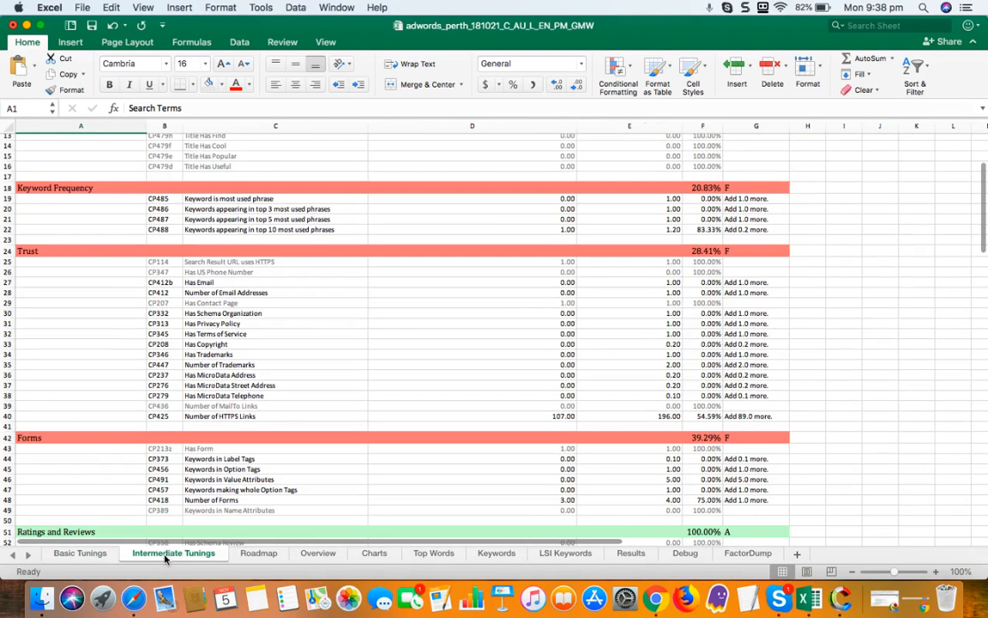
click(261, 554)
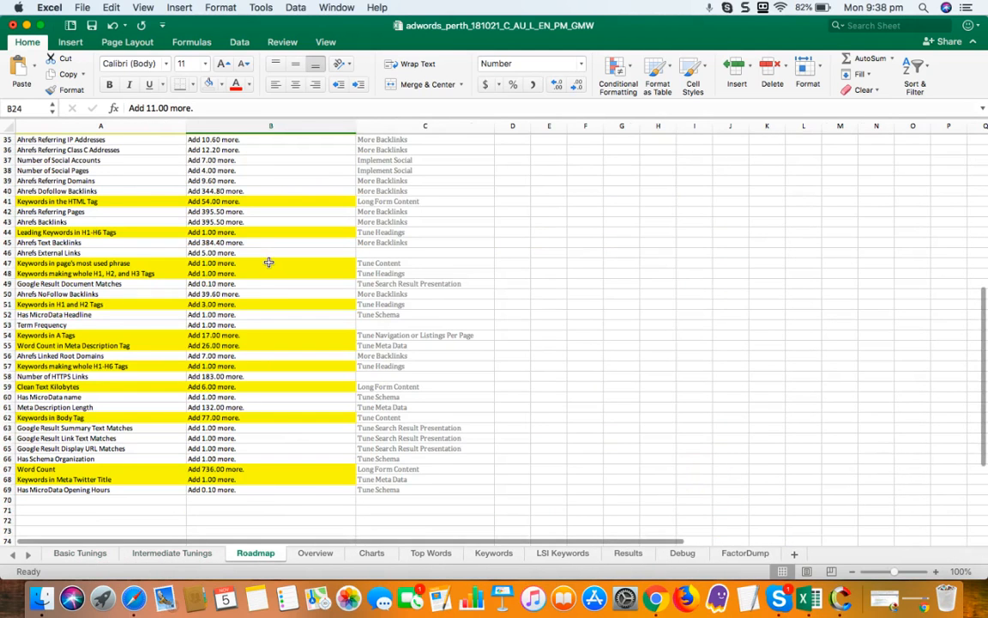
scroll(267, 263, up, 7)
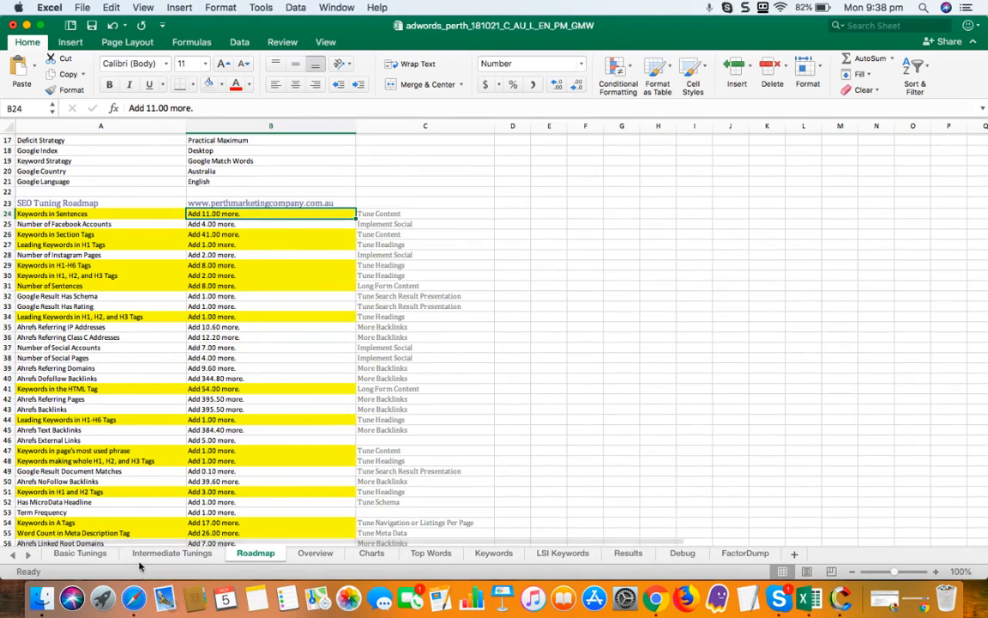
click(88, 555)
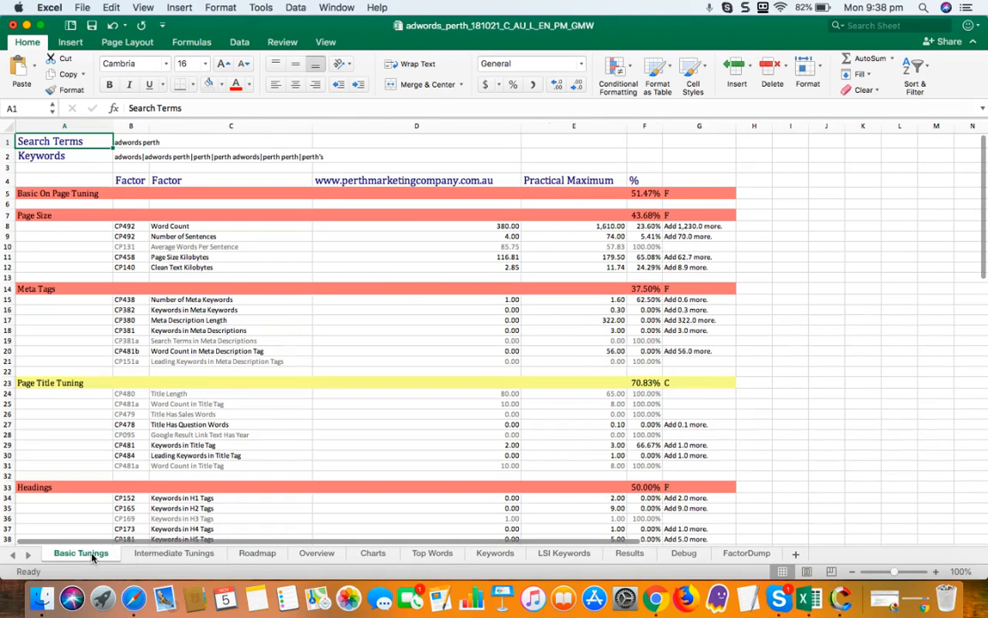
click(161, 555)
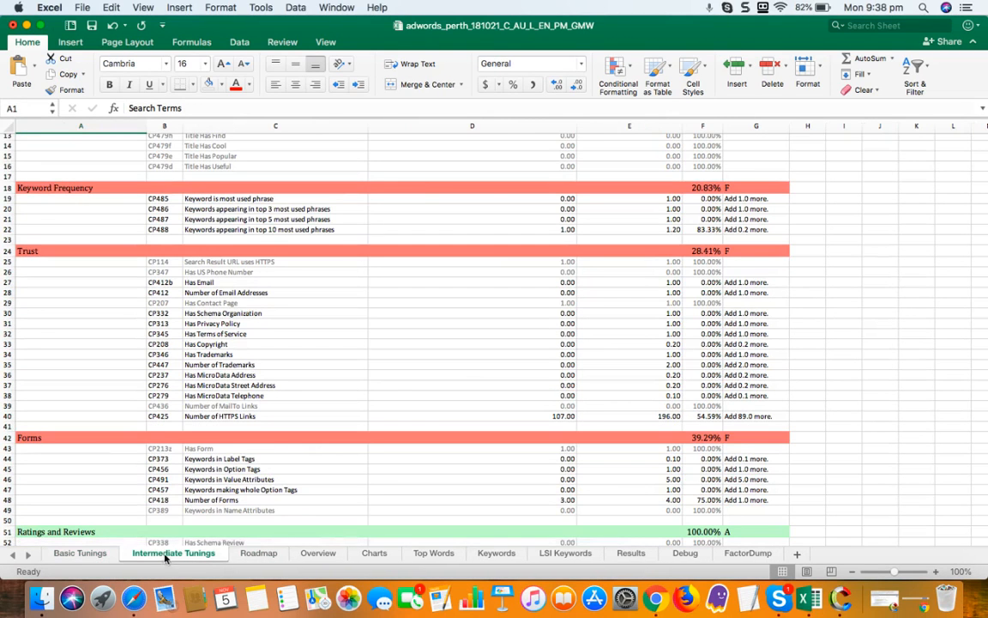
Step: Examine the Ahrefs Backlinks, Dofollow Backlinks and External Links trend charts on the Charts sheet
click(364, 556)
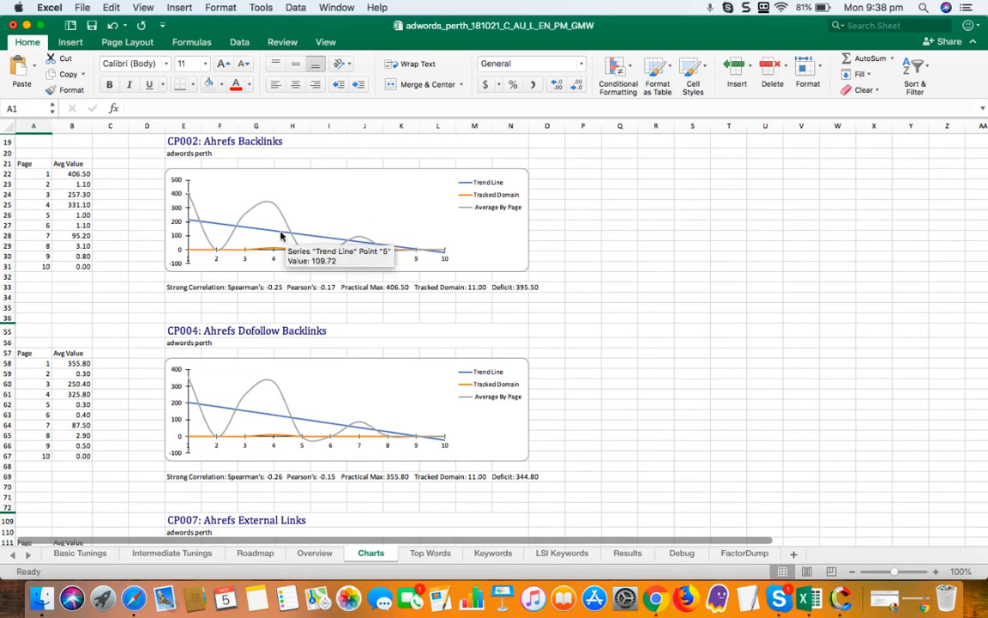
scroll(292, 297, down, 5)
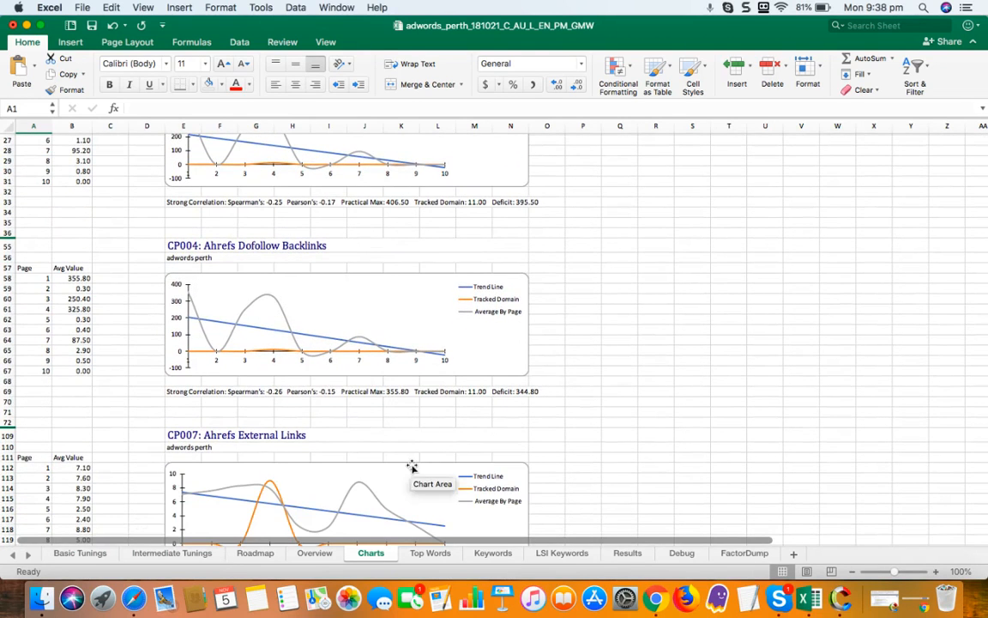
Step: Examine the competitors' most used words on the Top Words sheet against the match words listed on the Roadmap sheet
click(430, 553)
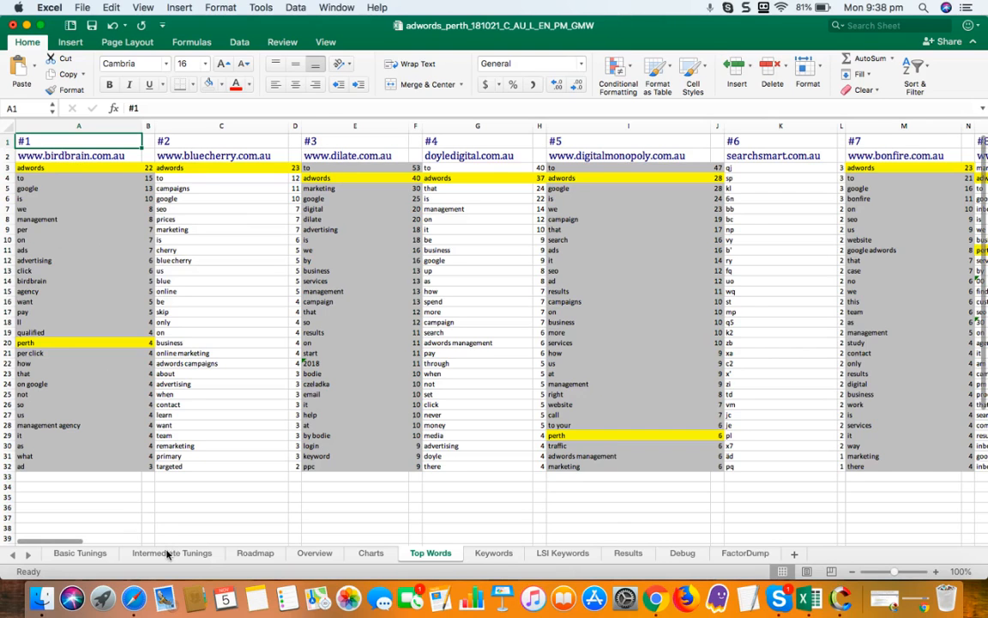
click(253, 553)
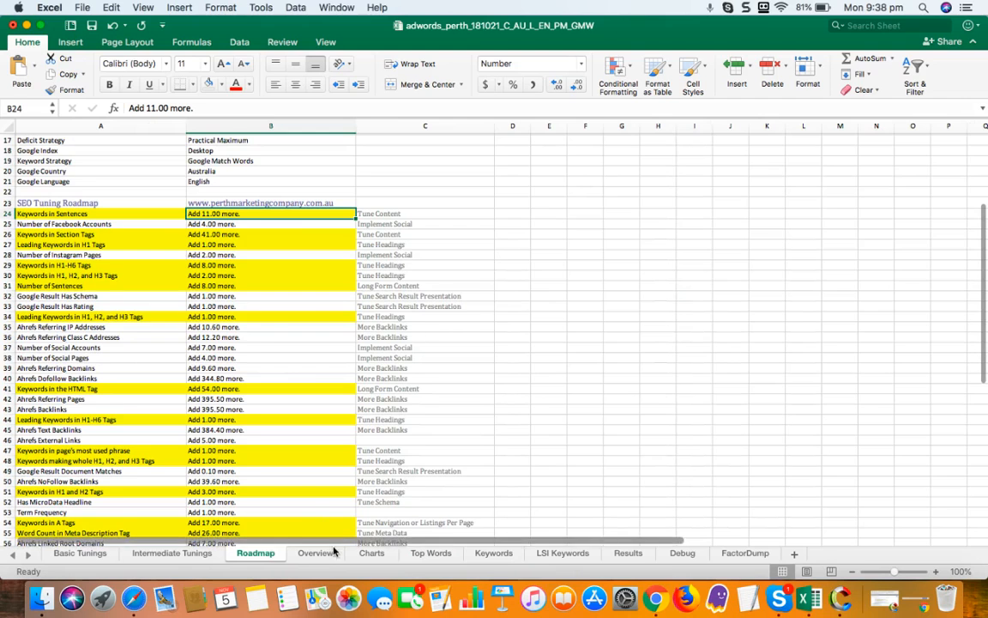
scroll(403, 256, up, 5)
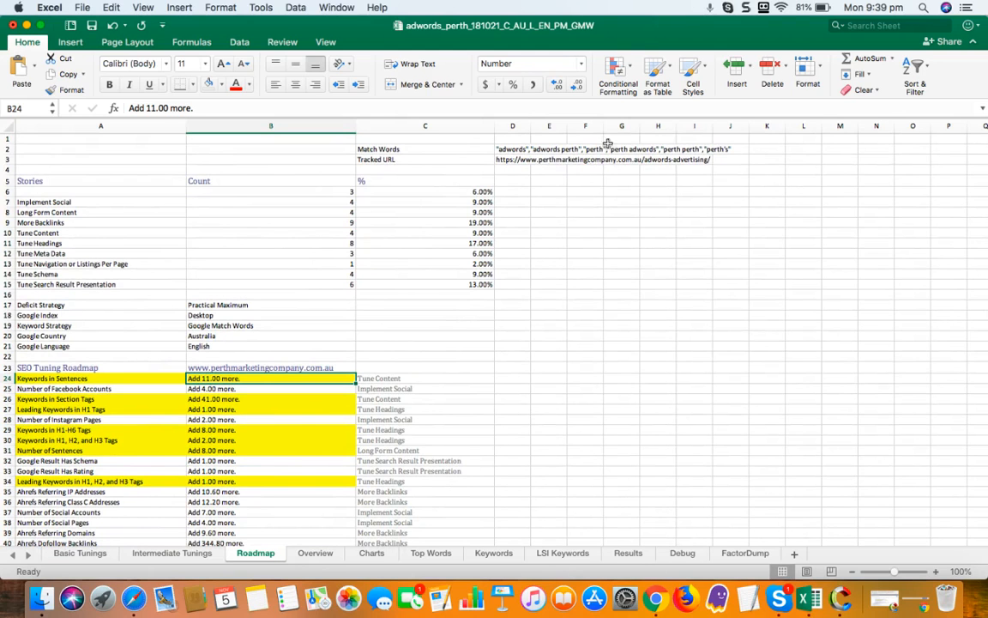
click(430, 553)
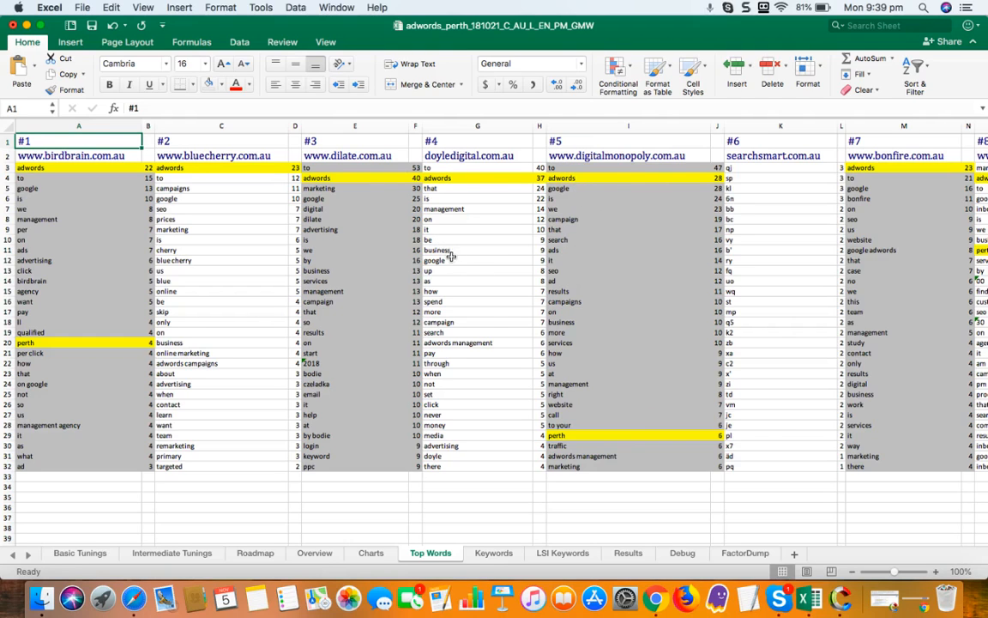
click(496, 553)
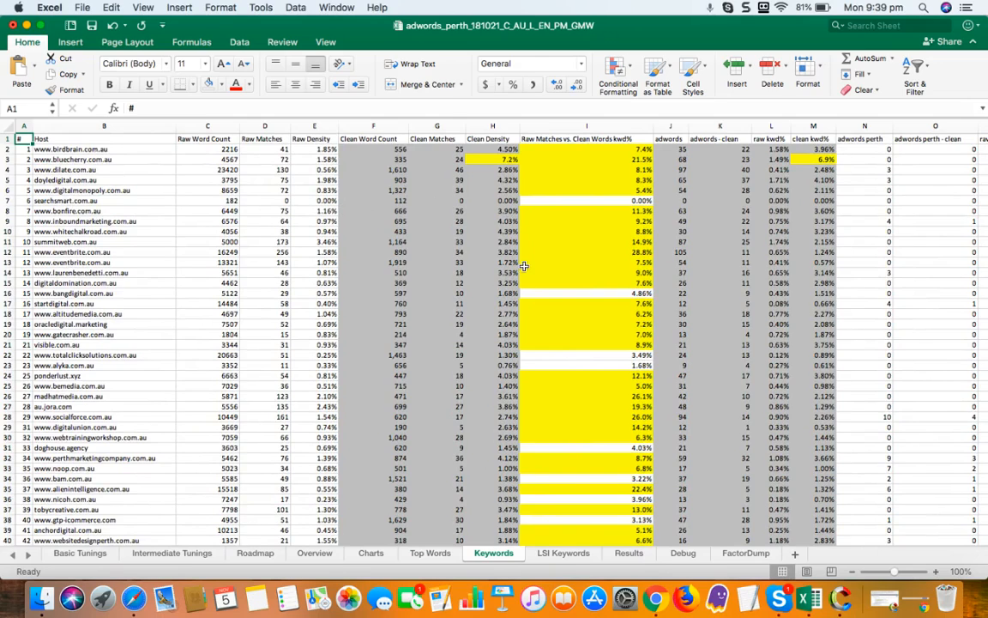
scroll(523, 267, down, 10)
scroll(355, 405, up, 5)
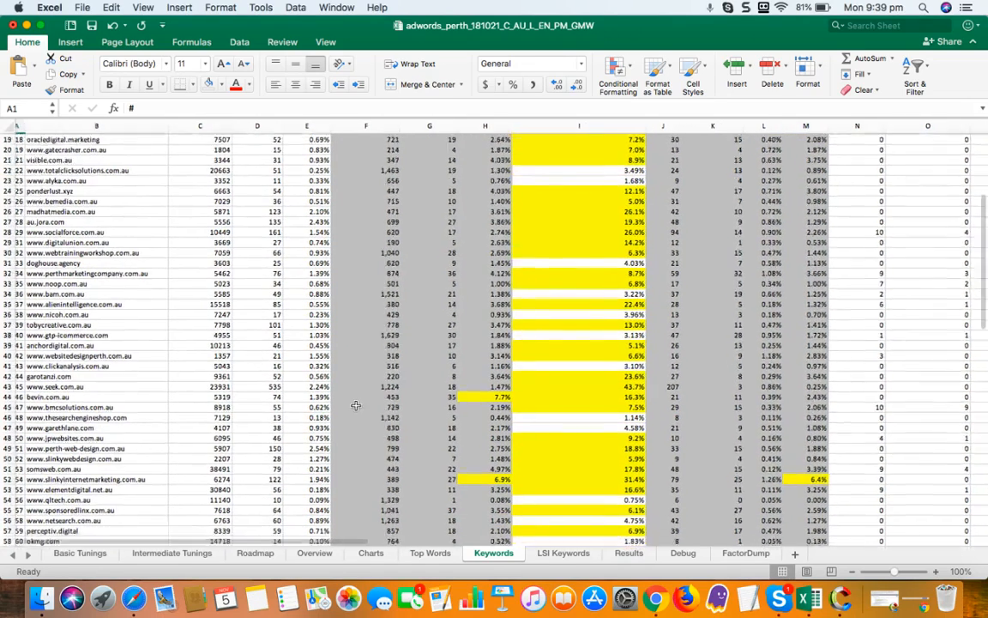
scroll(355, 405, down, 5)
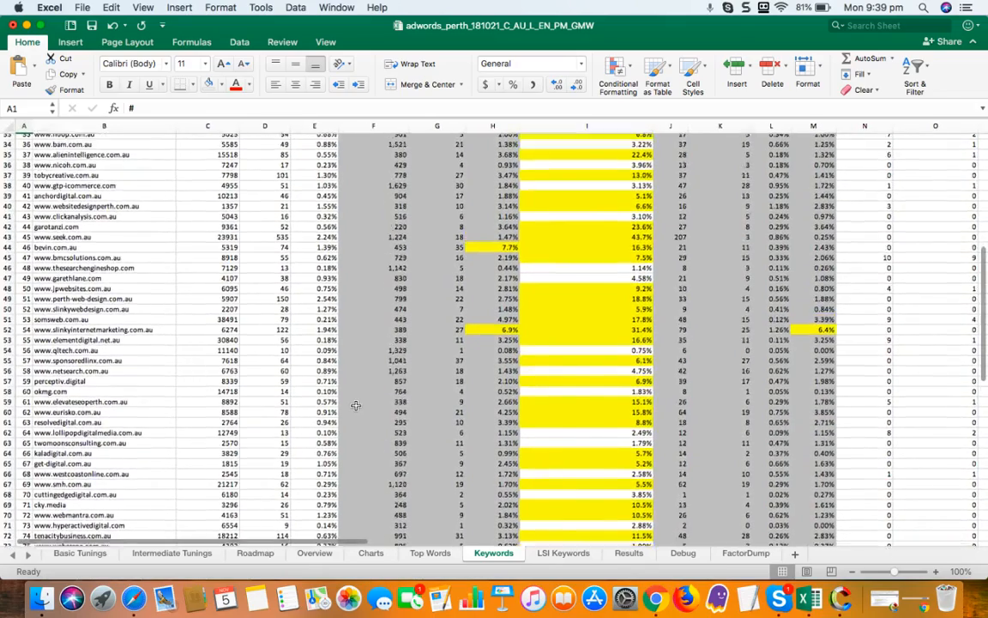
scroll(355, 405, up, 4)
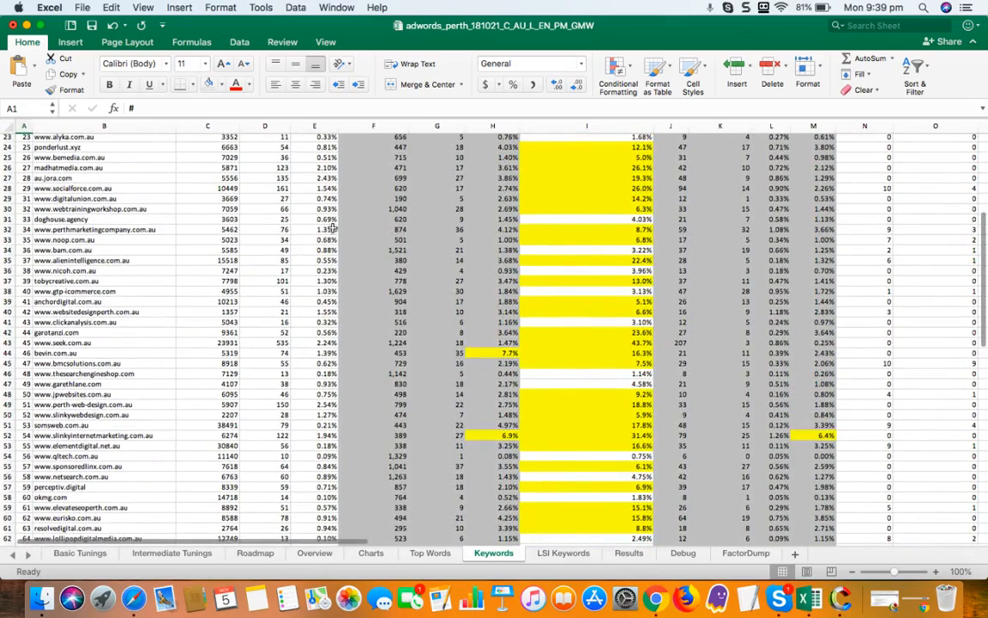
click(499, 229)
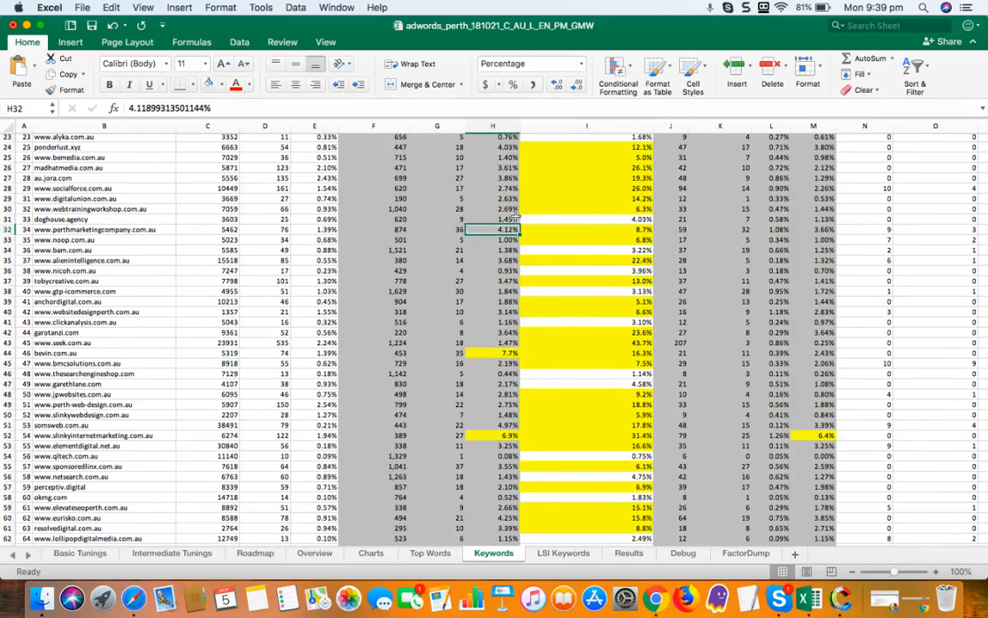
click(611, 231)
Step: Compare the word count and density columns across the ranked hosts, including the separate columns for each match word
scroll(610, 230, up, 8)
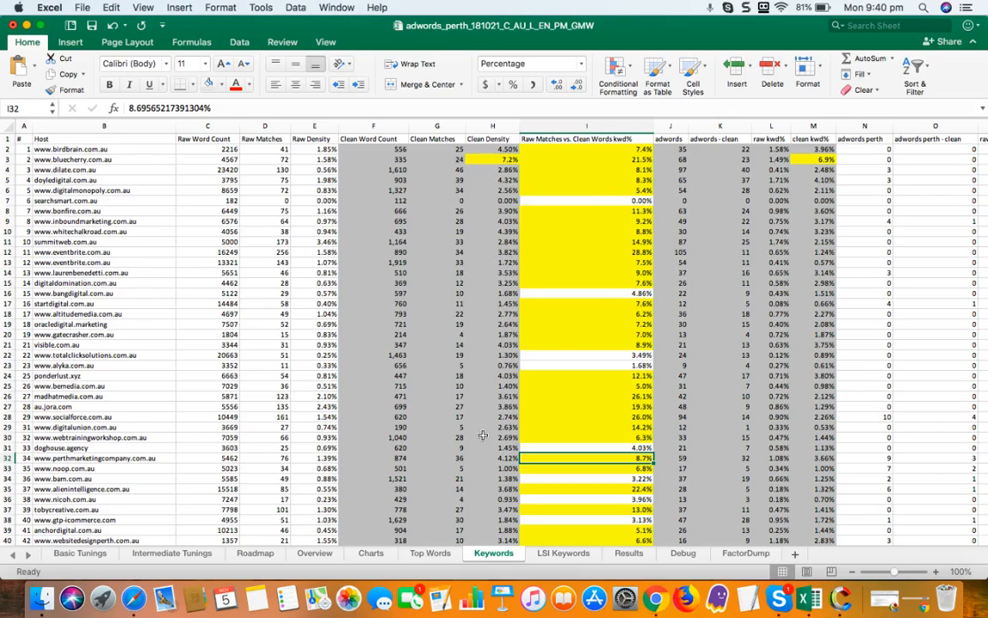
scroll(483, 435, down, 5)
scroll(515, 300, up, 5)
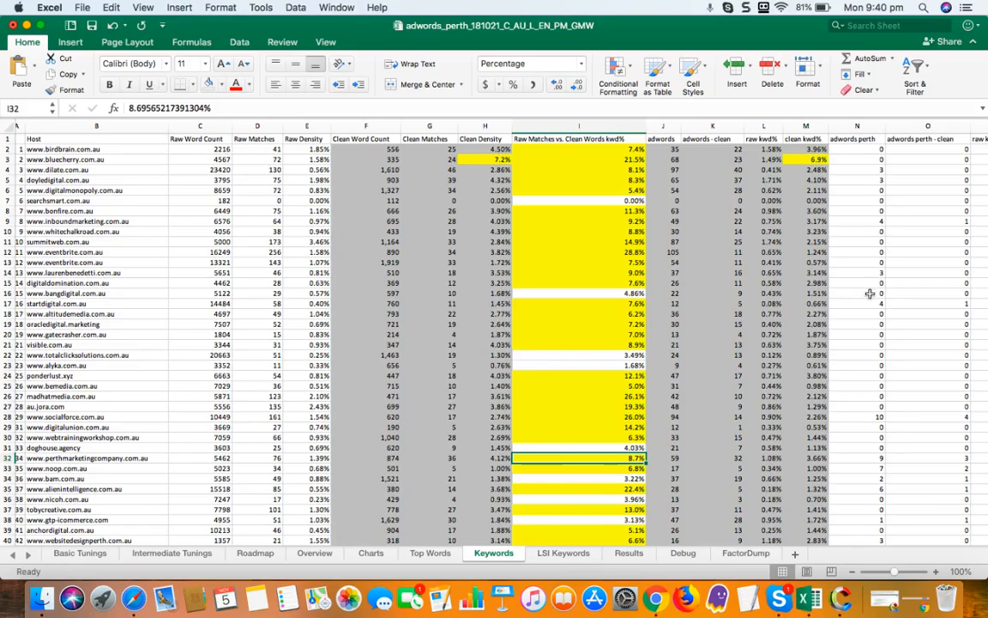
scroll(870, 294, right, 10)
scroll(869, 294, right, 5)
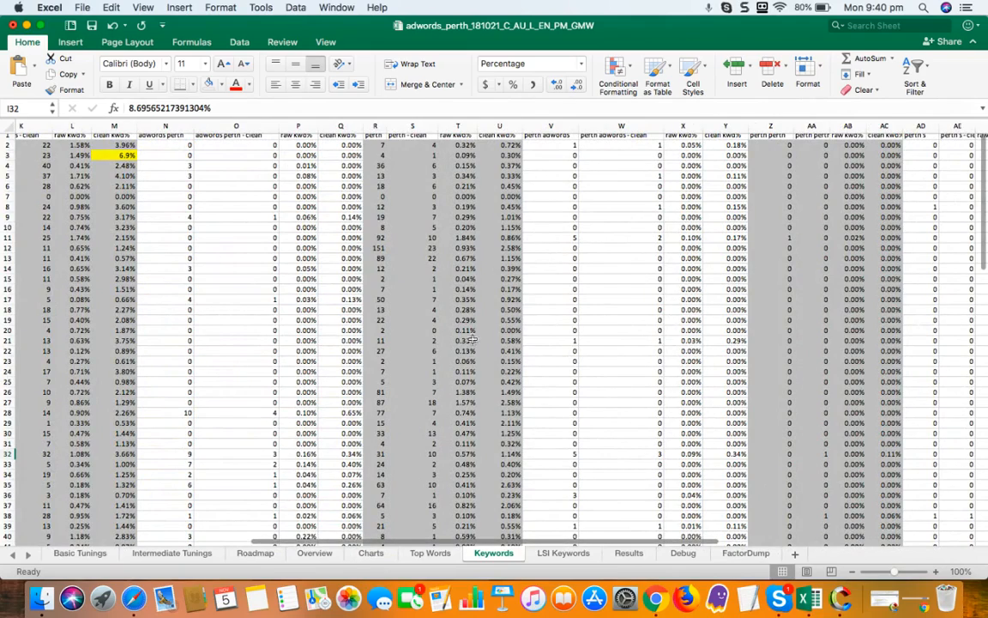
Step: Examine the first LSI keywords on the LSI Keywords sheet together with their values in the Deficit column
scroll(452, 309, left, 15)
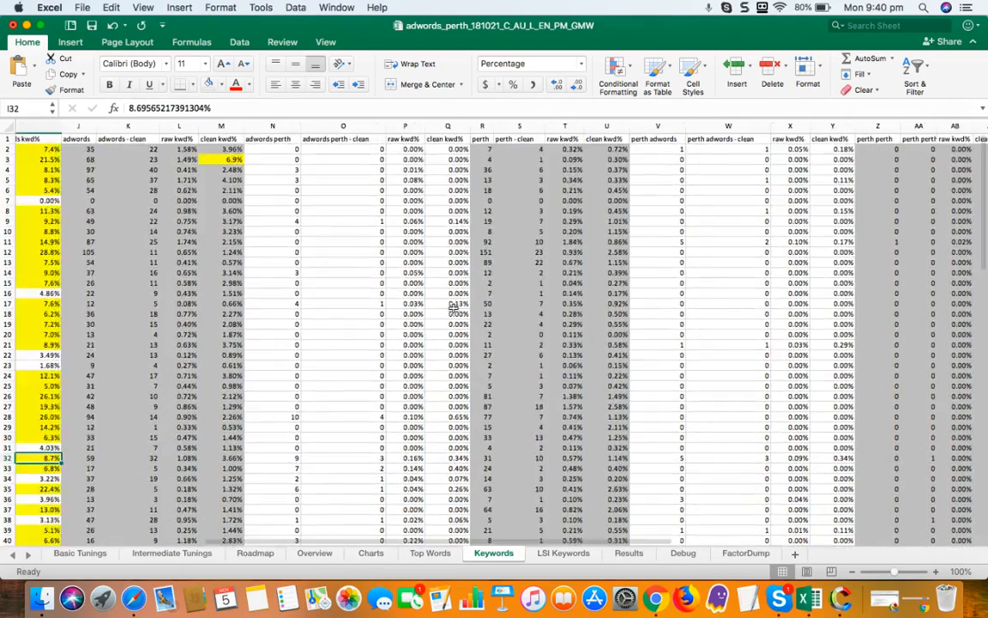
click(560, 554)
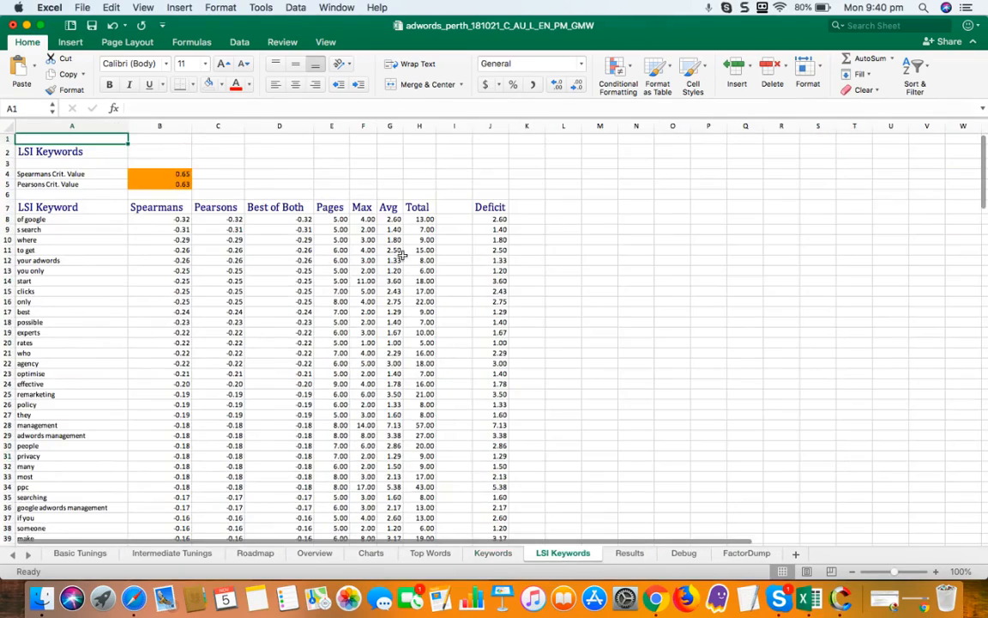
scroll(401, 255, down, 1)
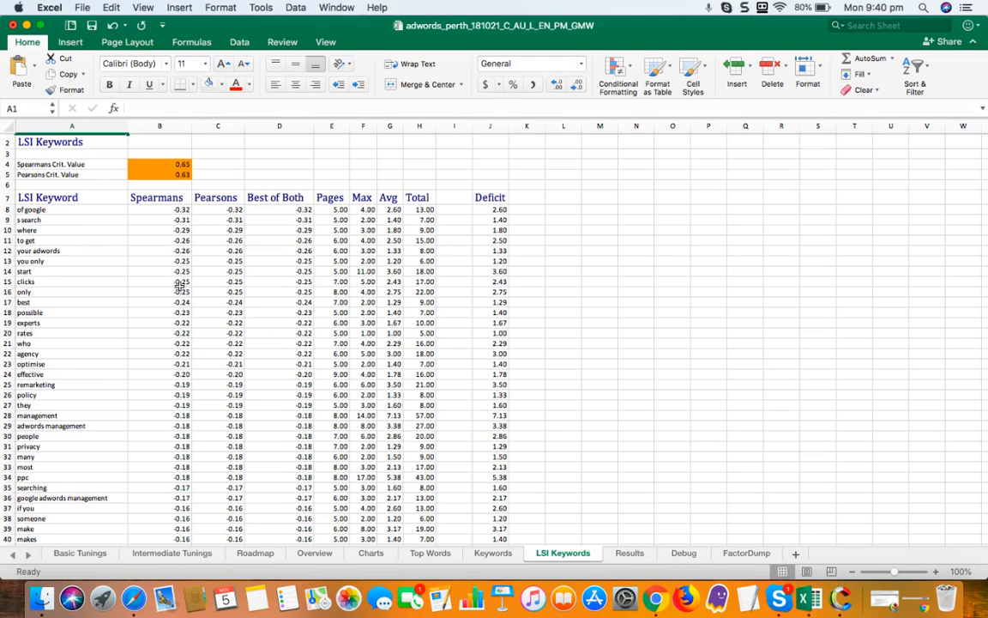
click(59, 210)
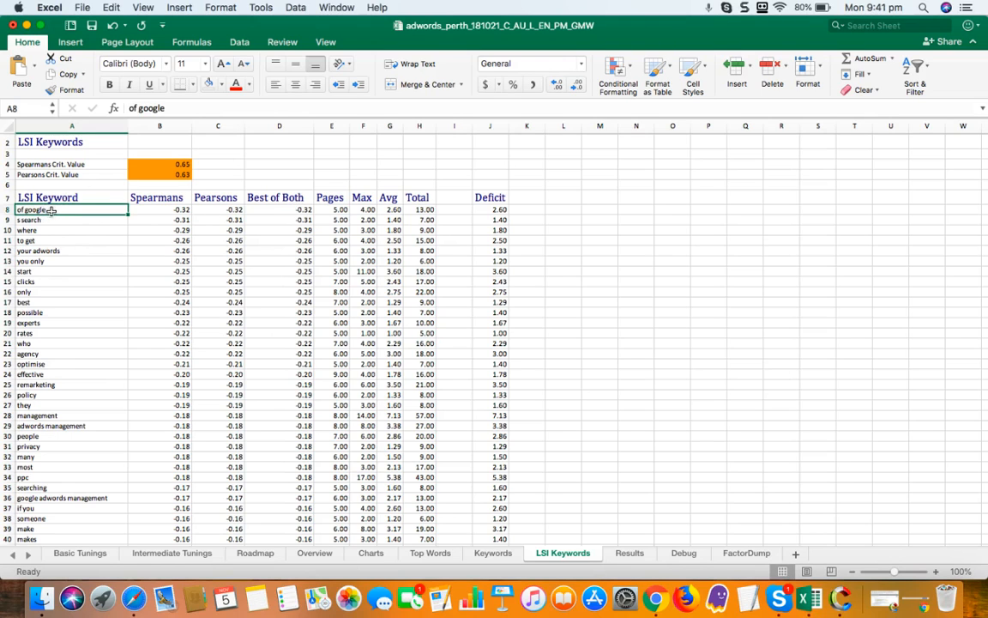
click(70, 222)
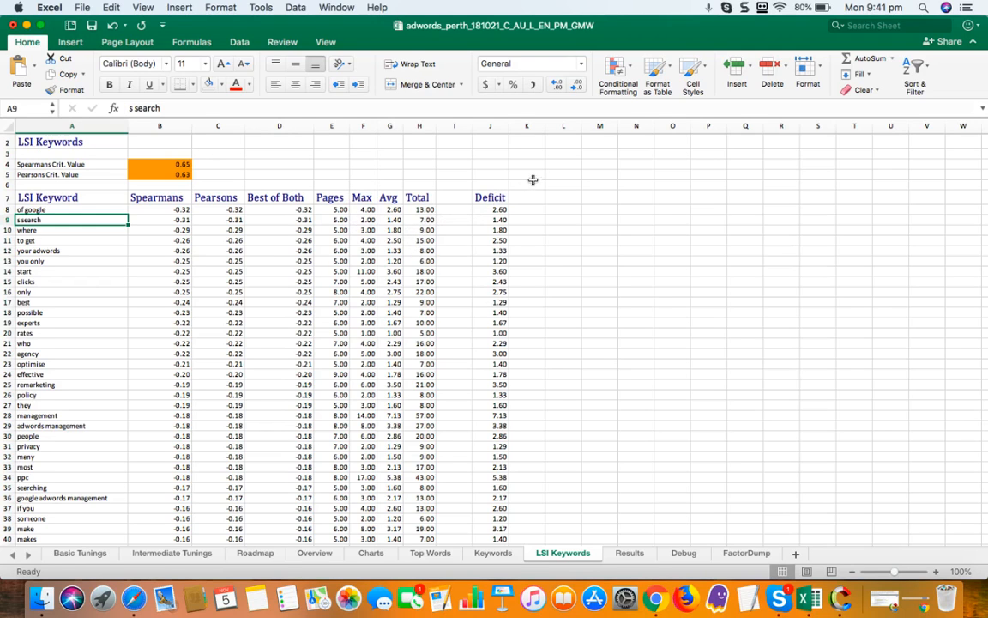
click(497, 210)
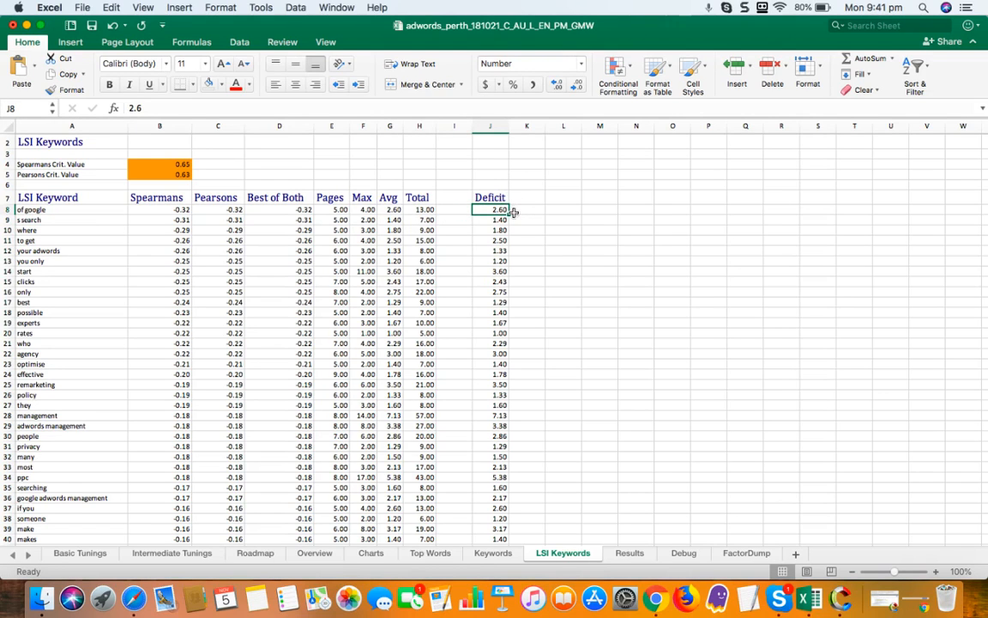
key(Down)
key(Down)
key(Down)
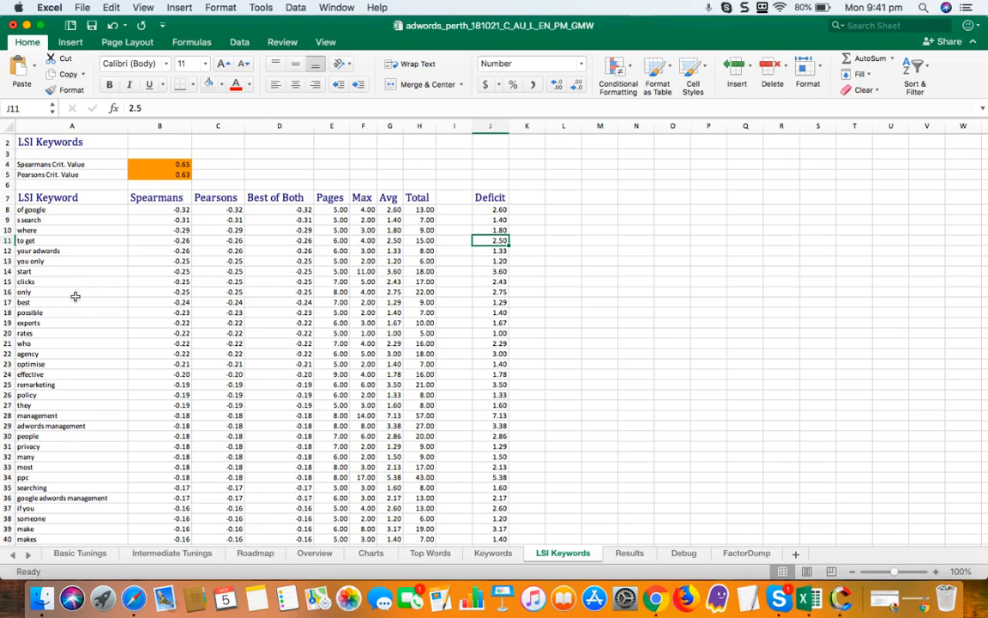
Step: Go through the LSI Keyword column from "where" down to "who" to judge which terms suit the page content
click(33, 230)
click(35, 241)
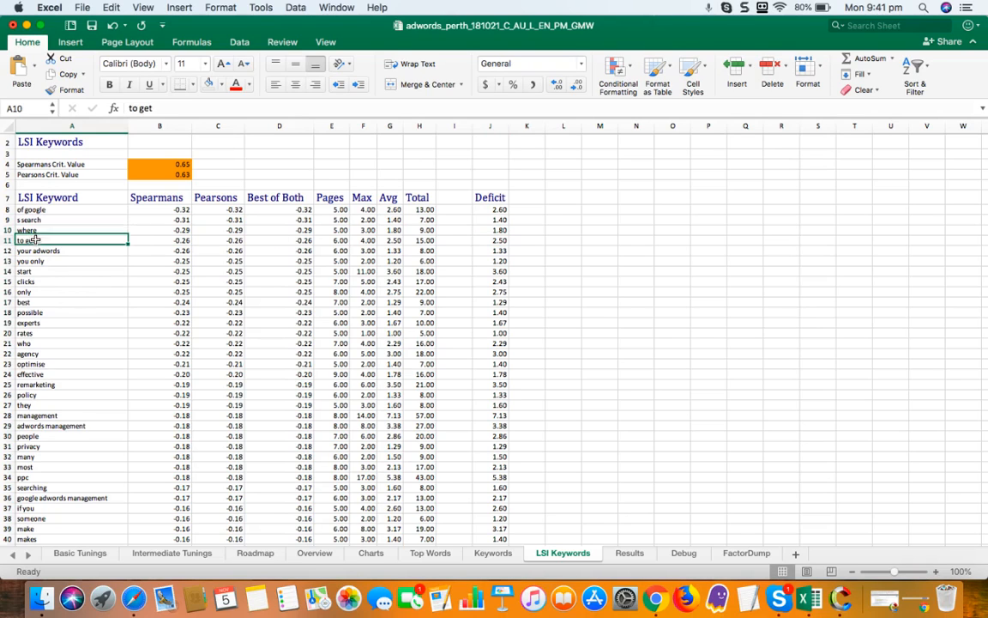
click(35, 261)
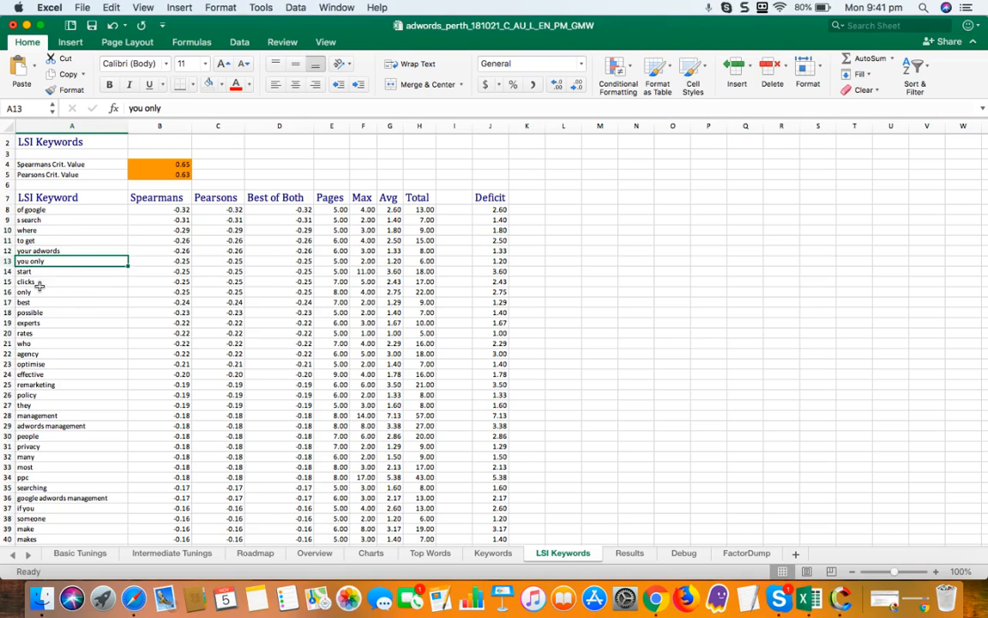
click(39, 293)
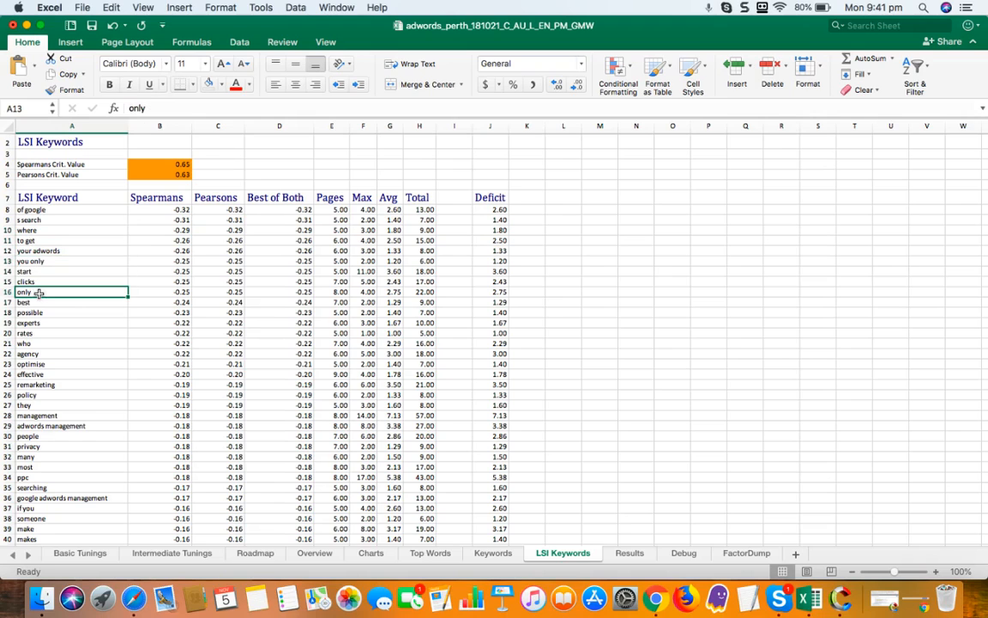
click(36, 343)
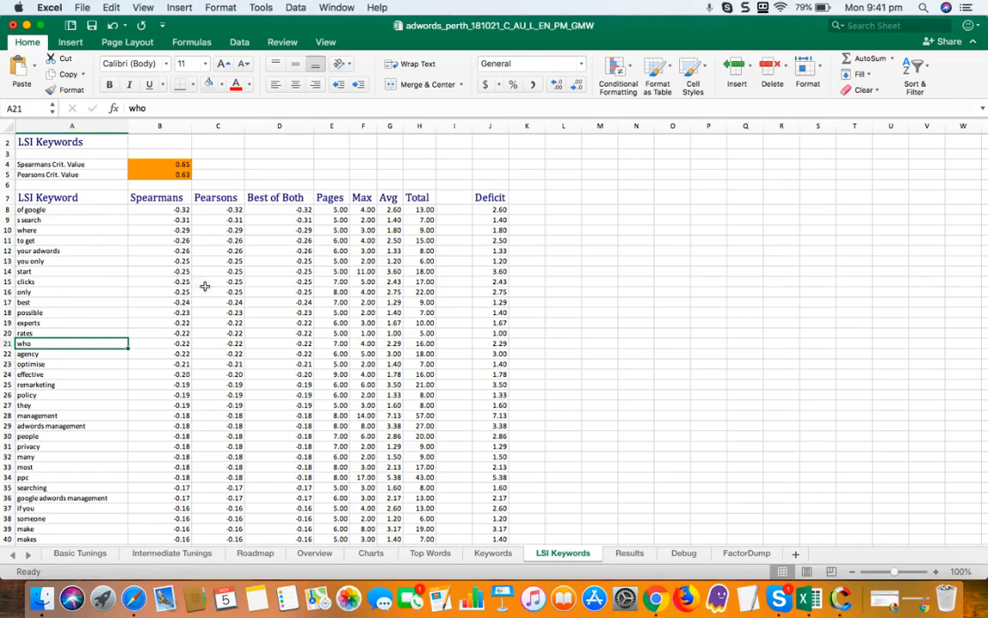
Step: Inspect the ranked hosts' URL and Summary columns on the Results sheet
click(629, 553)
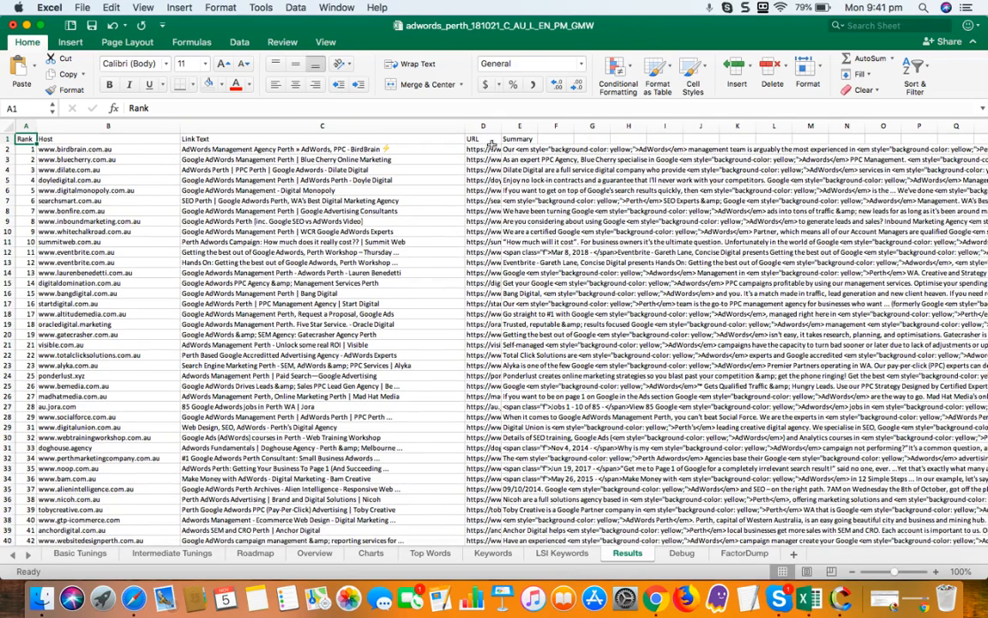
click(491, 149)
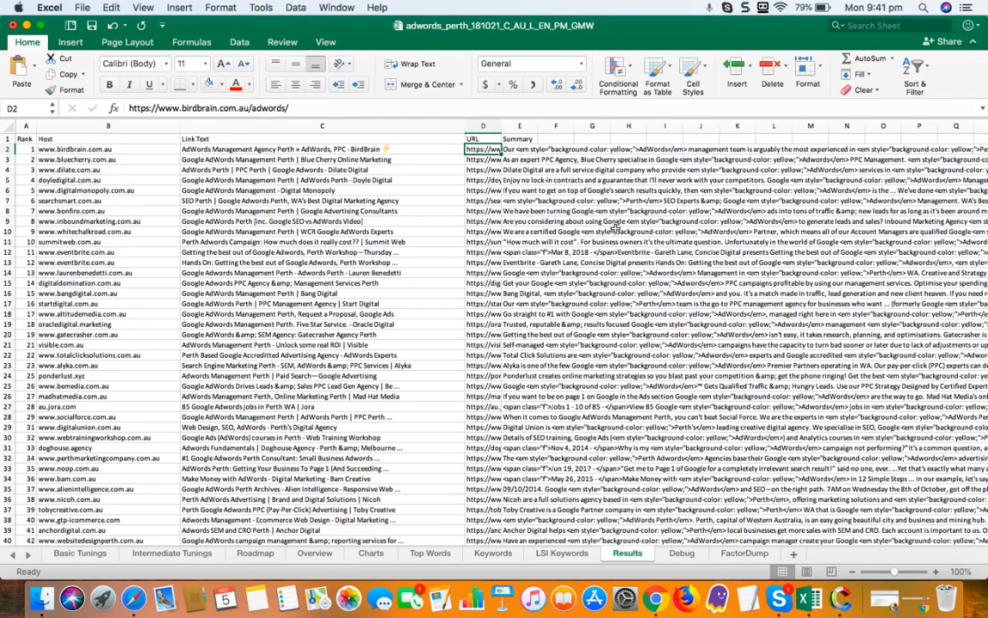
click(626, 232)
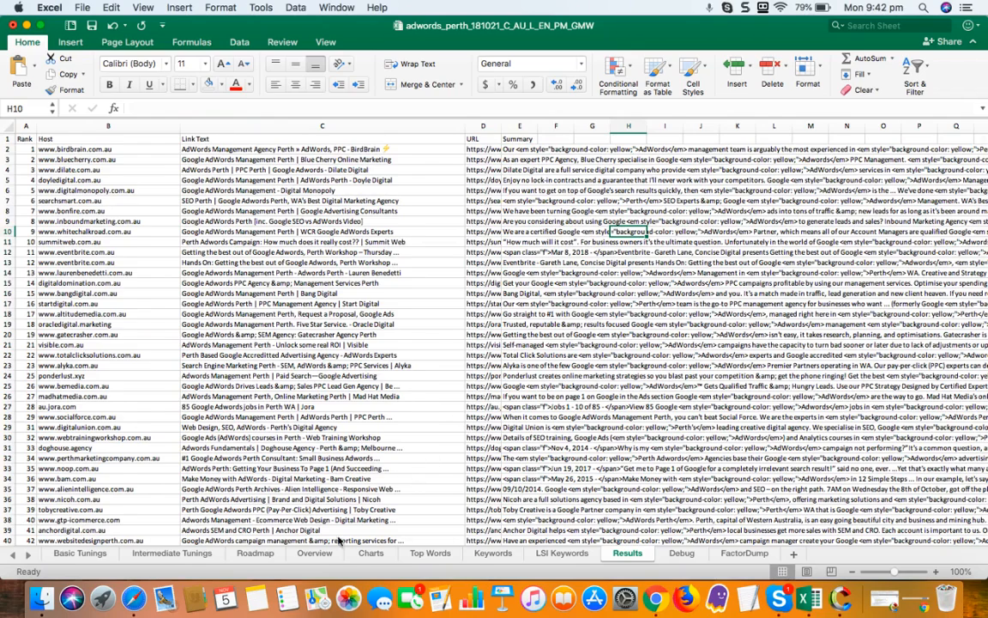
Step: Create a copy of the Roadmap sheet in the same workbook, placed before the original Roadmap sheet
click(310, 553)
click(255, 552)
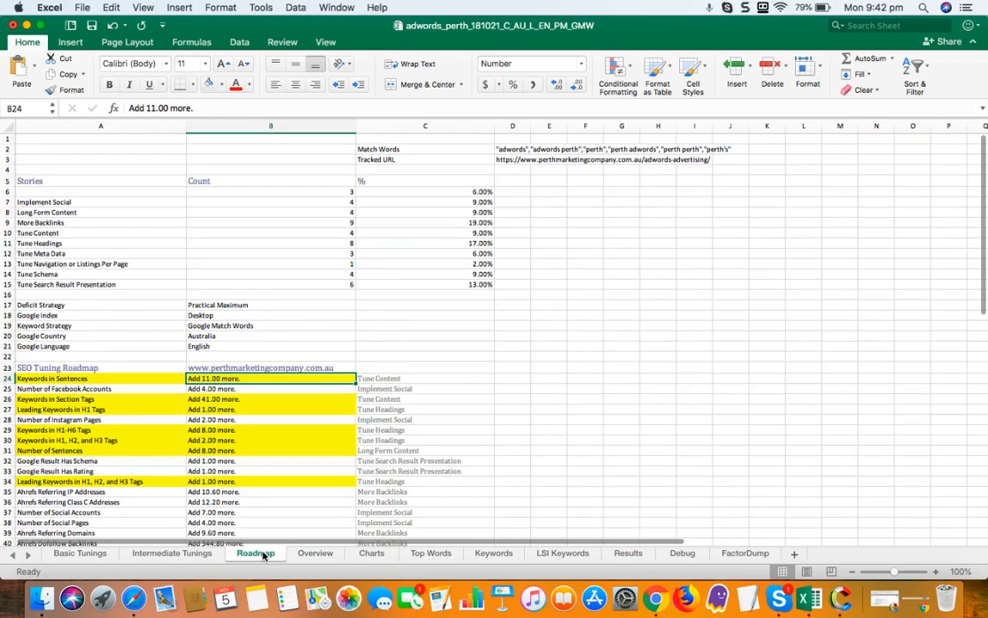
scroll(263, 324, down, 2)
scroll(262, 325, up, 2)
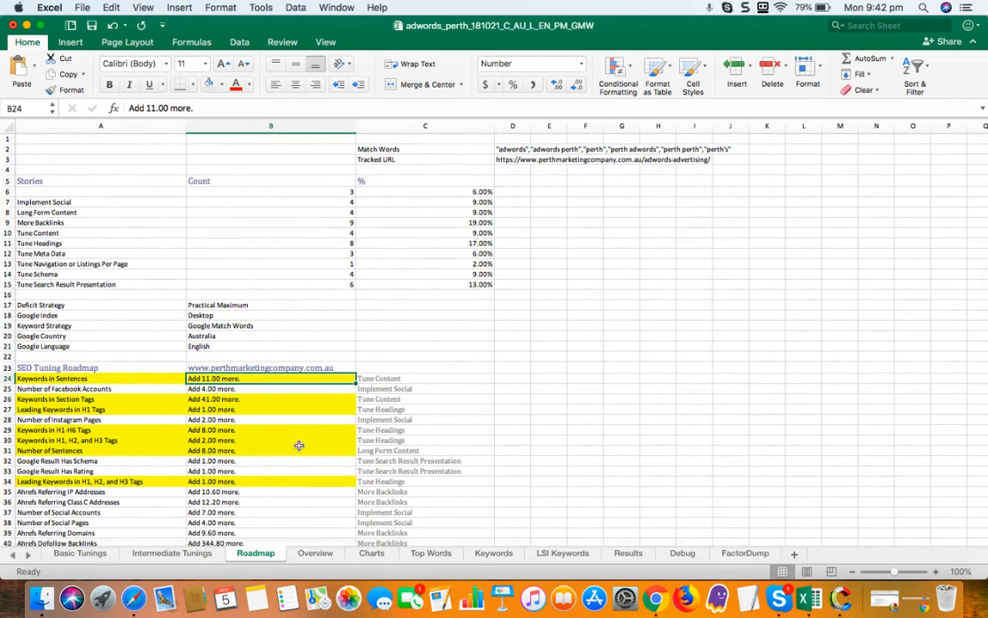
right_click(260, 557)
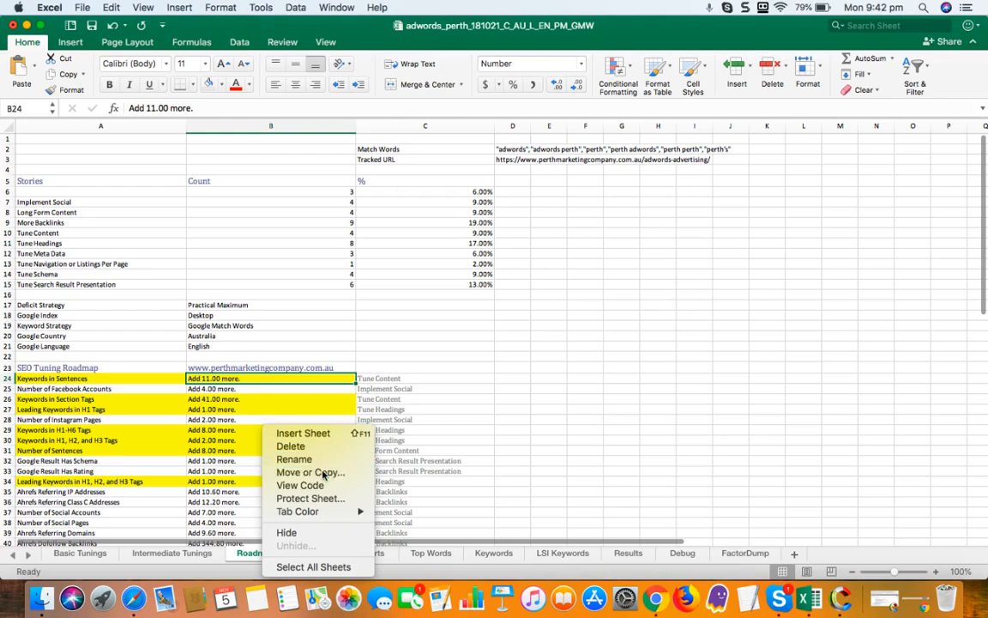
click(319, 472)
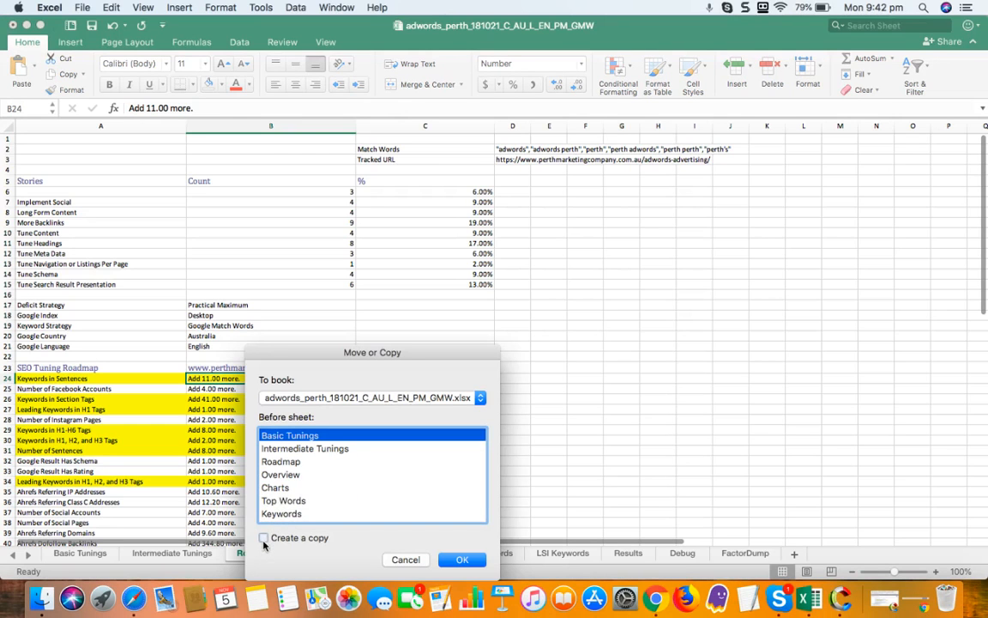
click(263, 538)
click(309, 398)
click(309, 384)
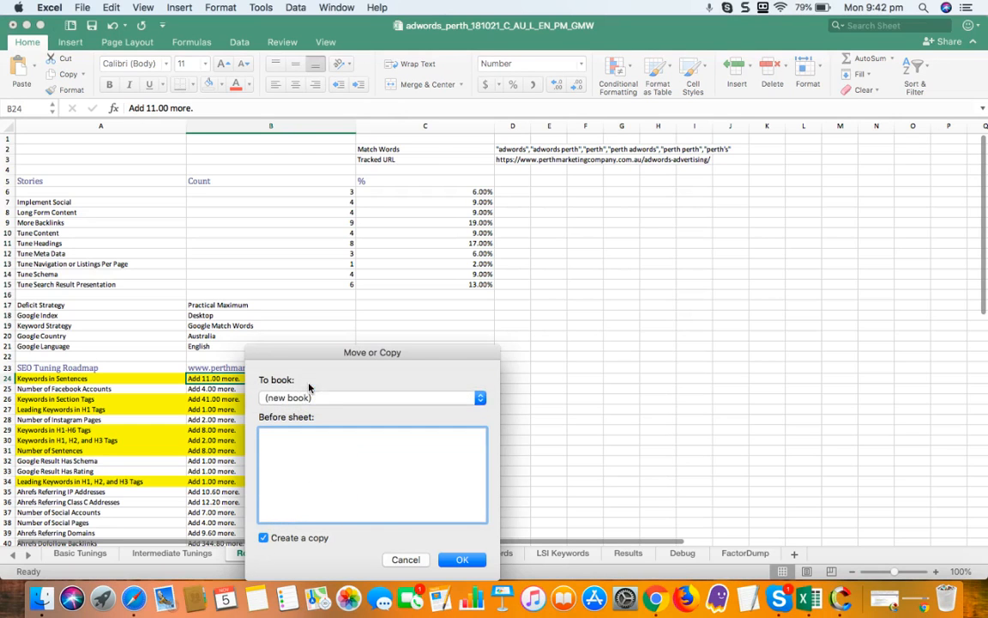
click(423, 398)
click(418, 412)
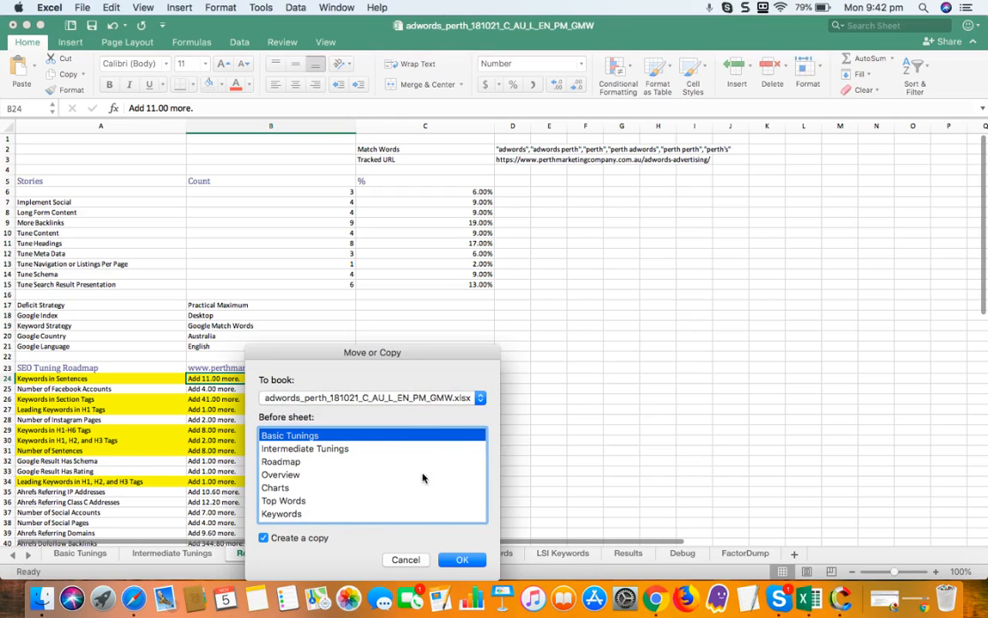
click(290, 462)
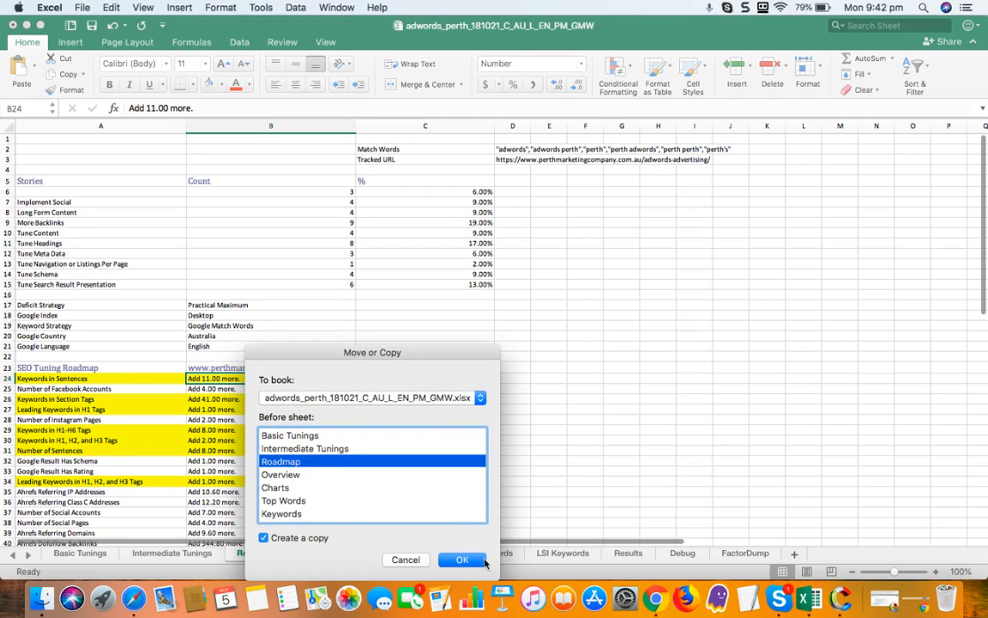
click(463, 560)
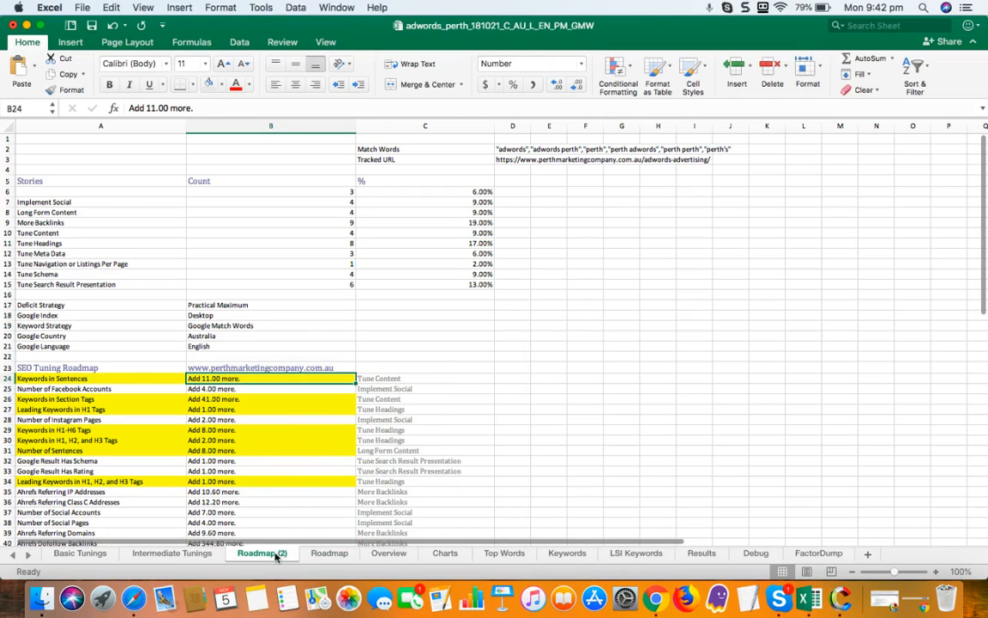
Step: Review the SEO tuning recommendations listed on the Roadmap (2) sheet
scroll(292, 377, down, 5)
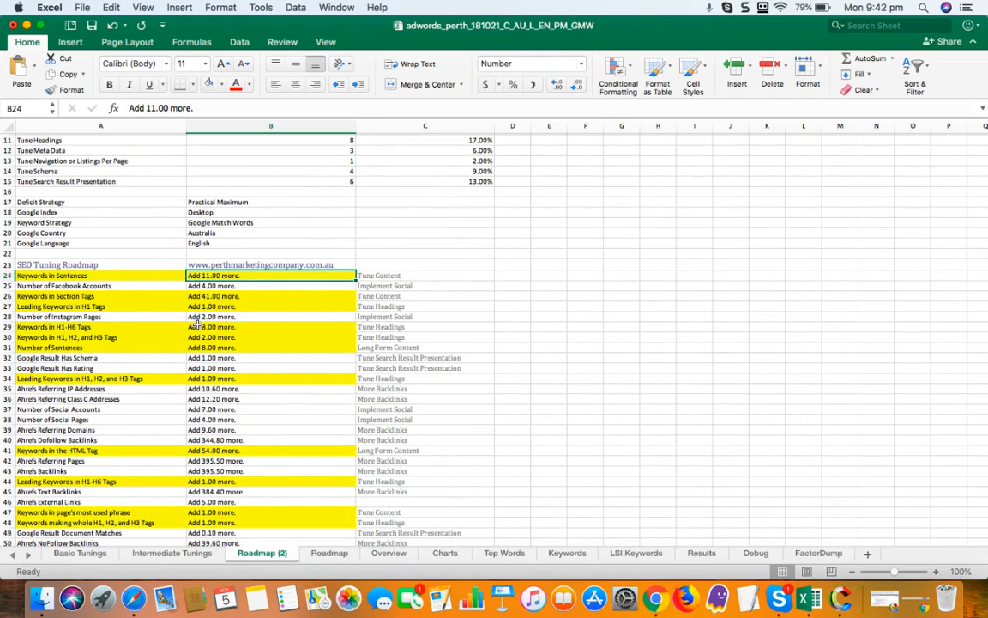
scroll(266, 361, down, 2)
scroll(265, 361, down, 10)
scroll(265, 357, up, 7)
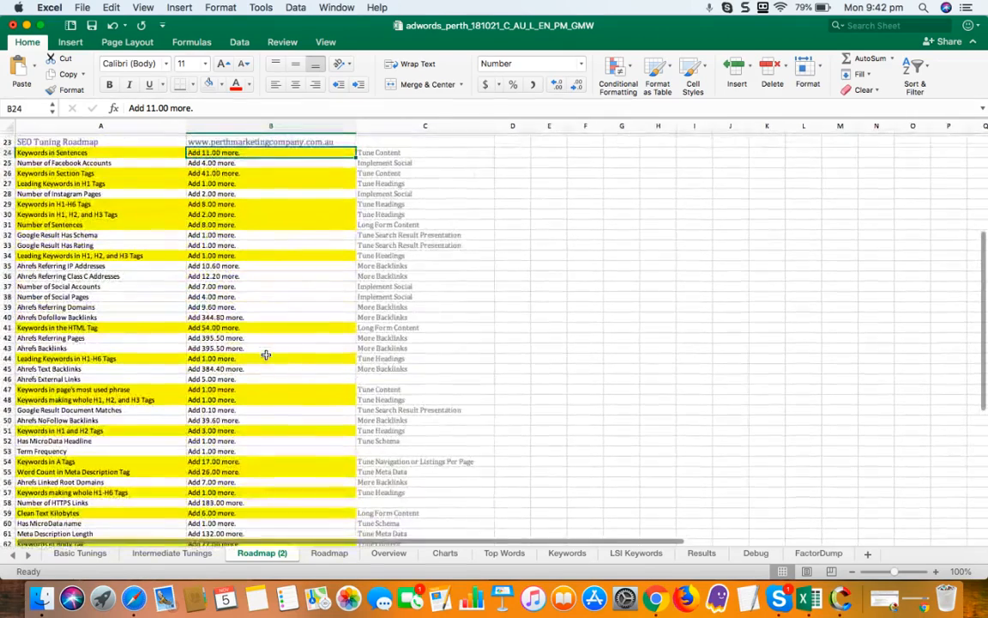
scroll(168, 231, up, 5)
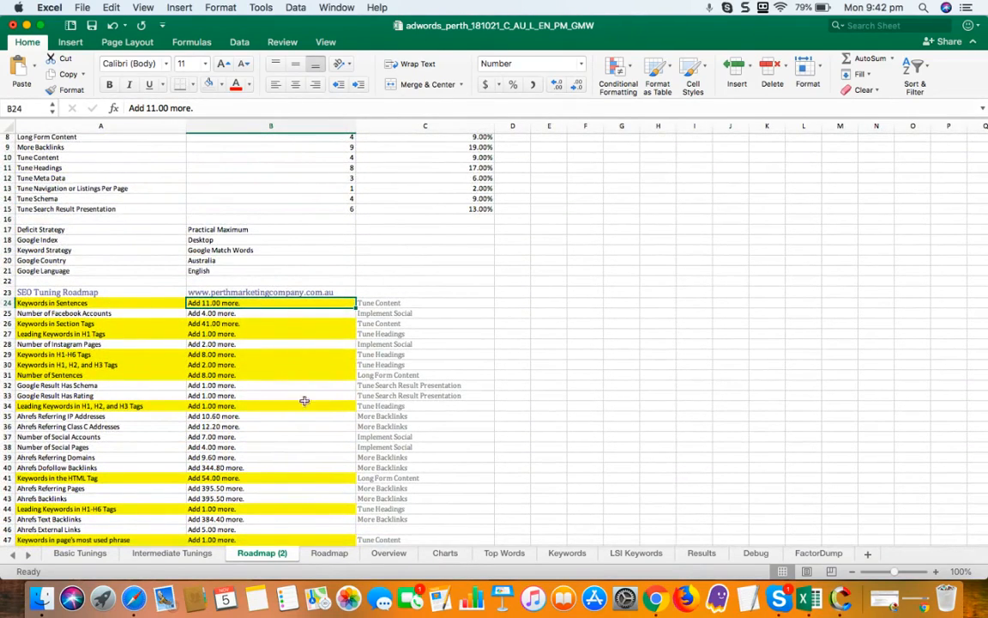
Step: Compare the Keywords in Sentences counts of the top three results and the tracked site on the Overview sheet
click(388, 553)
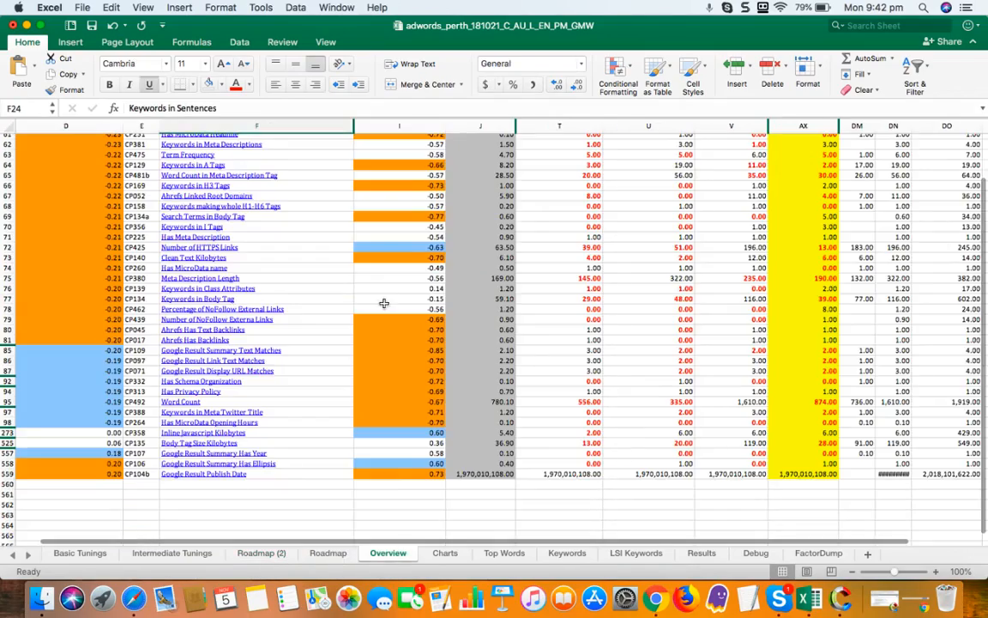
scroll(383, 303, up, 10)
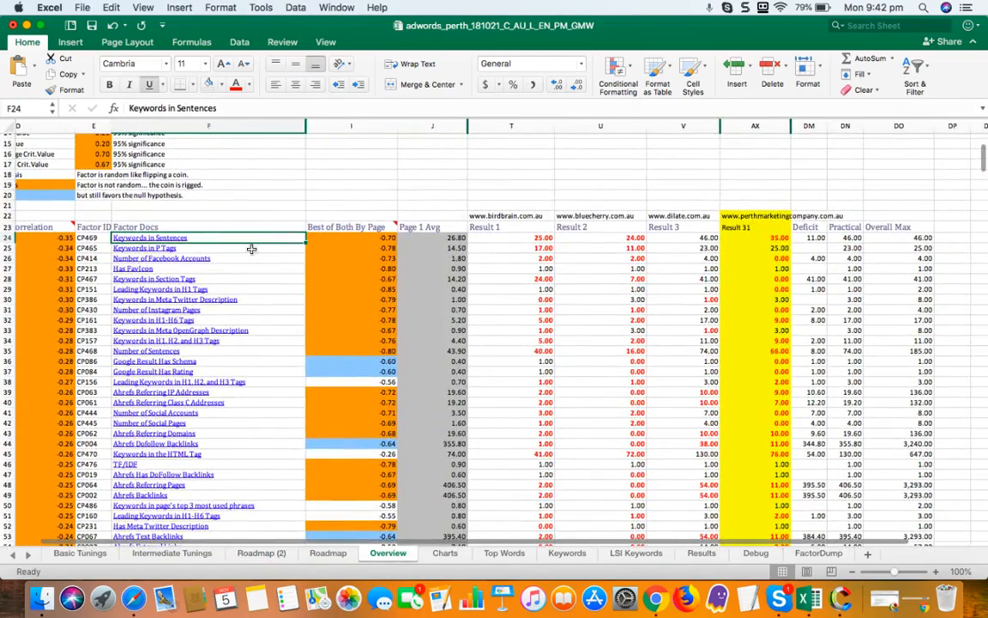
scroll(674, 309, right, 5)
scroll(673, 309, up, 1)
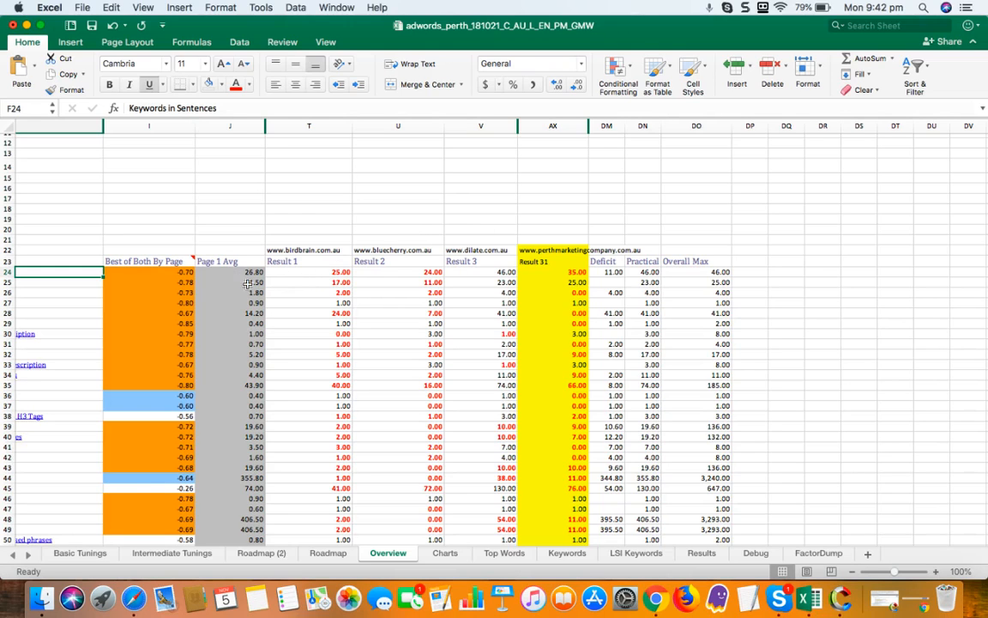
click(497, 272)
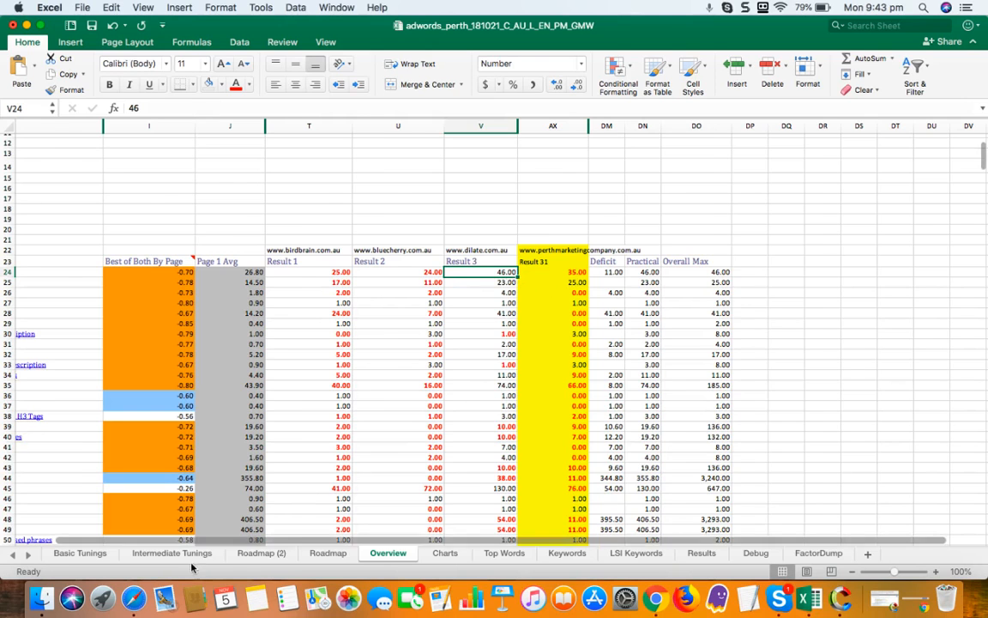
Step: Enter the note "Not necessary" in cell D24 beside Keywords in Sentences on the Roadmap (2) sheet
click(260, 553)
click(497, 302)
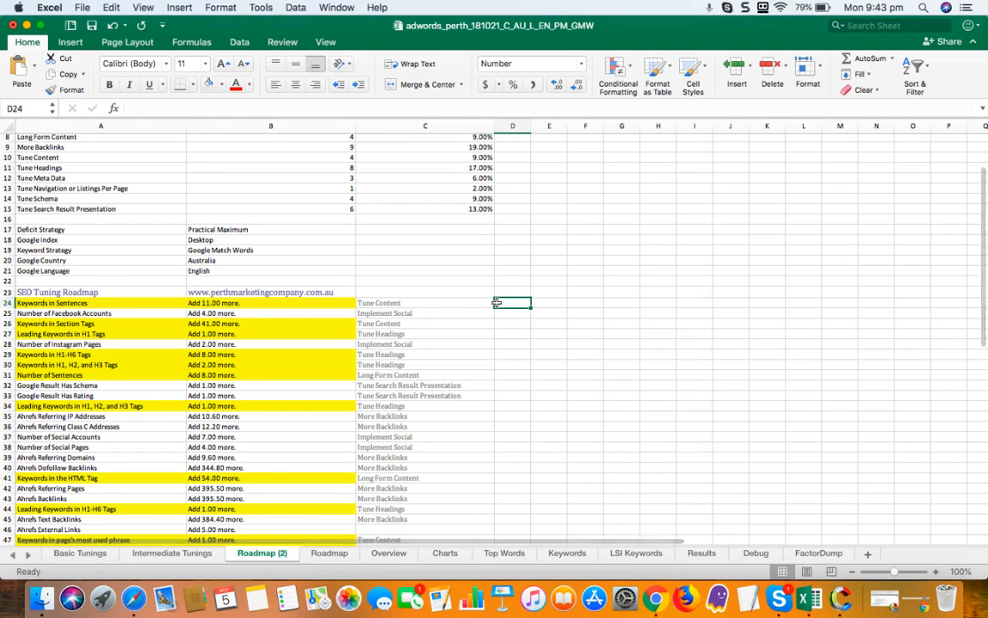
text(Not necessary)
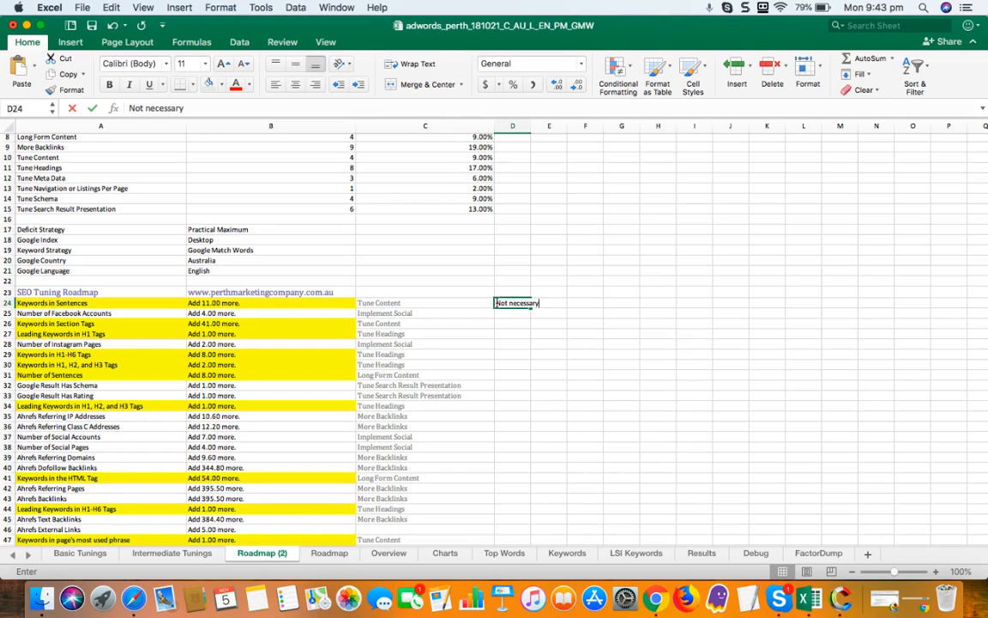
key(Return)
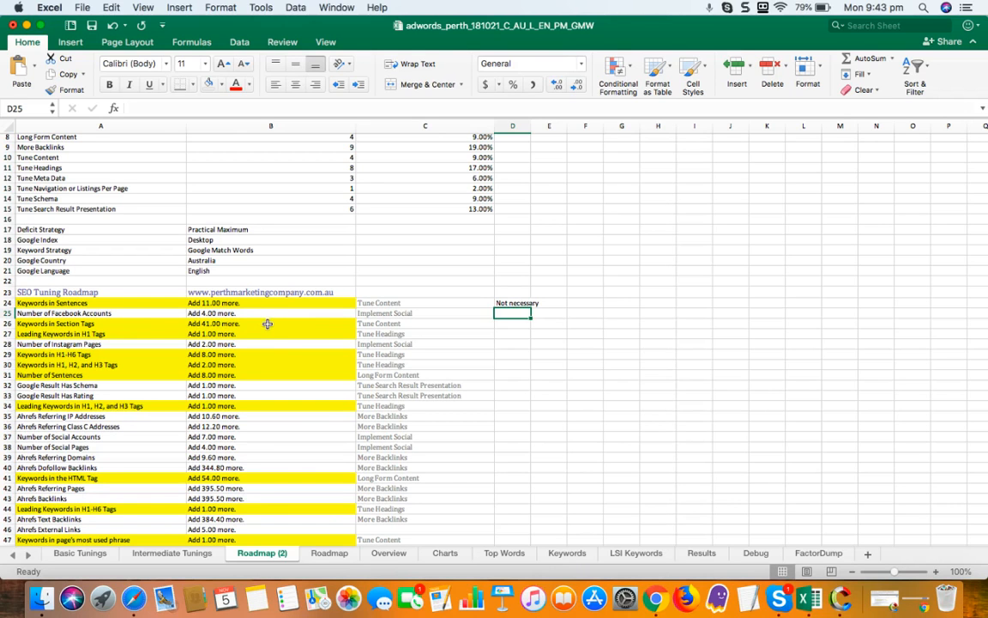
Step: Compare the Number of Facebook Accounts values of the top three results and the tracked site on the Overview sheet
click(393, 553)
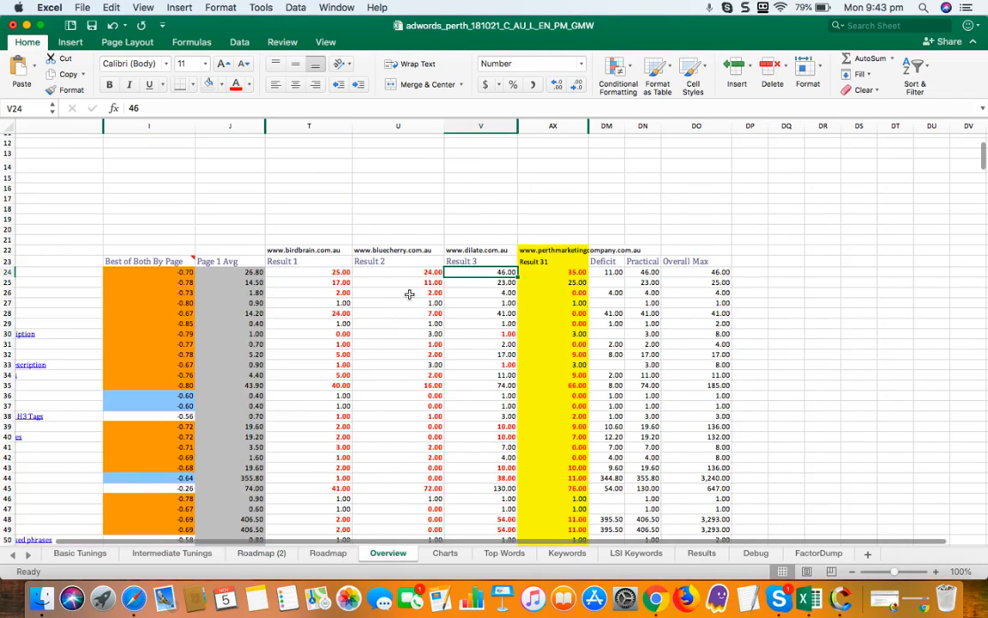
scroll(404, 292, left, 6)
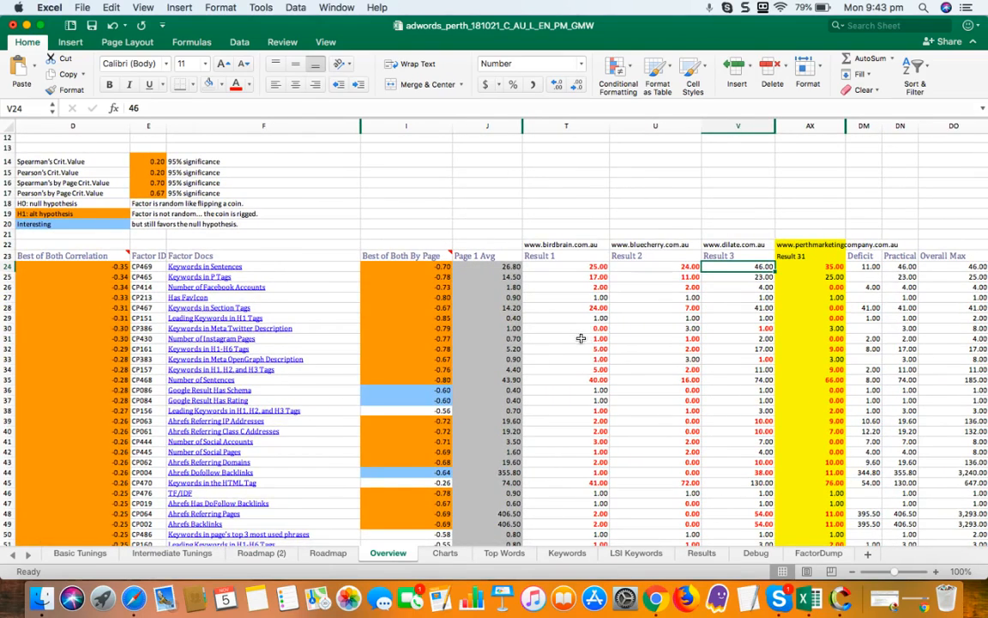
scroll(648, 275, right, 4)
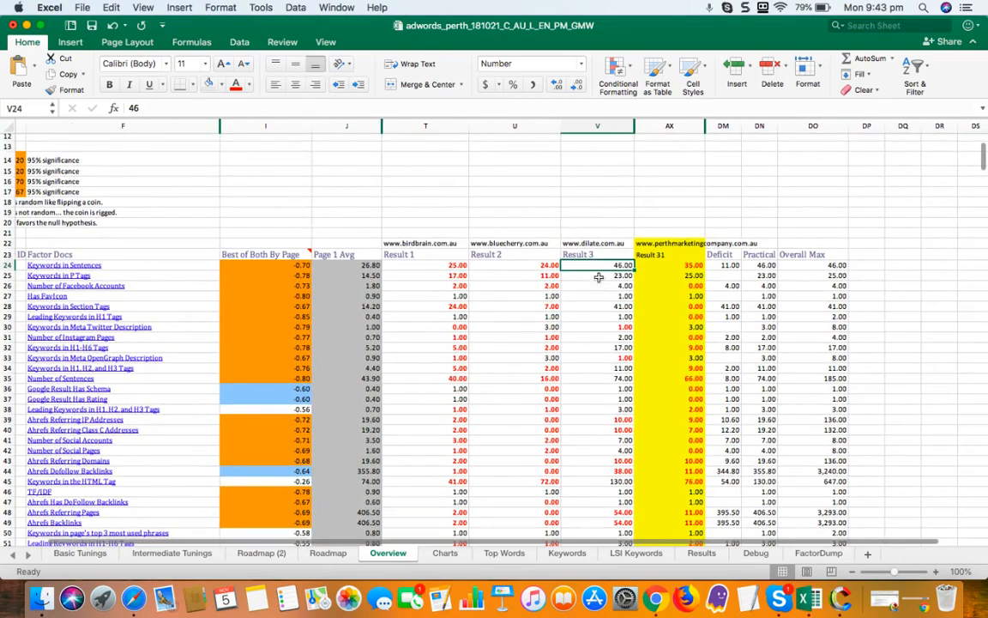
click(621, 287)
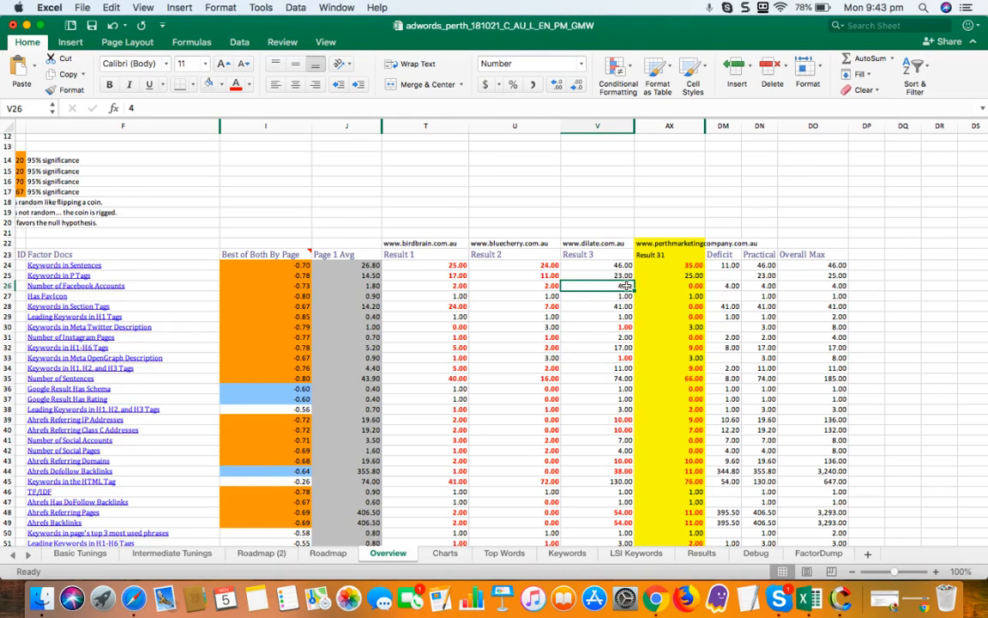
scroll(581, 293, left, 2)
scroll(582, 293, up, 1)
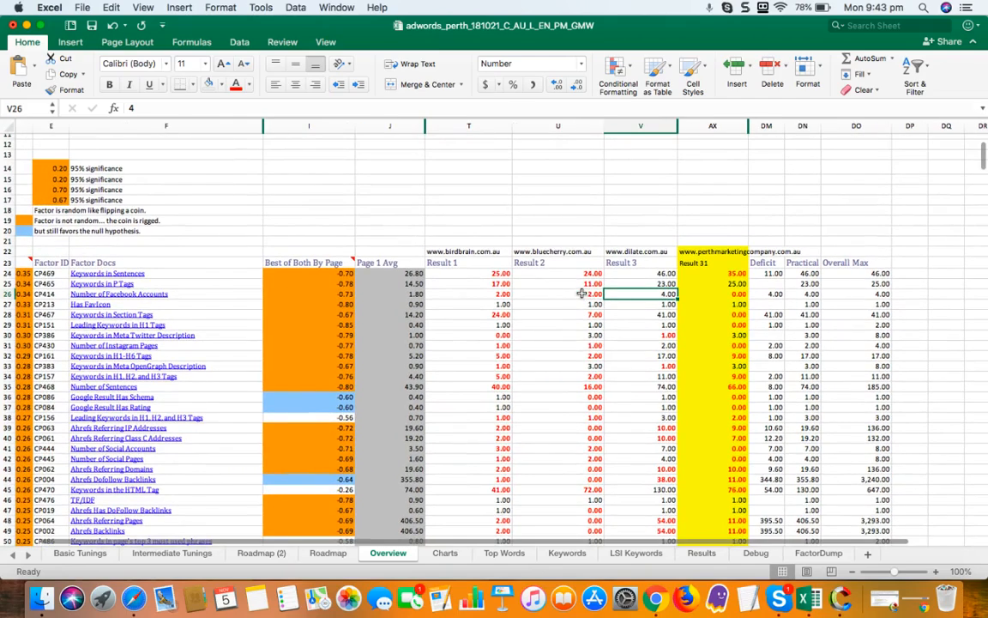
click(701, 553)
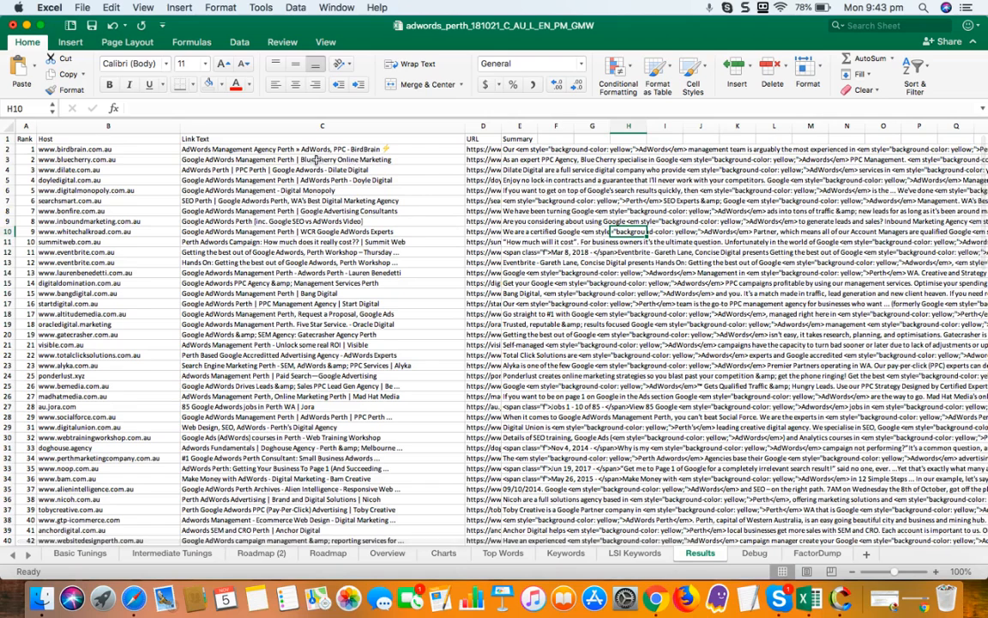
click(480, 170)
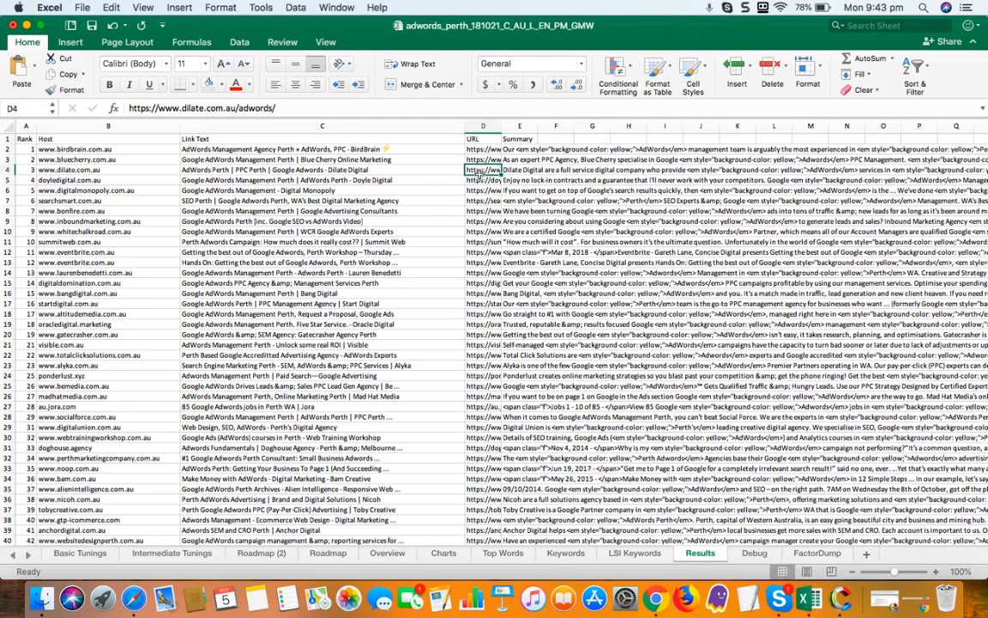
key(super+c)
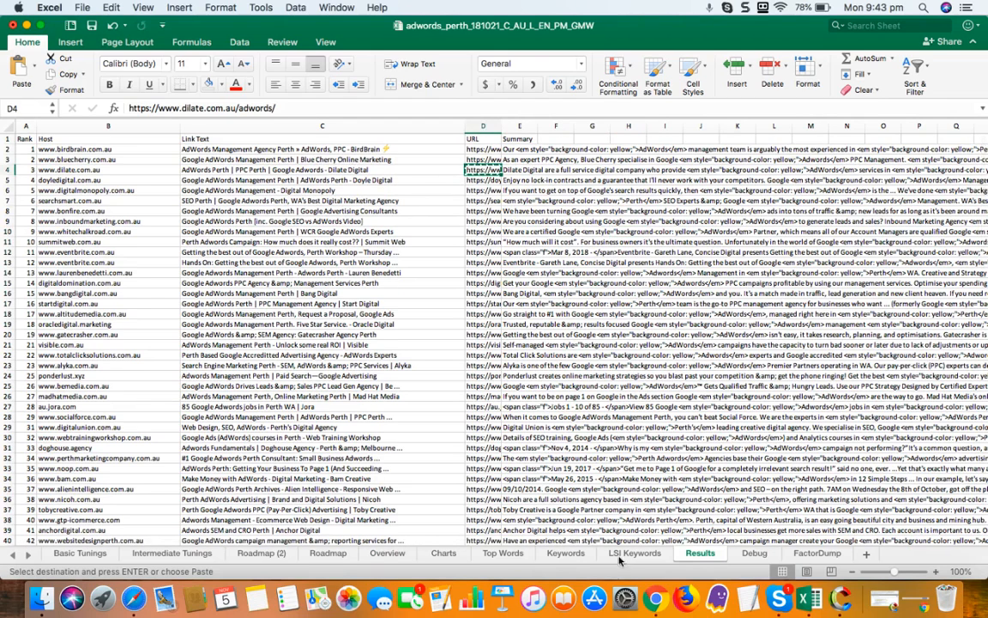
click(666, 606)
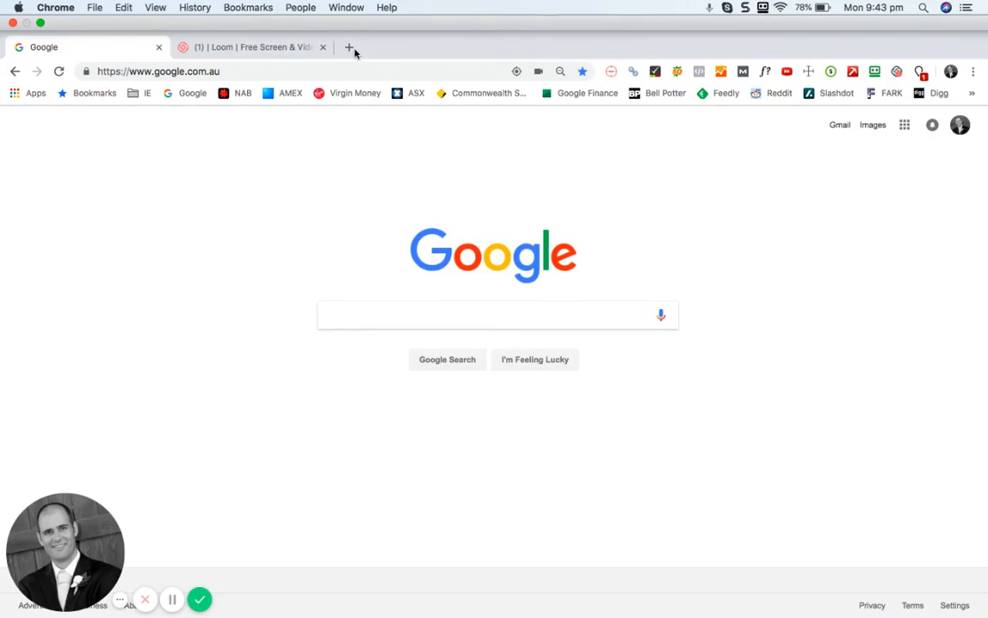
click(349, 48)
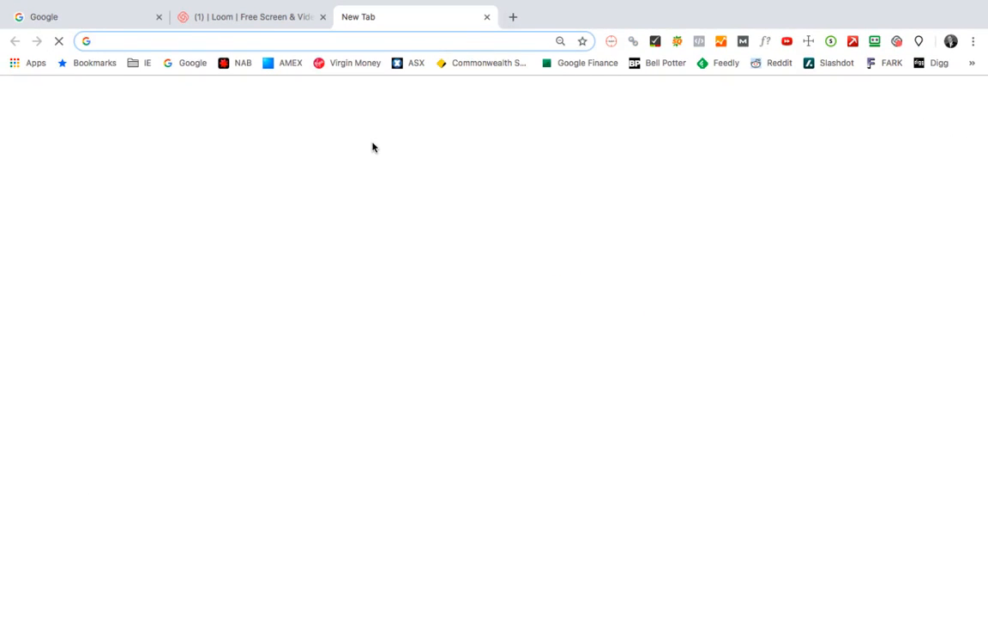
key(super+v)
key(Return)
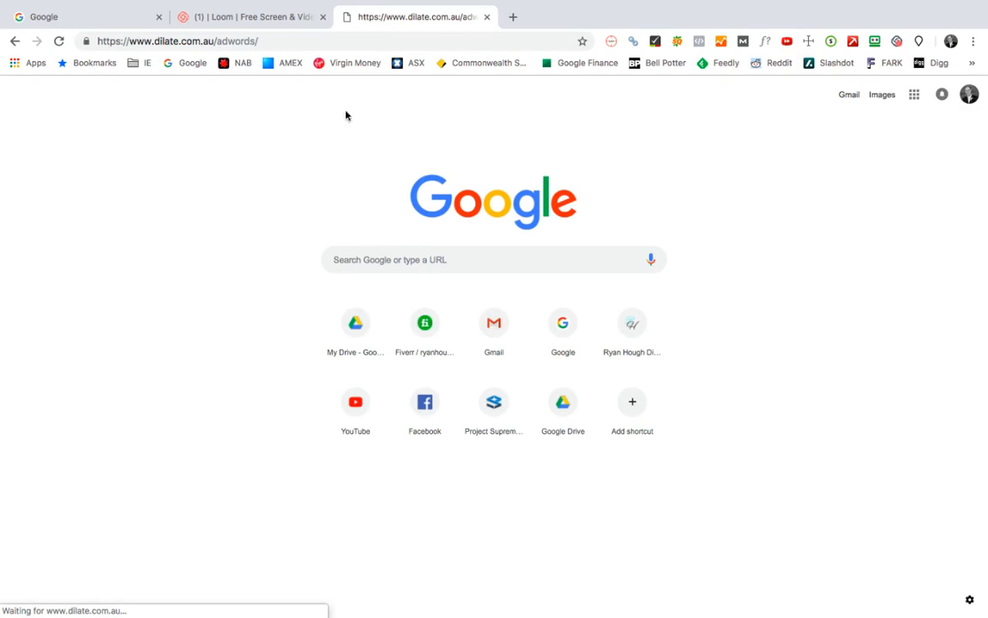
Step: Examine the Dilate AdWords page from header to footer for links to Facebook and other social accounts
click(275, 40)
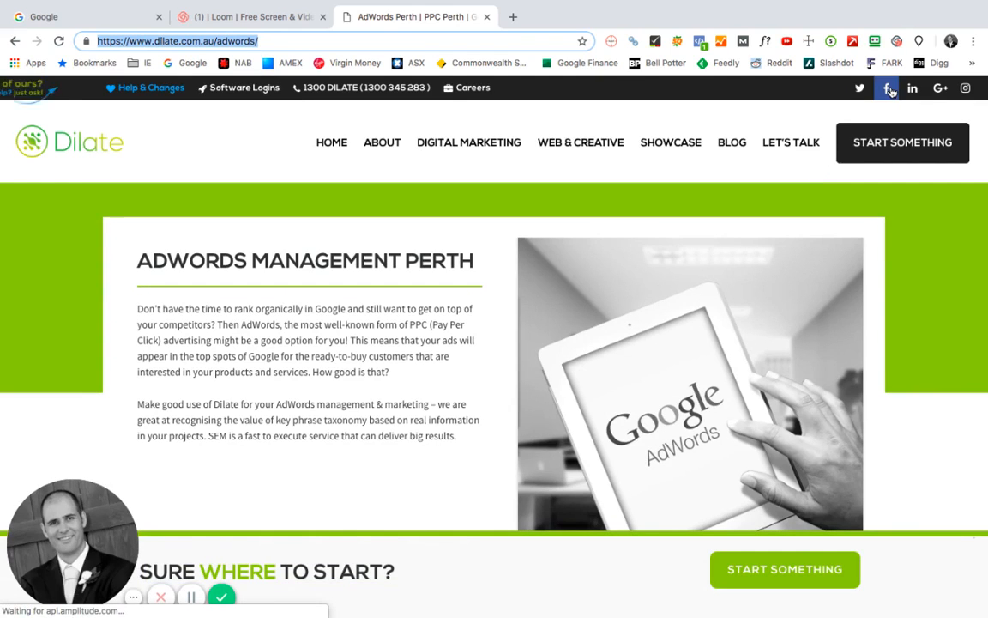
scroll(627, 368, down, 2)
scroll(627, 368, down, 6)
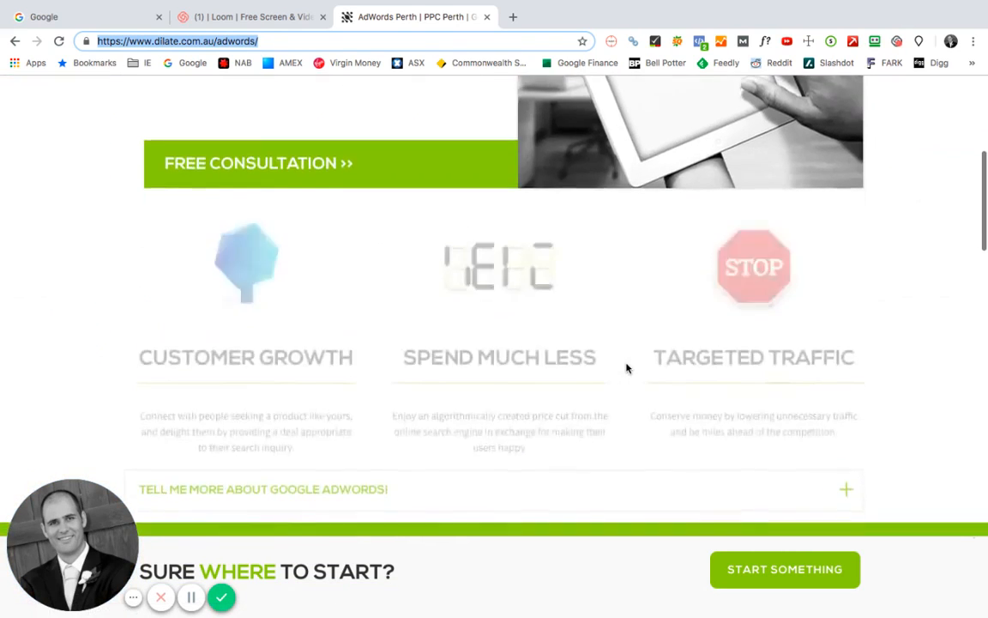
scroll(627, 368, down, 7)
scroll(627, 368, down, 10)
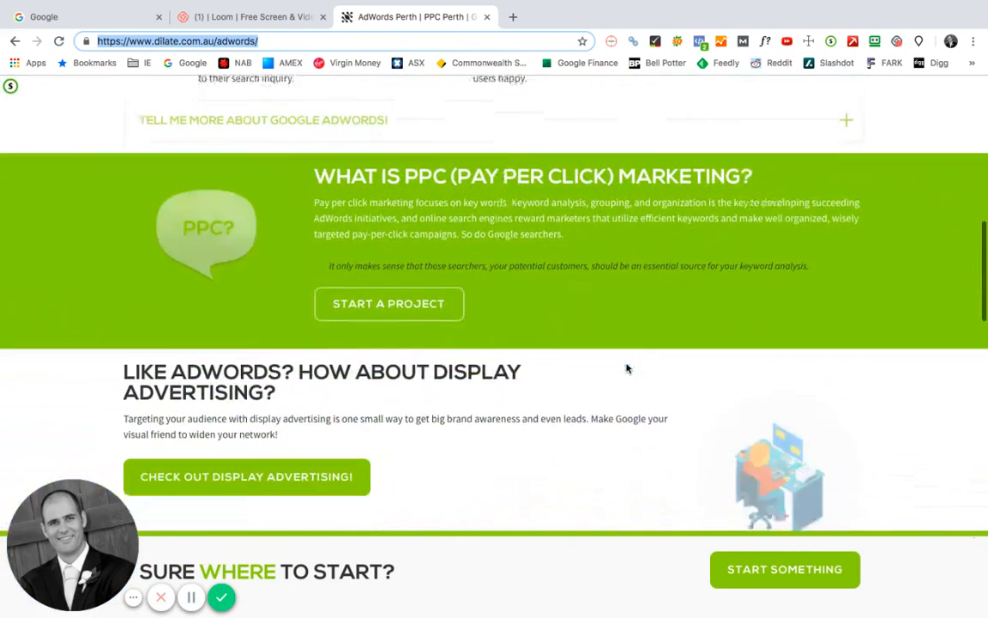
scroll(627, 368, down, 1)
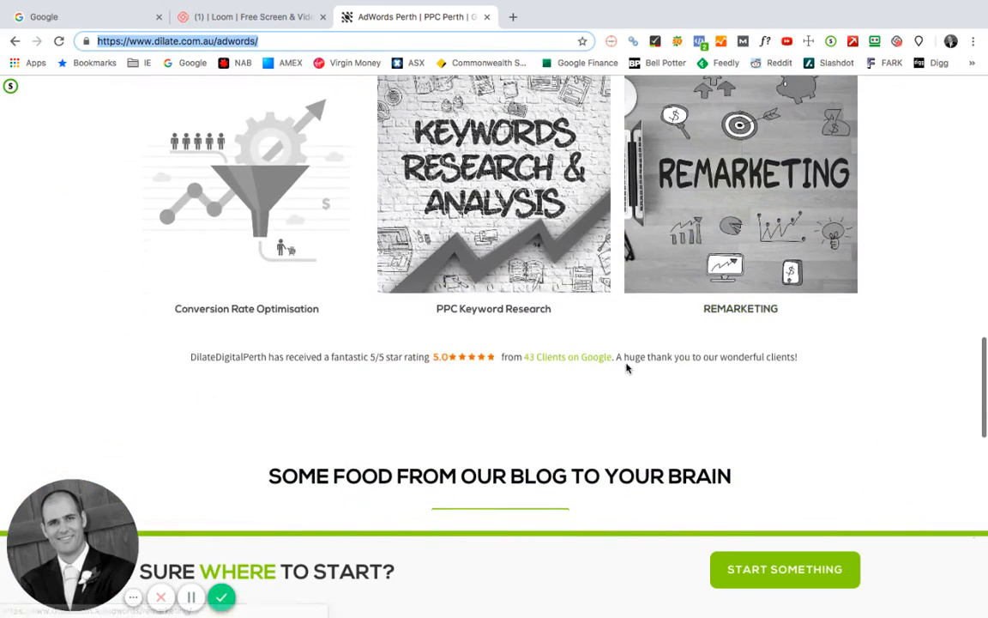
scroll(627, 368, down, 2)
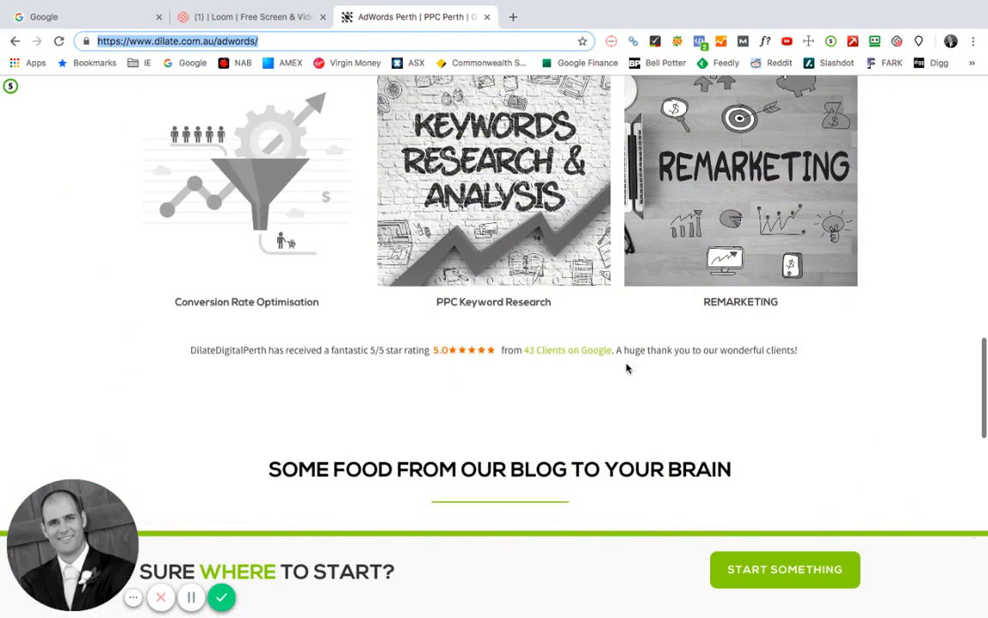
scroll(639, 411, down, 6)
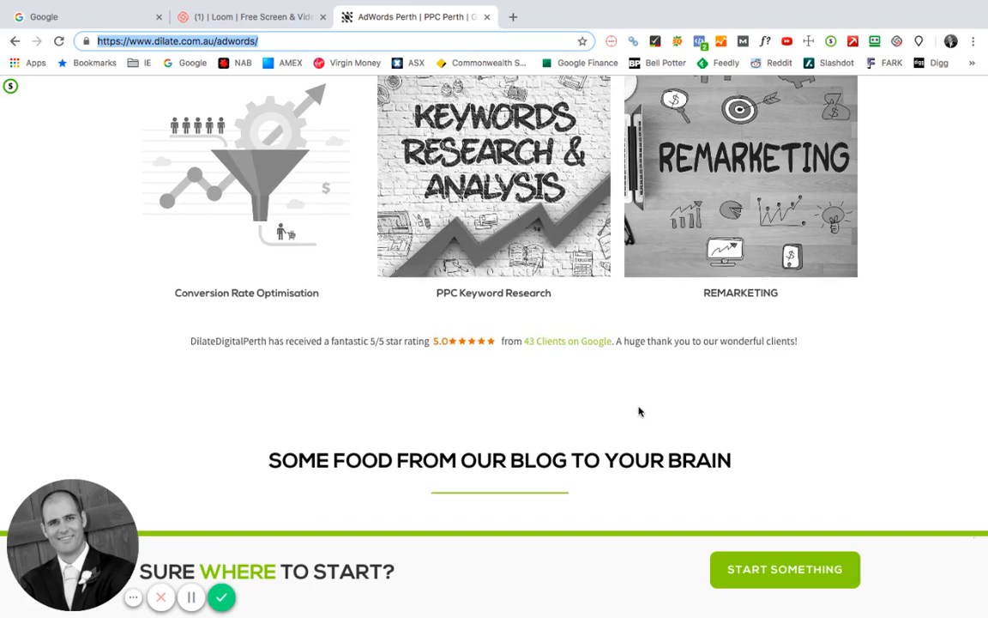
scroll(639, 411, down, 5)
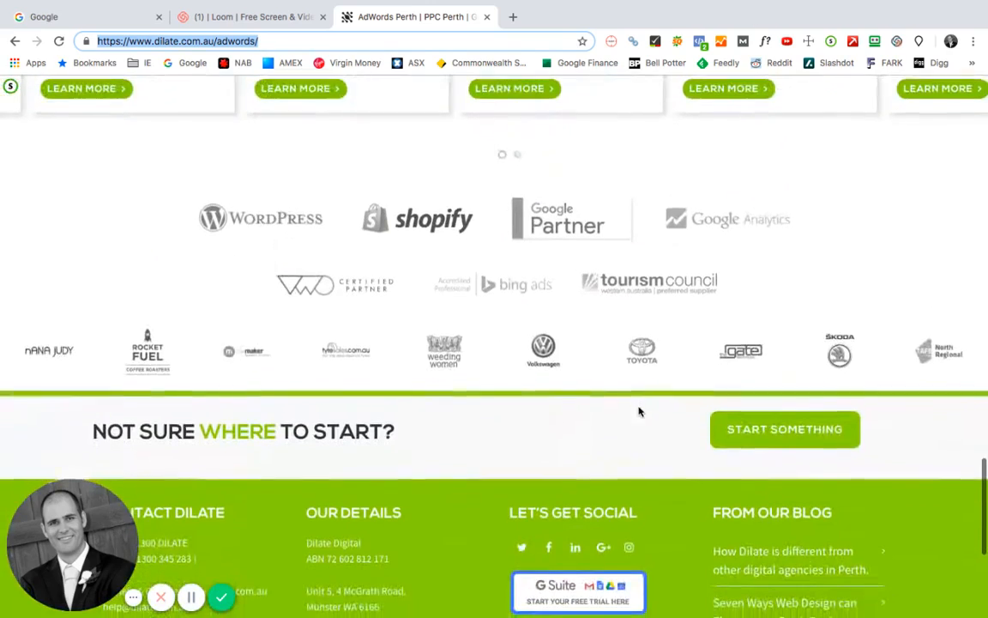
scroll(643, 379, down, 8)
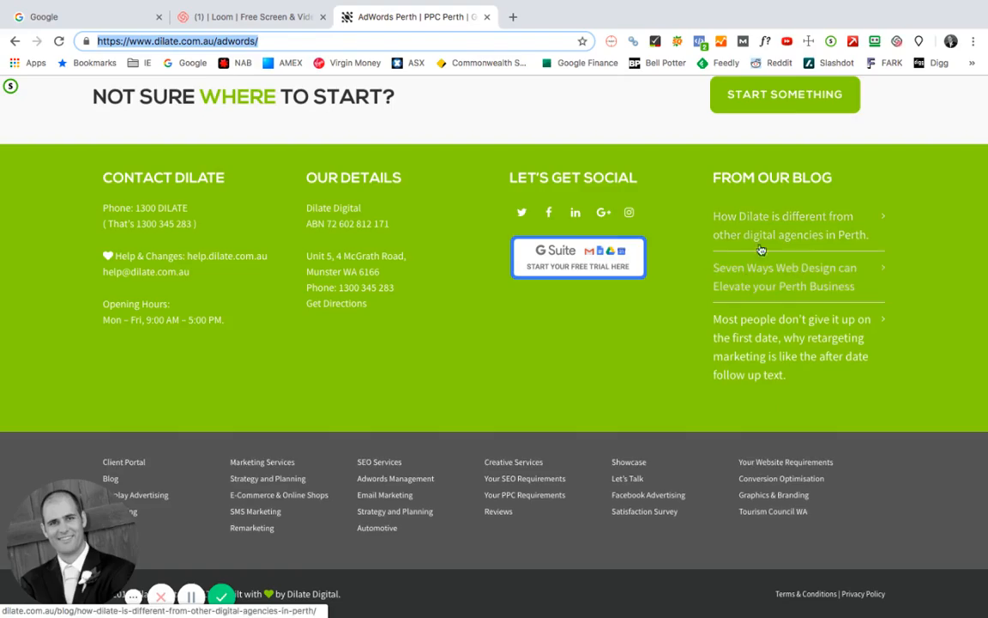
scroll(745, 282, up, 6)
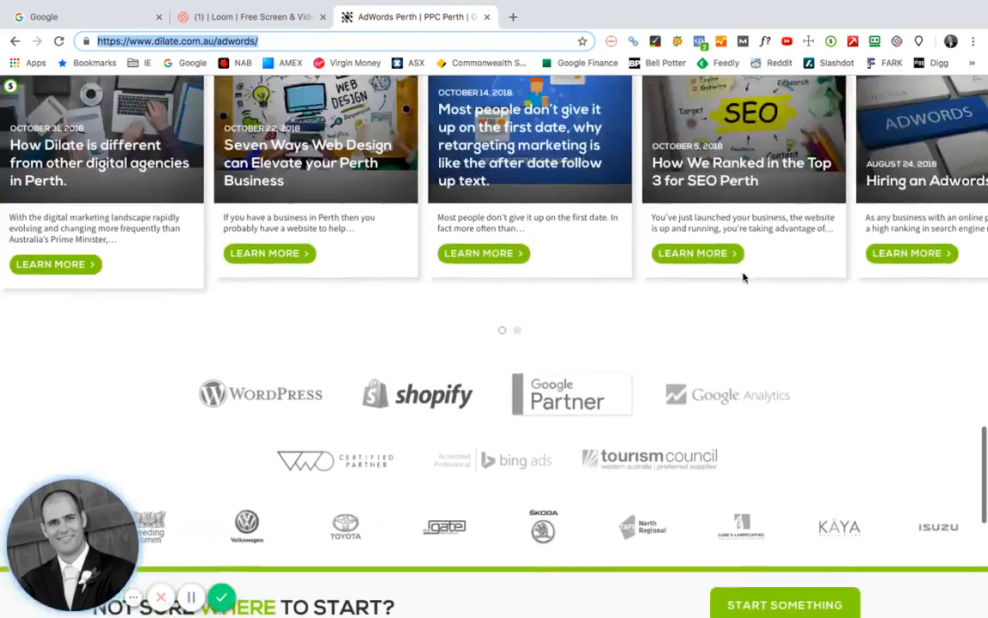
scroll(744, 277, up, 15)
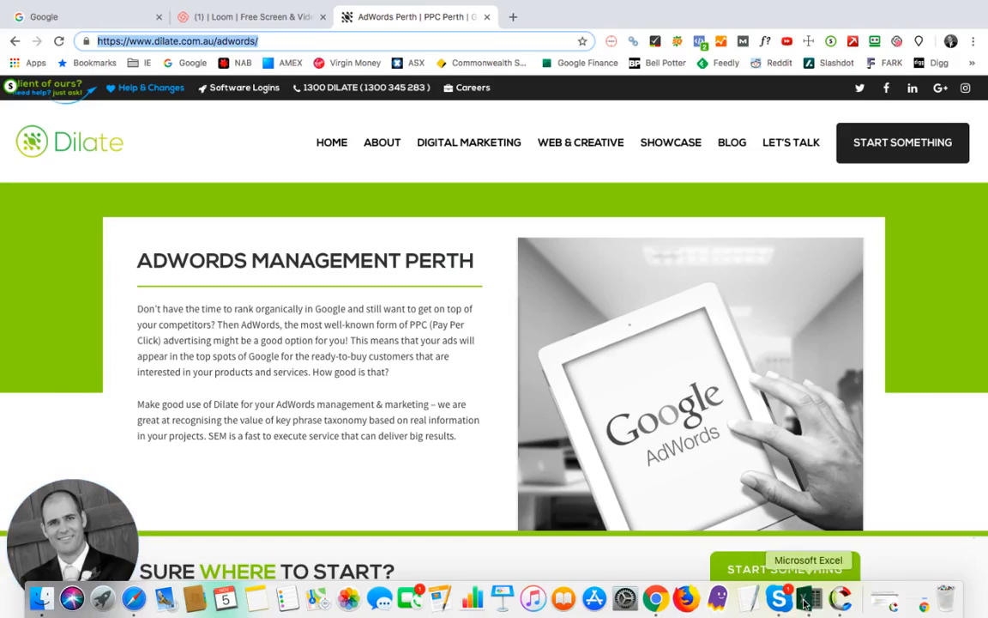
Step: Switch back to Excel and select cell D26 beside Keywords in Section Tags on the Roadmap (2) sheet
click(752, 601)
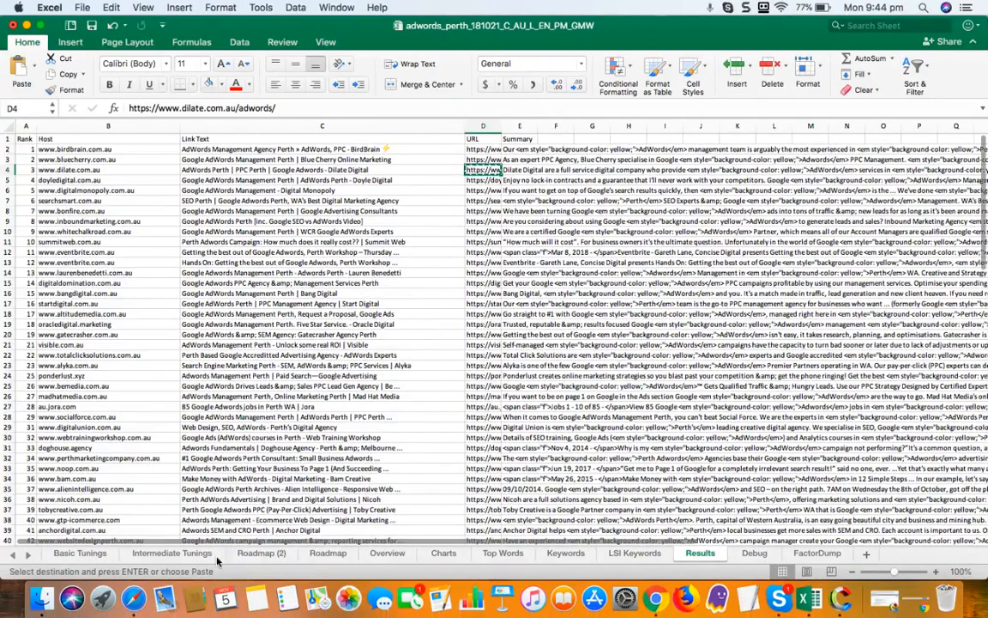
click(256, 554)
scroll(444, 338, down, 3)
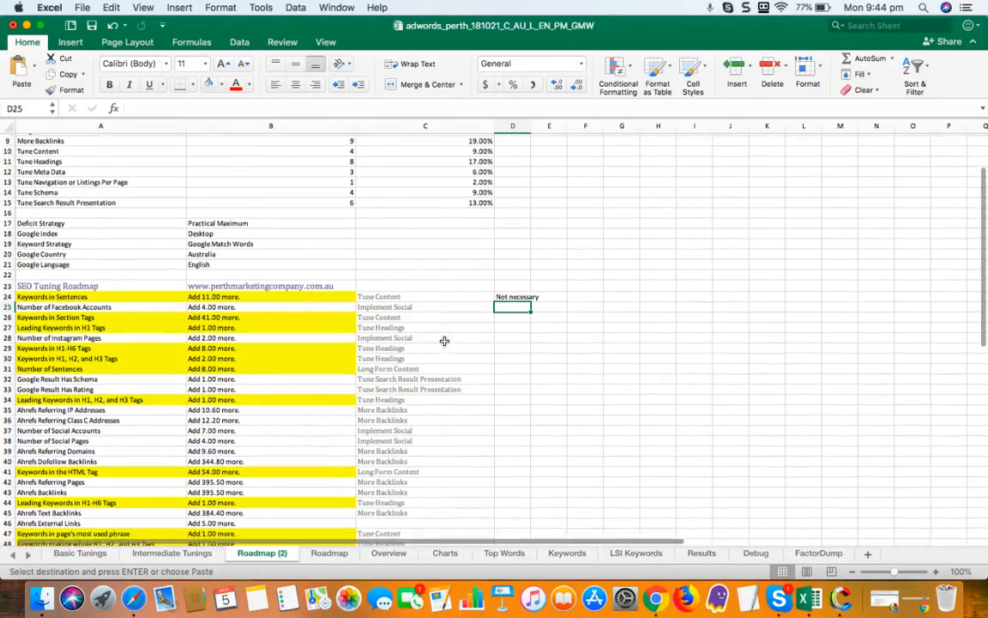
scroll(444, 340, up, 1)
scroll(443, 340, left, 1)
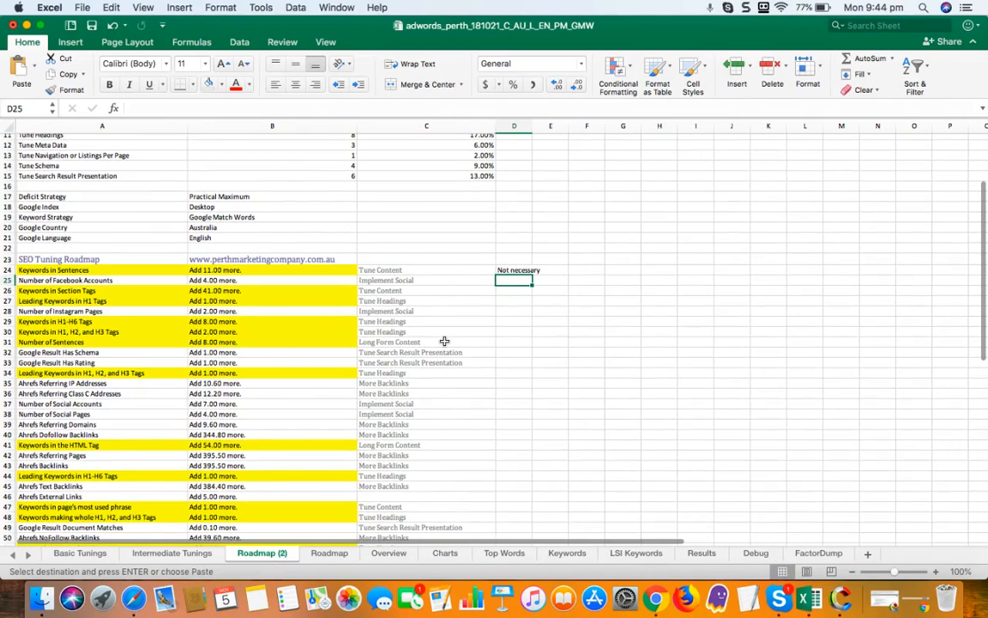
click(509, 290)
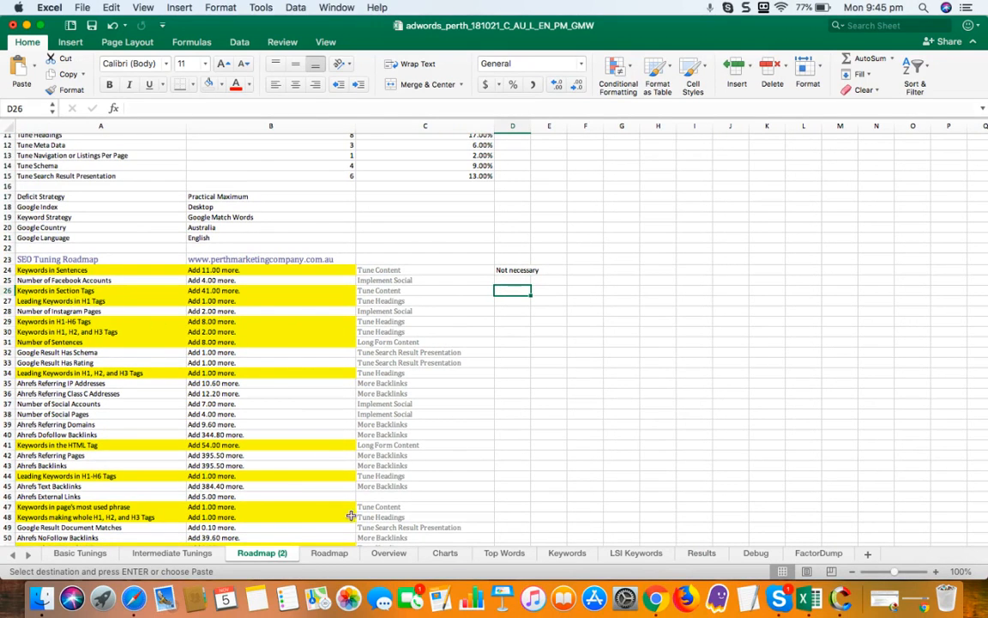
Step: Highlight row 28 on the Overview sheet and compare the Keywords in Section Tags counts across the top results and the tracked site
click(386, 553)
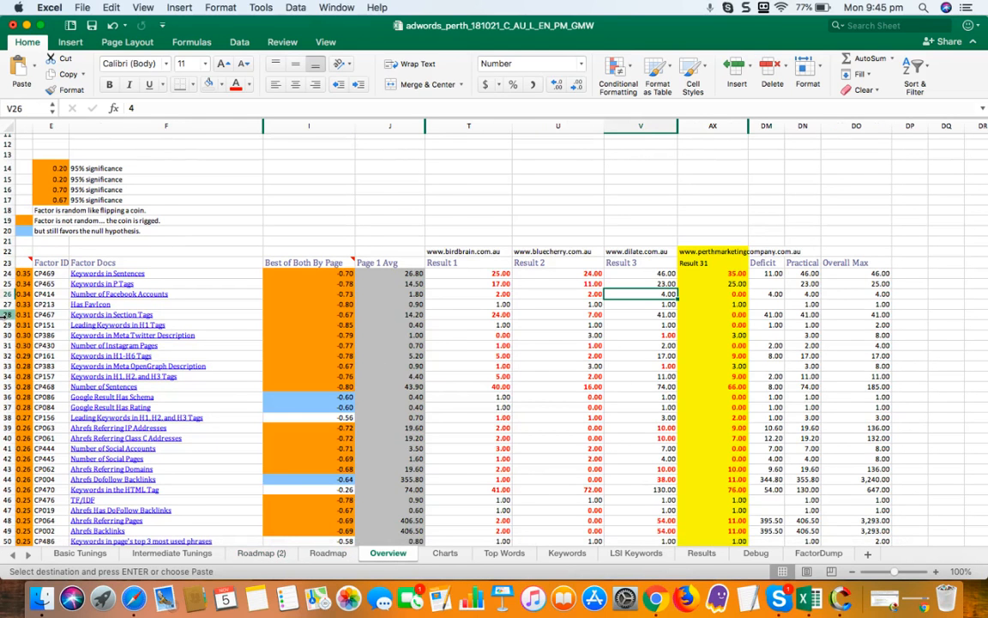
click(5, 316)
scroll(666, 378, right, 1)
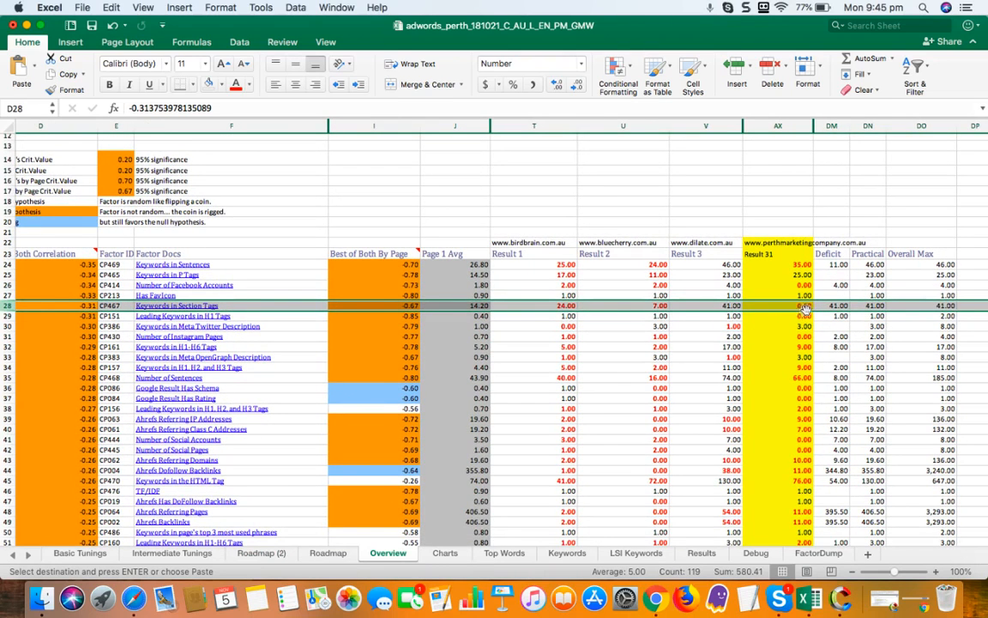
scroll(798, 317, right, 4)
scroll(798, 317, up, 1)
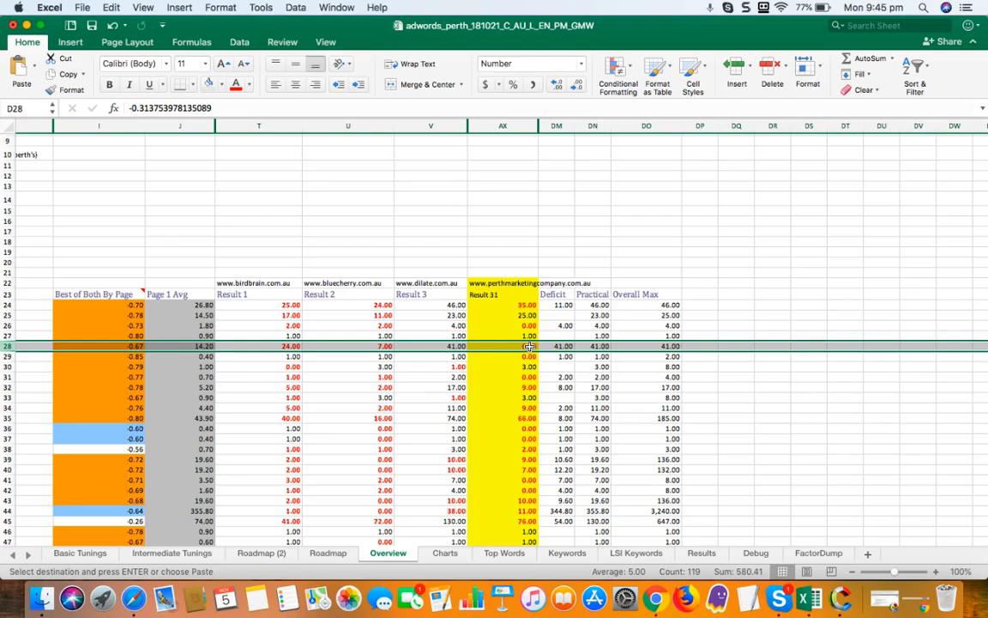
scroll(529, 346, left, 5)
scroll(529, 346, down, 1)
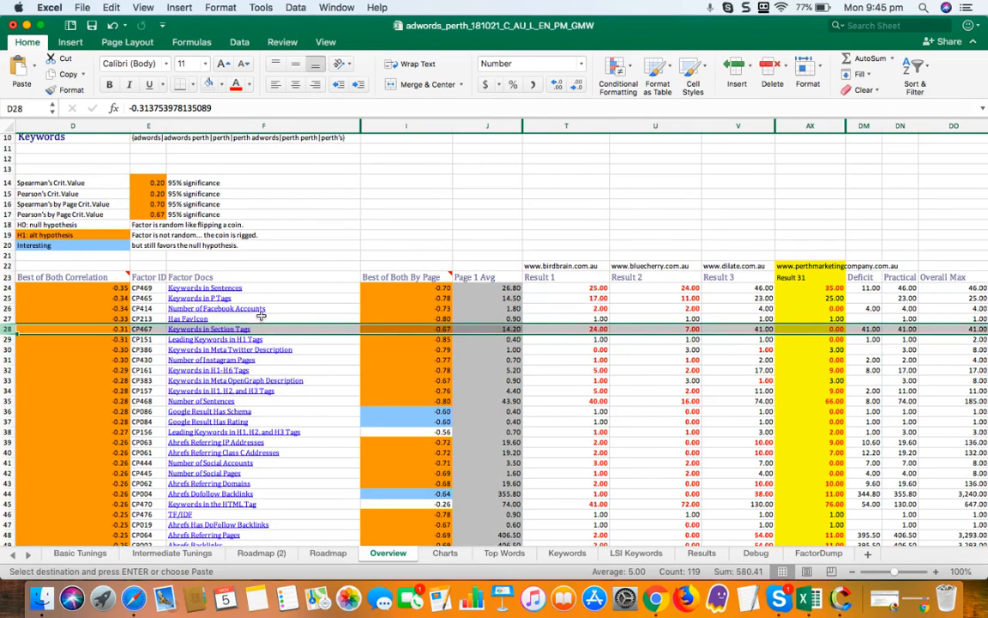
Step: Read the Keywords in Section Tags factor documentation and its linked W3Schools section tag example, then return to the Overview sheet
click(215, 329)
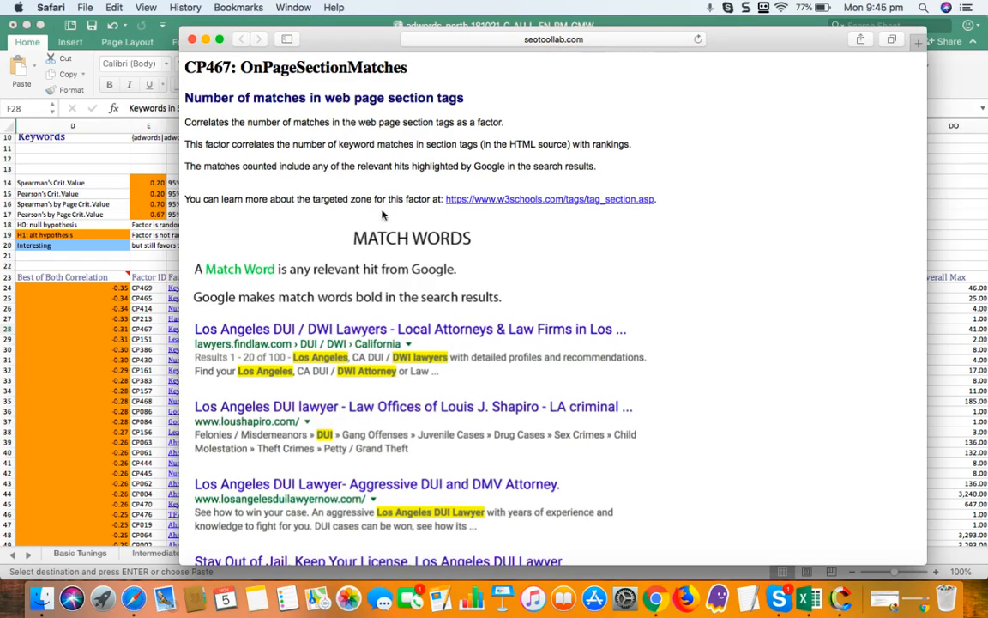
click(587, 205)
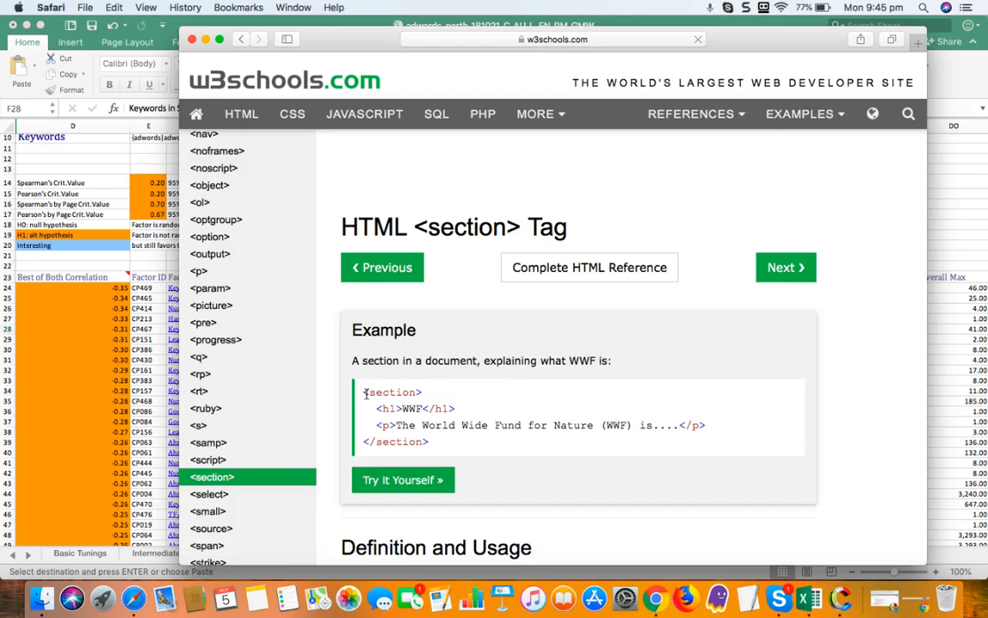
drag(417, 392, 364, 392)
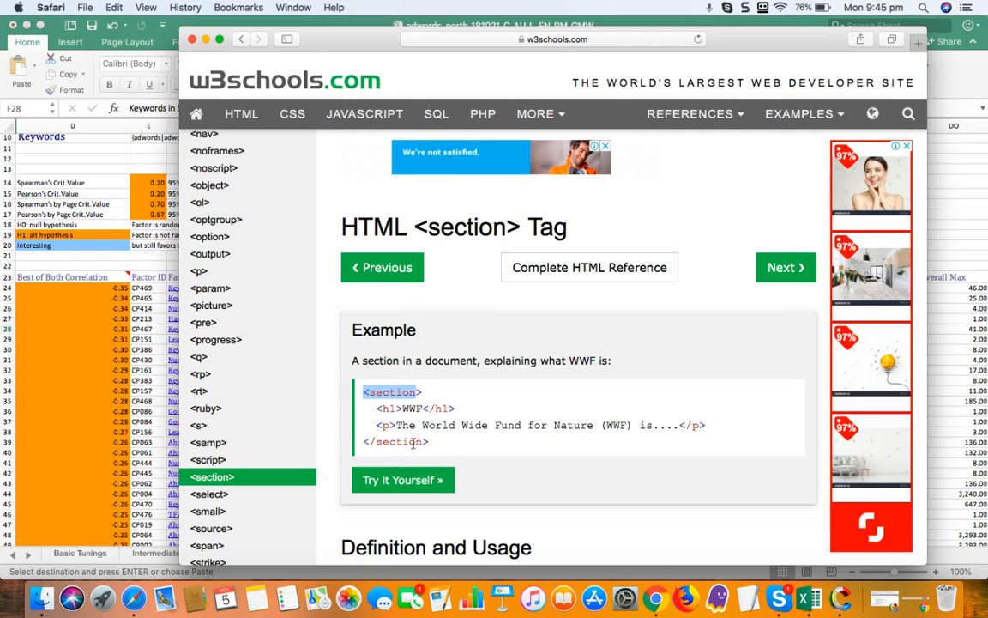
click(133, 304)
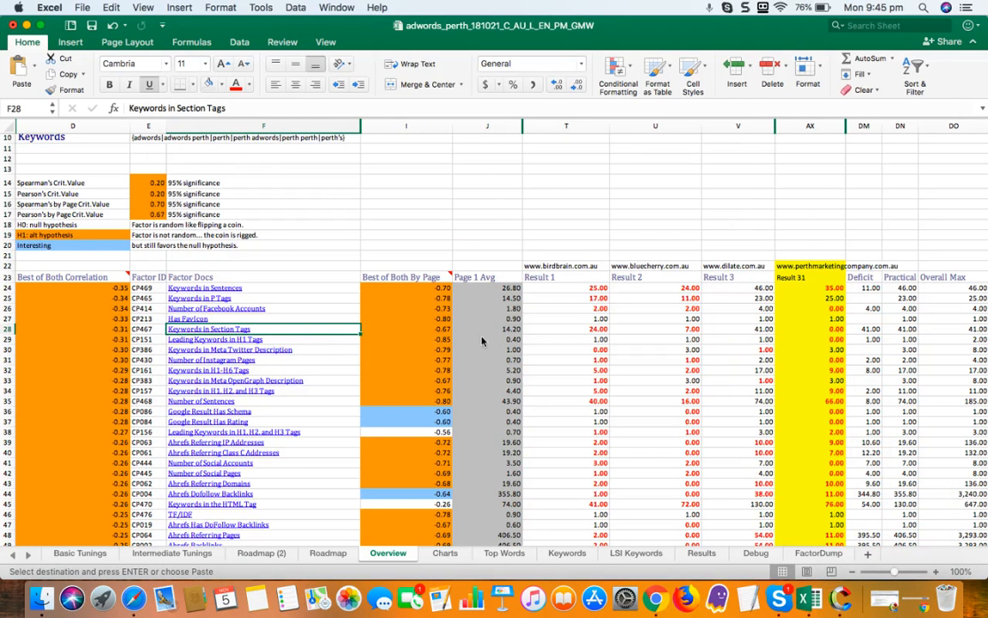
Step: Recheck the section tag keyword counts of the top three results against the tracked site on the Overview sheet
scroll(661, 365, right, 3)
scroll(662, 366, down, 1)
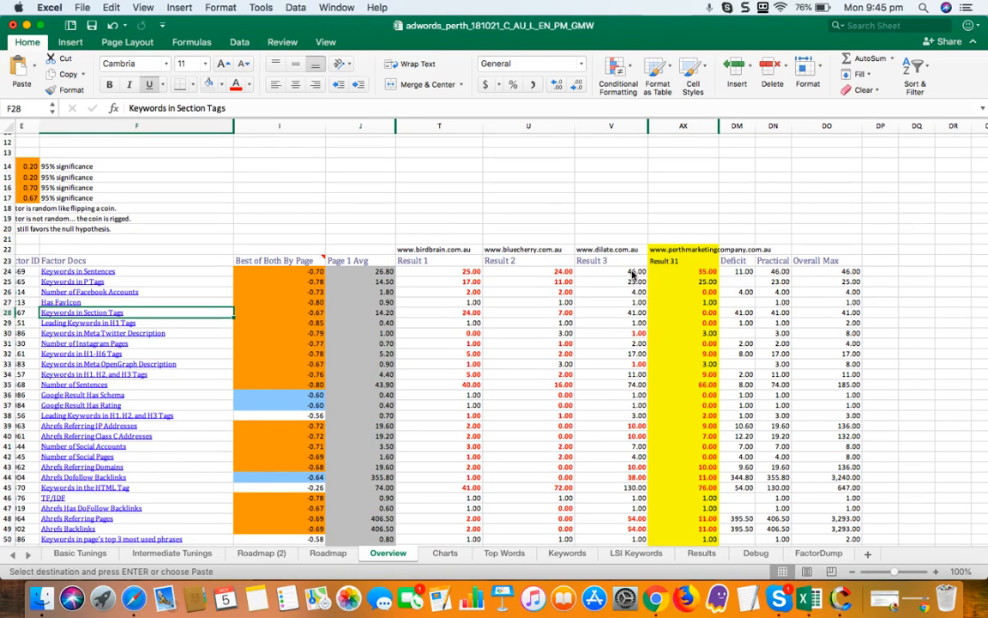
scroll(683, 334, left, 3)
scroll(682, 334, down, 1)
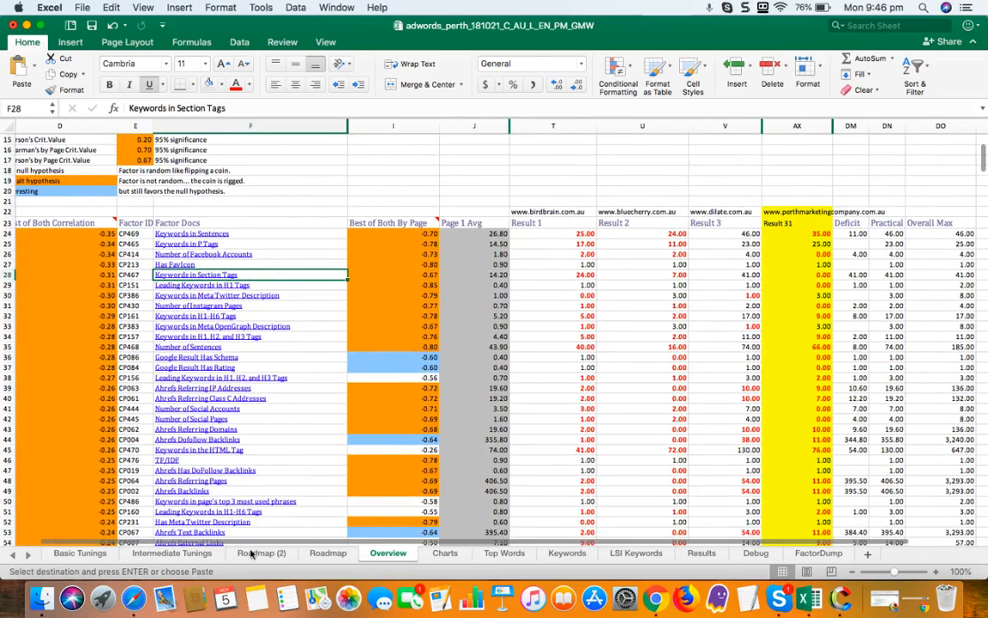
Step: Return to the Roadmap (2) sheet and enter "A" in cell D27 beside Leading Keywords in H1 Tags
click(251, 554)
scroll(393, 283, down, 3)
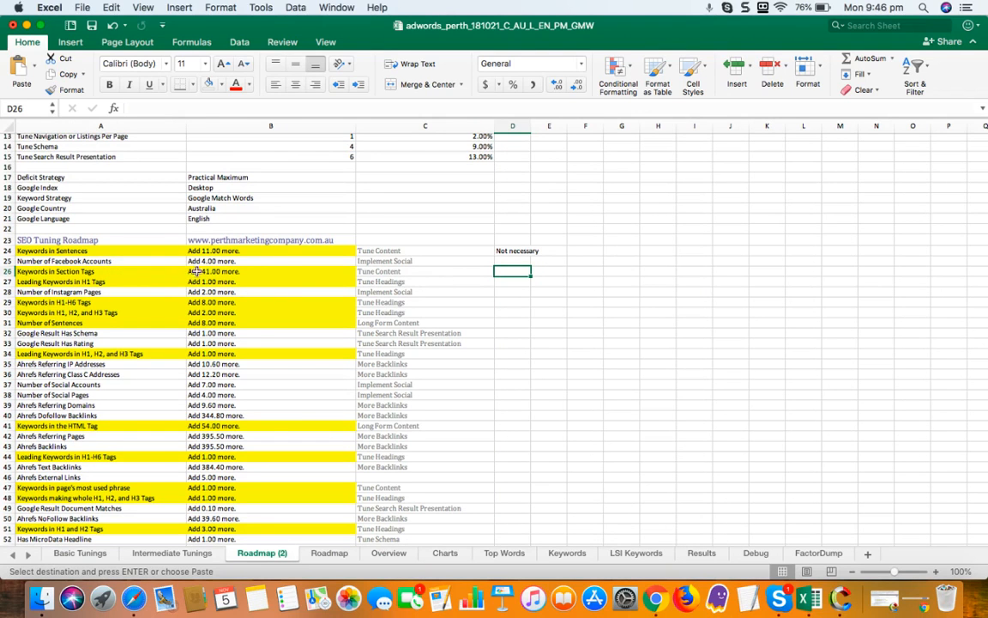
scroll(195, 272, up, 1)
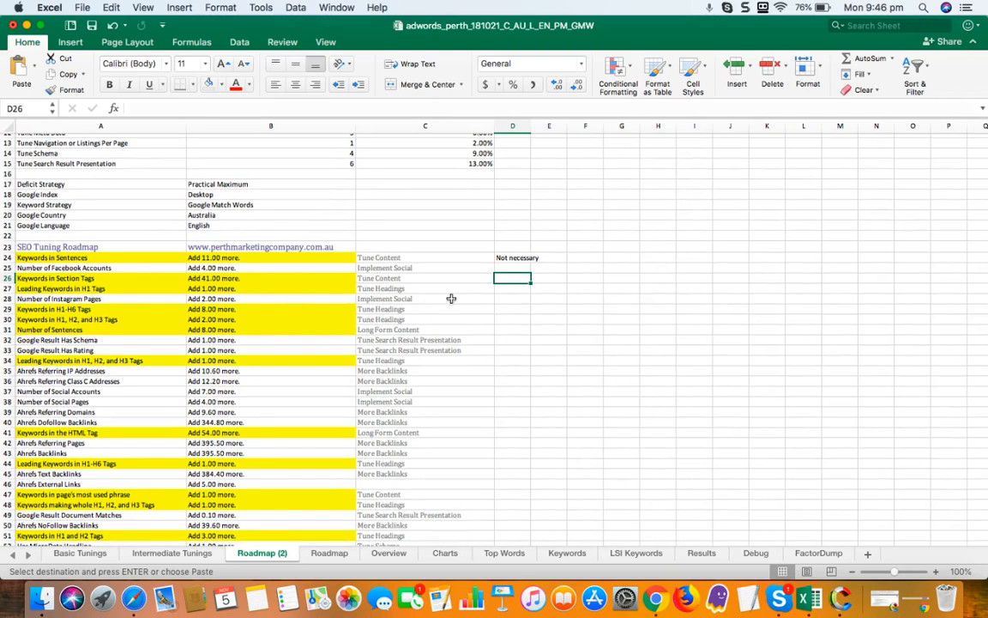
click(507, 289)
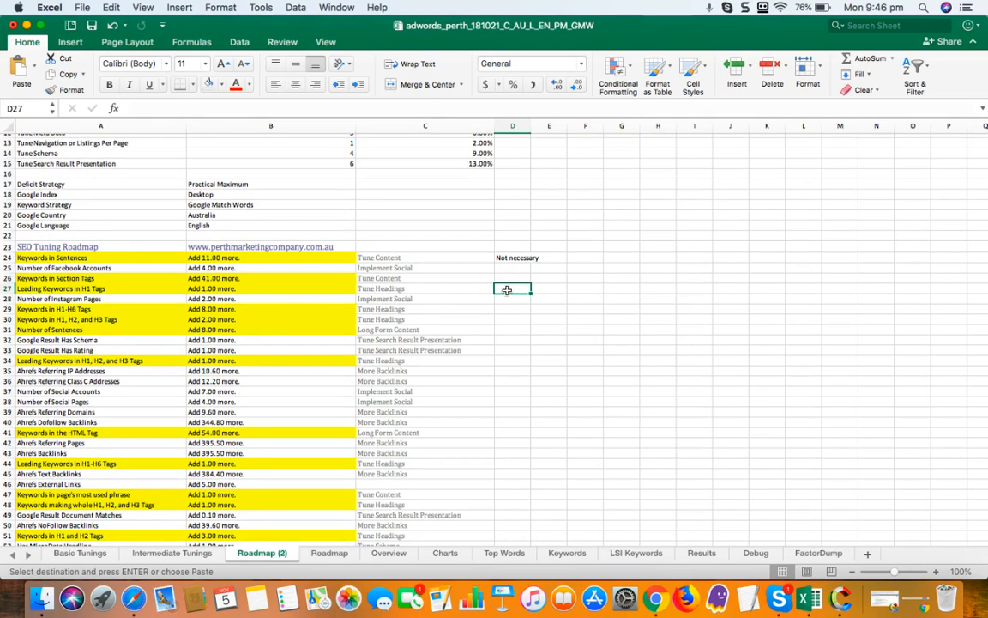
text(A)
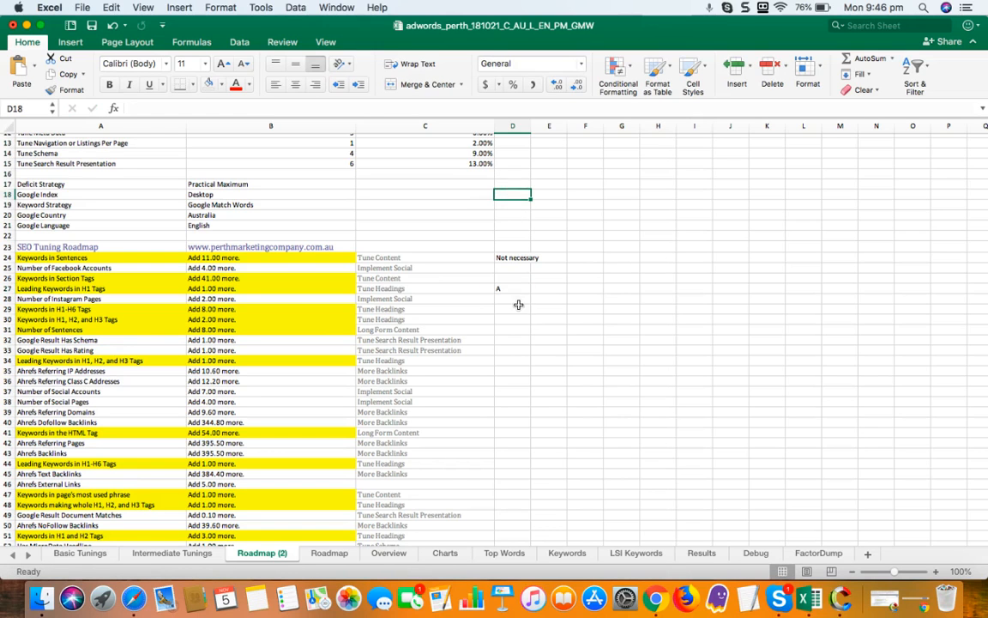
Step: Review the Match Words list and the roadmap rows for Leading Keywords in H1 Tags and Keywords in H1-H6 Tags
scroll(518, 291, up, 6)
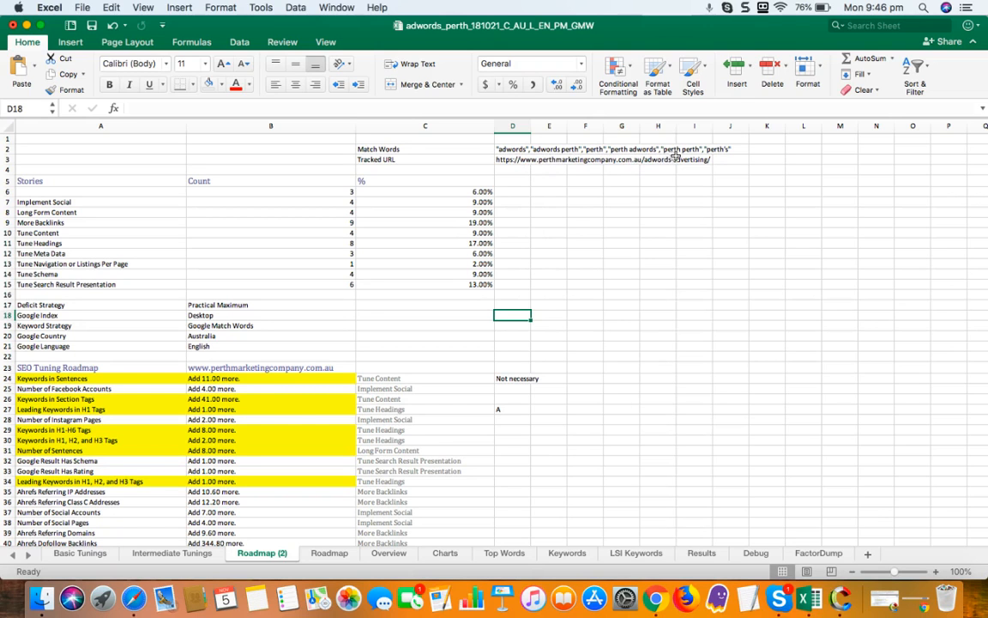
scroll(507, 437, down, 4)
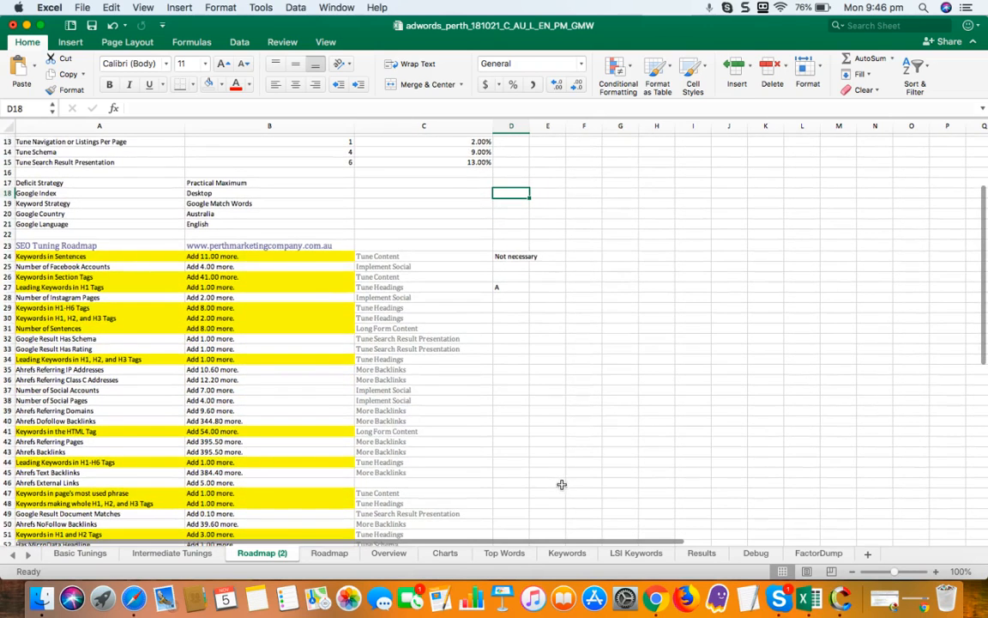
click(93, 288)
click(86, 298)
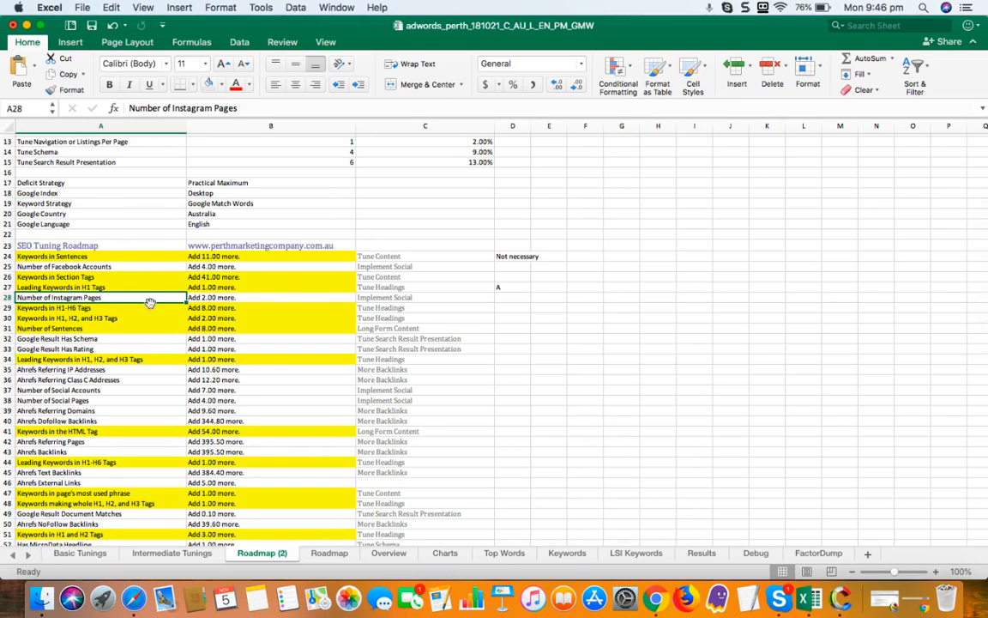
scroll(491, 319, down, 4)
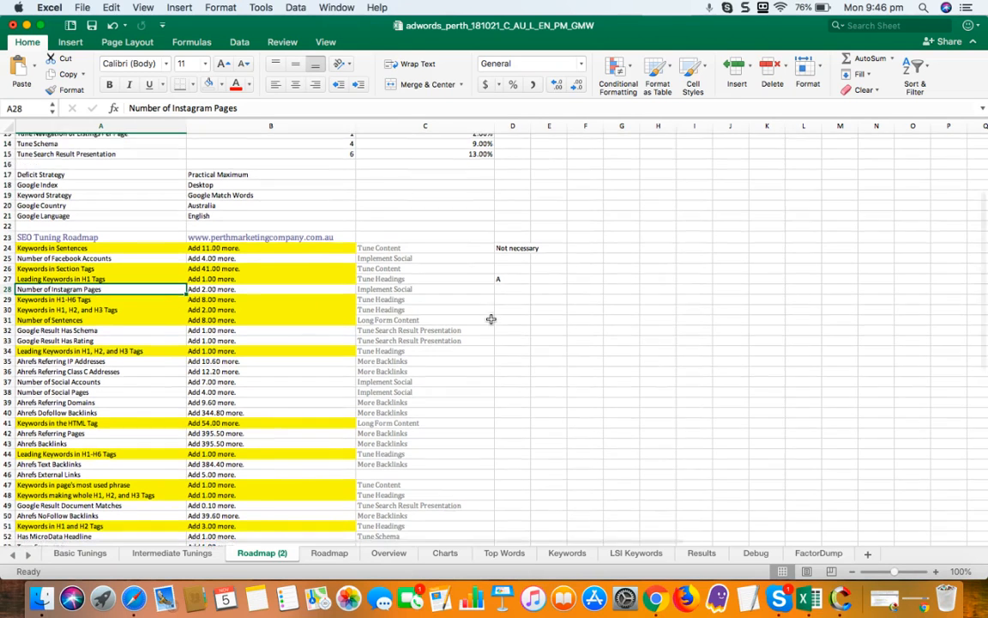
click(91, 269)
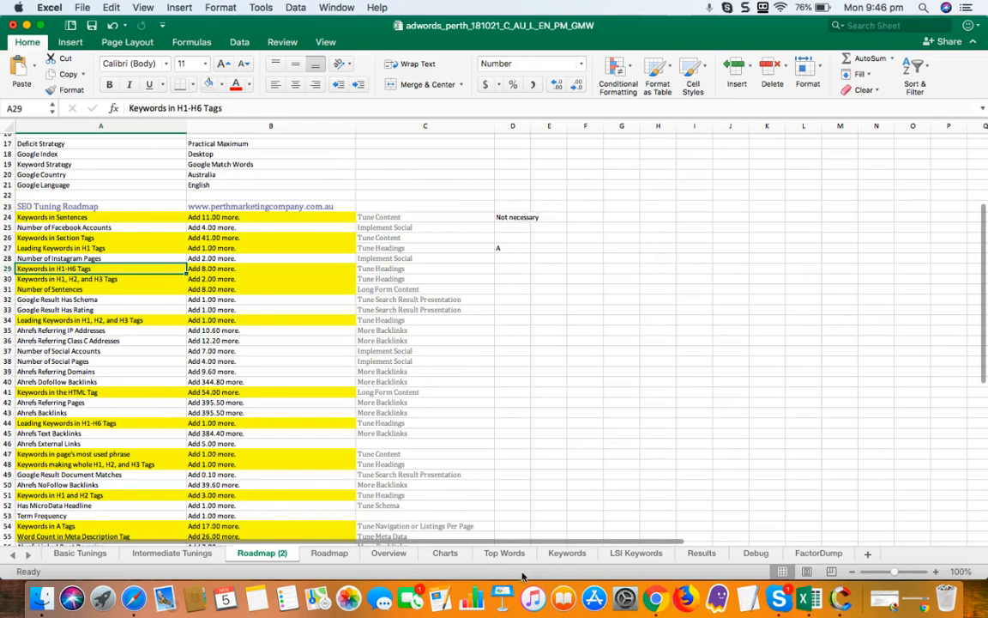
Step: Copy the Tracked URL from cell D3 and open that page in a new Chrome tab
click(657, 600)
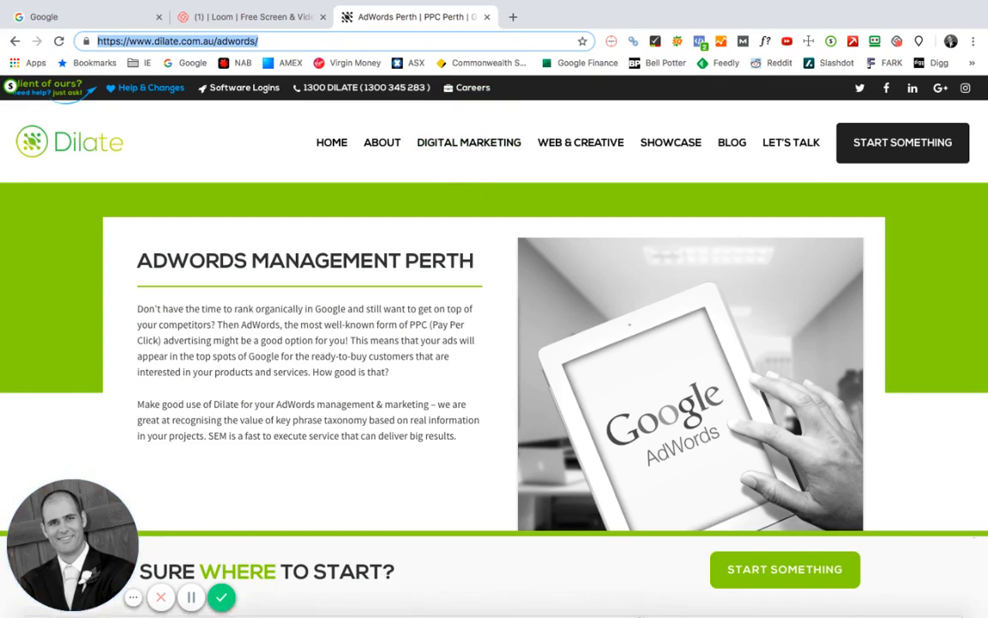
click(793, 598)
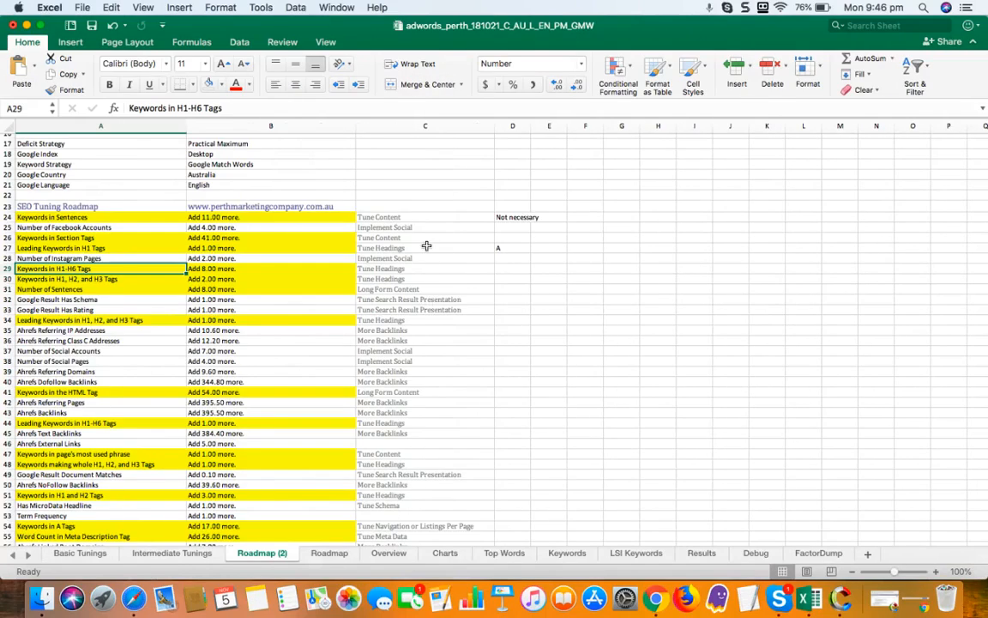
scroll(426, 245, up, 5)
click(508, 161)
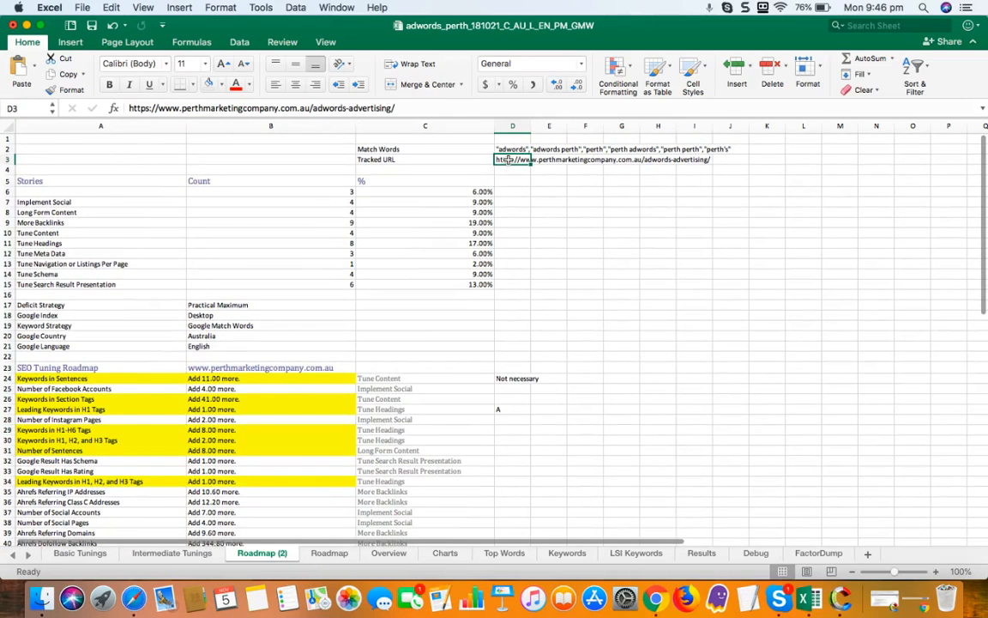
key(super+c)
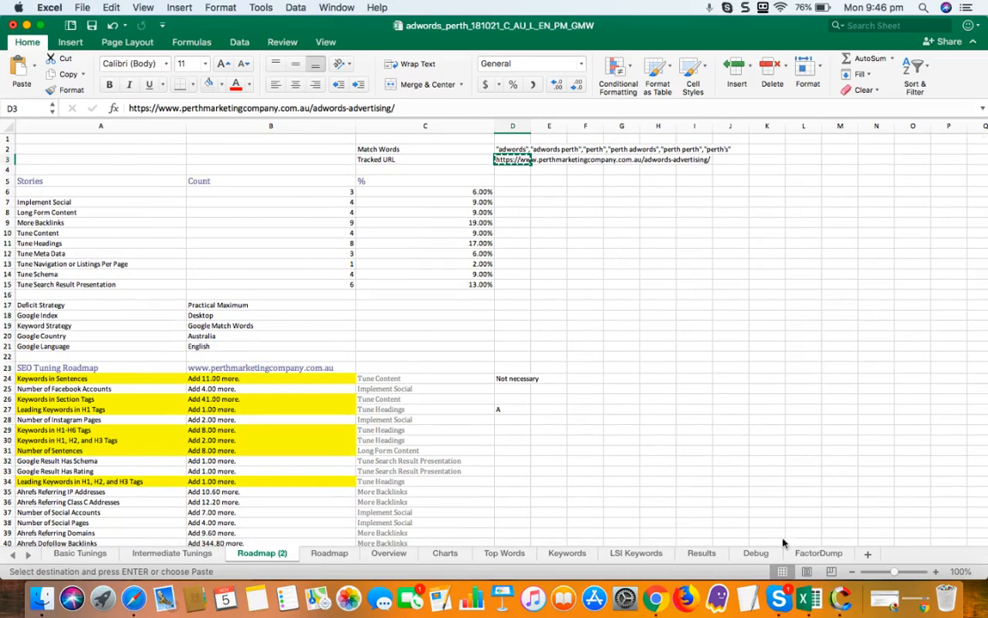
click(654, 598)
click(512, 17)
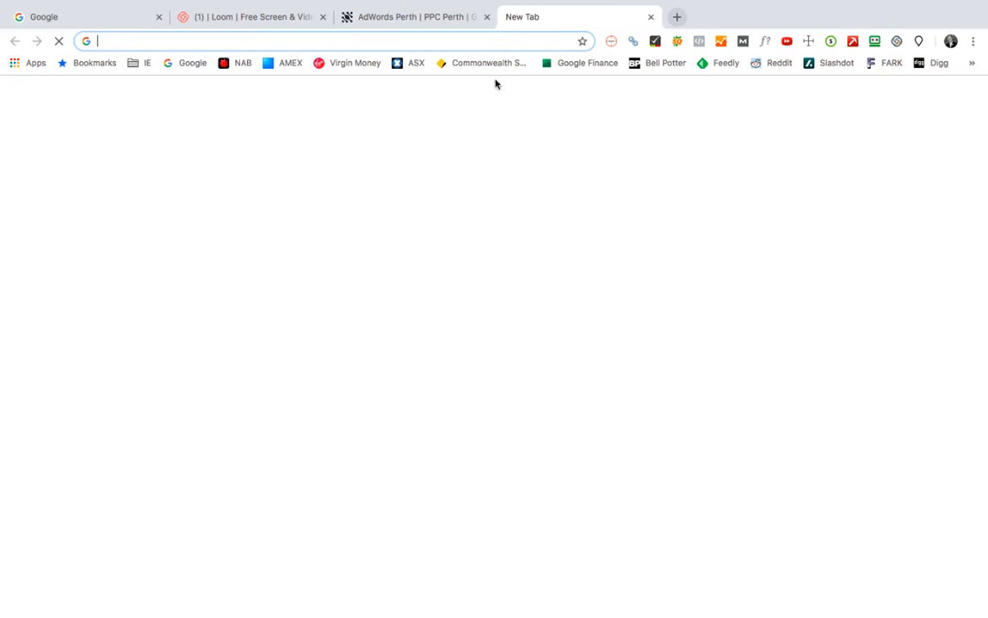
key(super+v)
key(Return)
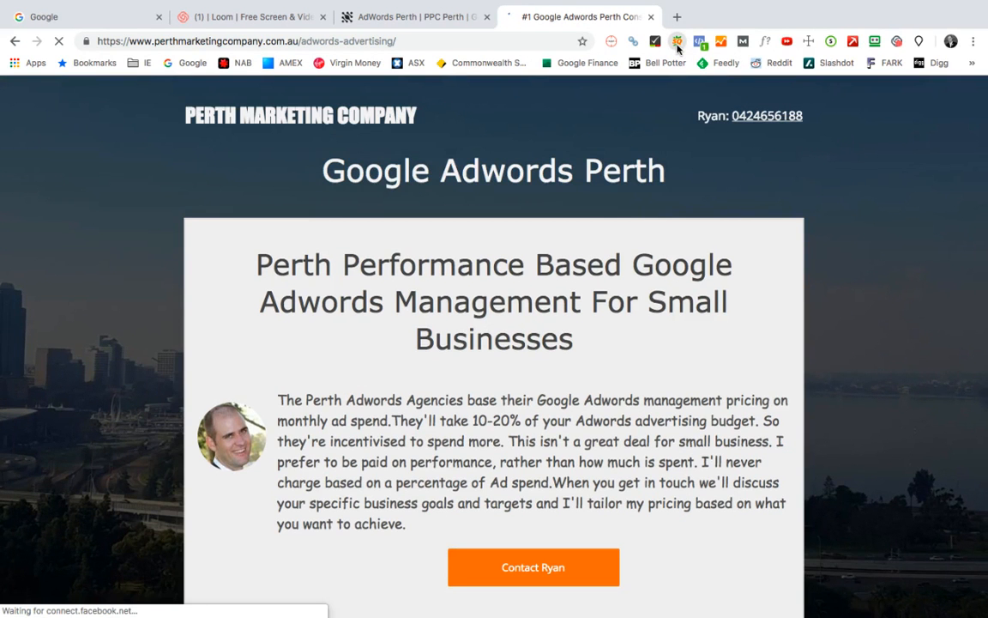
Step: Run the SEOquake diagnosis on the tracked page and expand its full list of headings
click(677, 43)
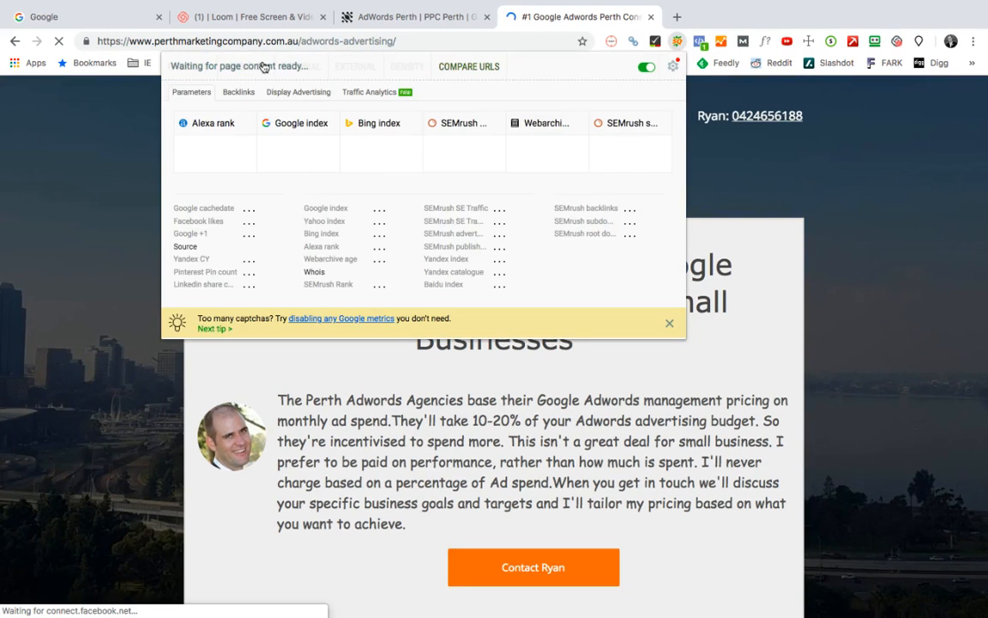
click(190, 67)
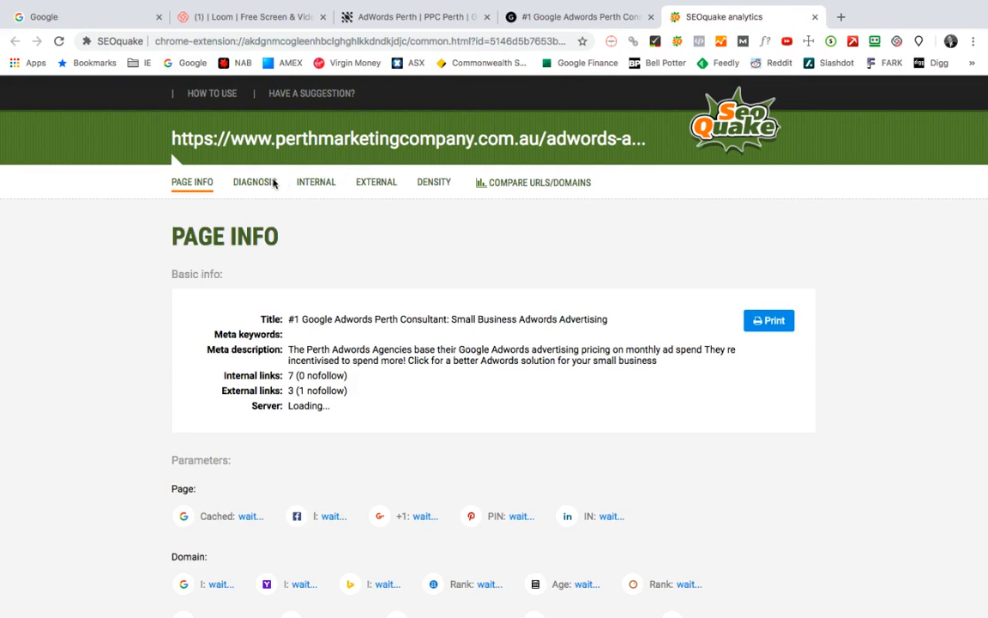
click(255, 182)
scroll(411, 350, down, 5)
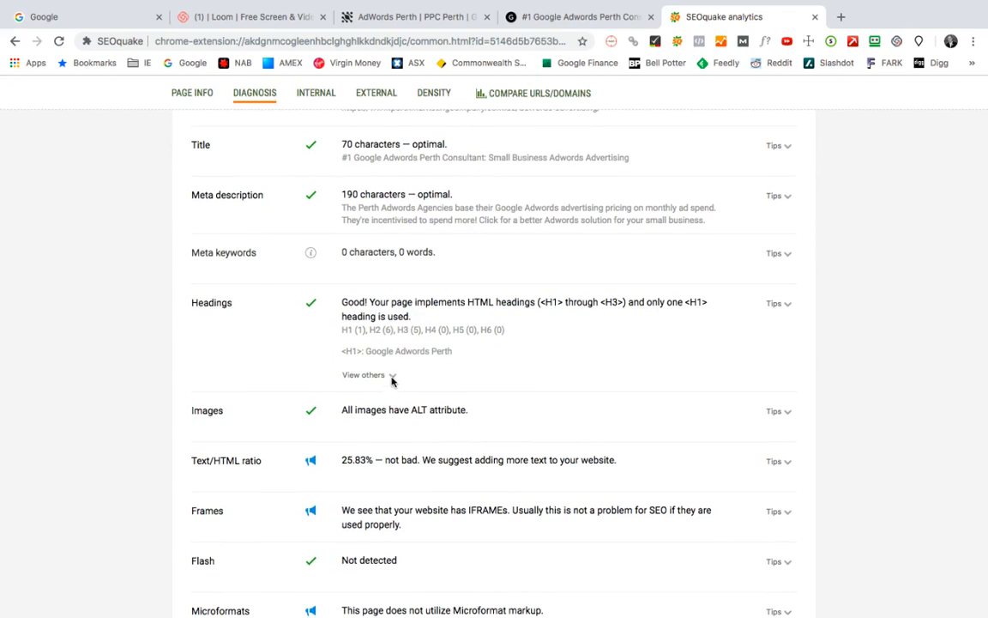
click(392, 375)
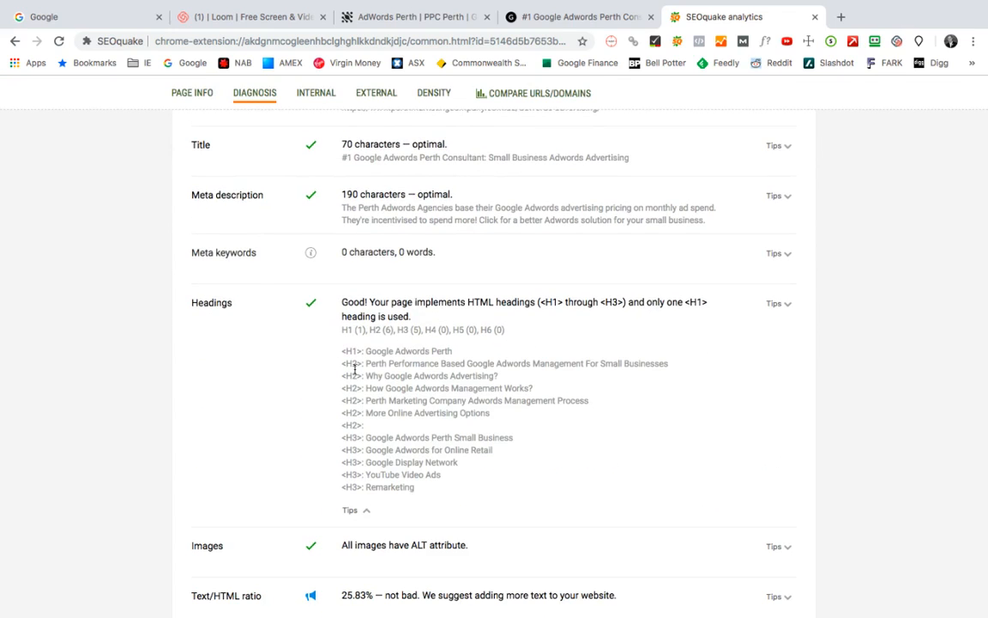
Step: Copy the page's complete H1 to H3 heading list into Excel on Roadmap (2), starting at cell H27
drag(340, 351, 399, 432)
click(380, 432)
drag(418, 489, 343, 354)
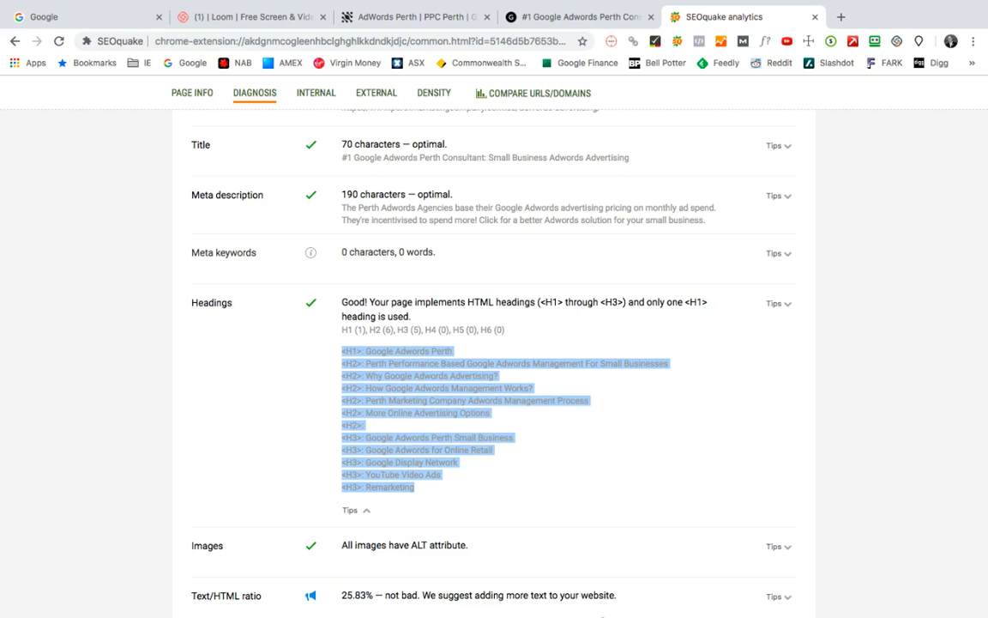
mouse_move(625, 605)
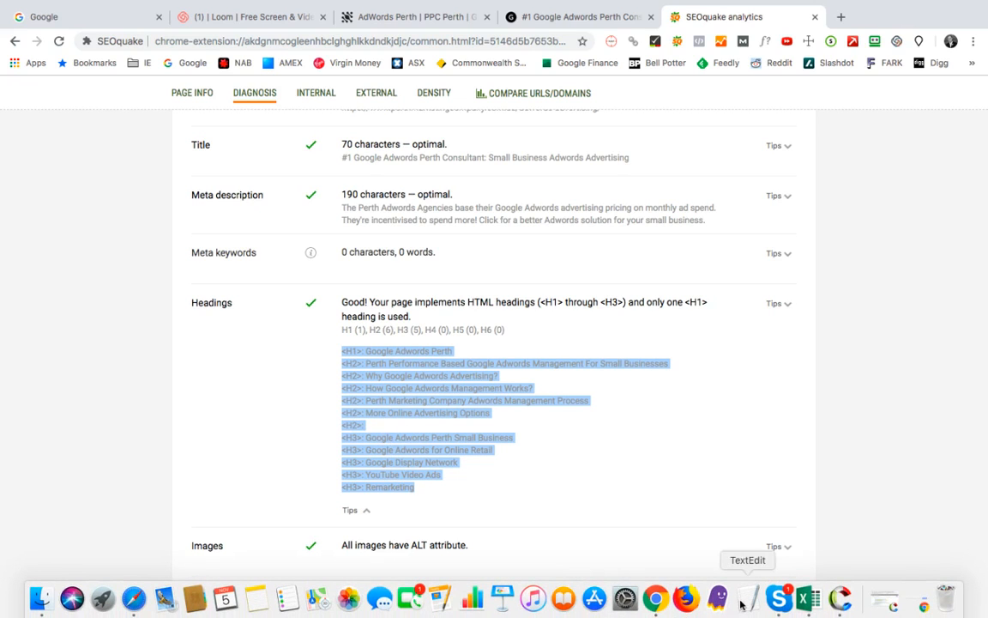
click(808, 599)
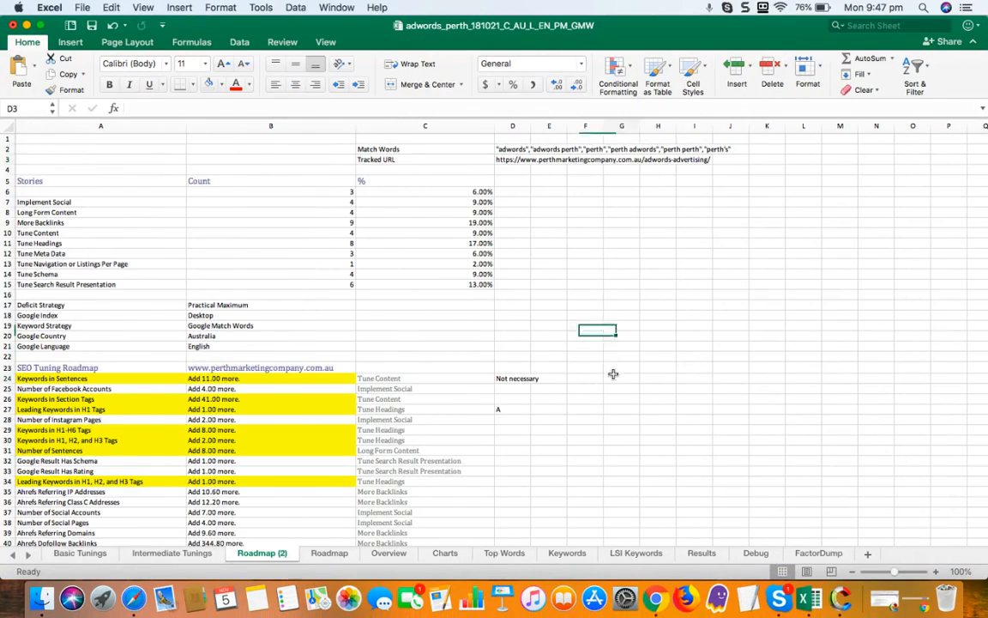
click(613, 374)
scroll(604, 360, down, 6)
scroll(605, 360, right, 2)
click(594, 226)
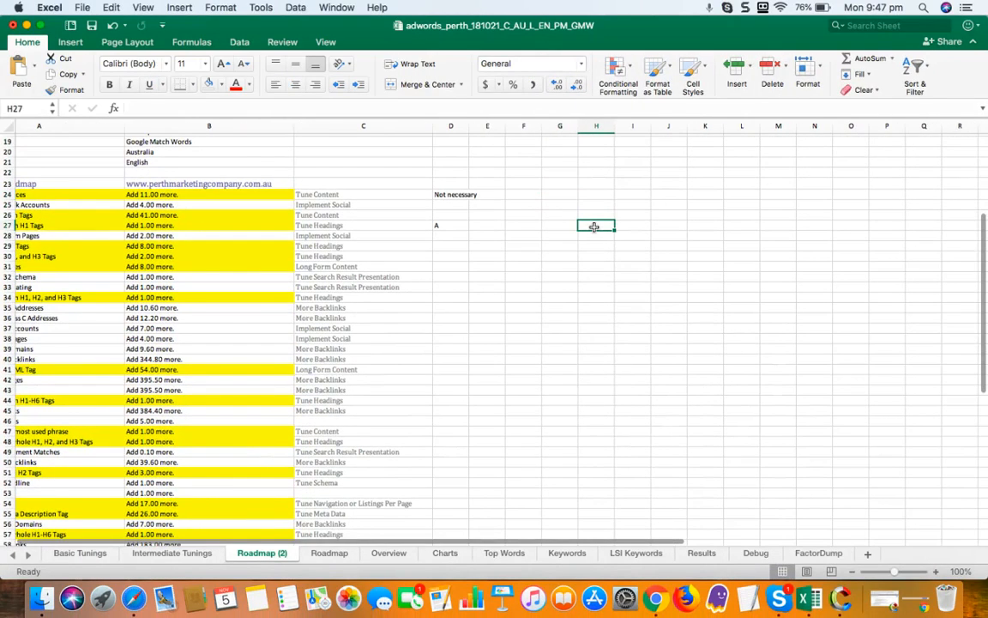
key(super+v)
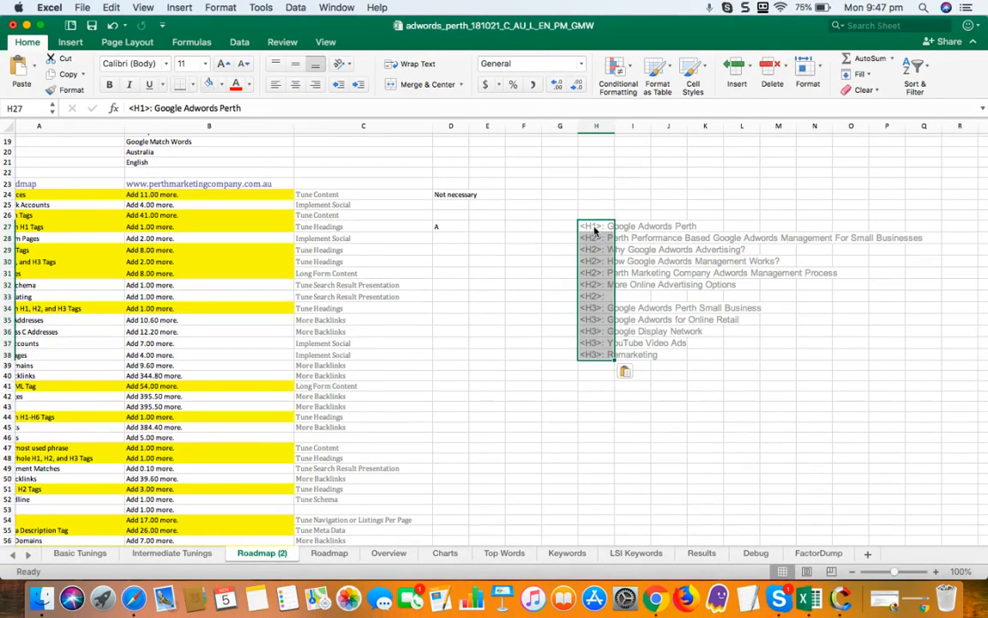
Step: Compare the pasted headings with the Match Words and the heading keyword deficits on the Roadmap (2) sheet
click(535, 271)
scroll(536, 271, up, 1)
scroll(536, 272, left, 1)
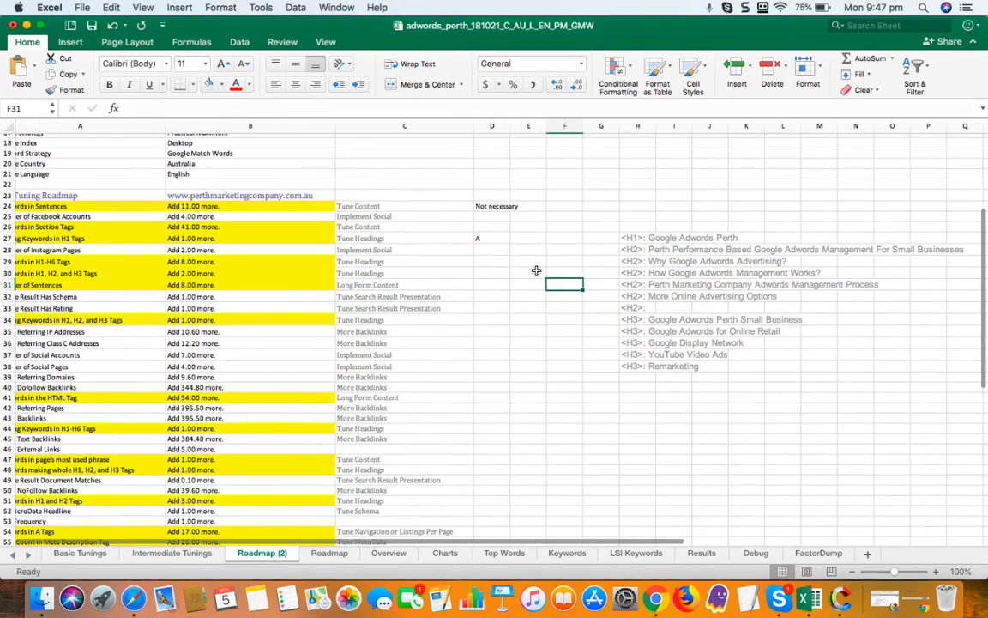
scroll(536, 271, up, 2)
scroll(536, 271, left, 1)
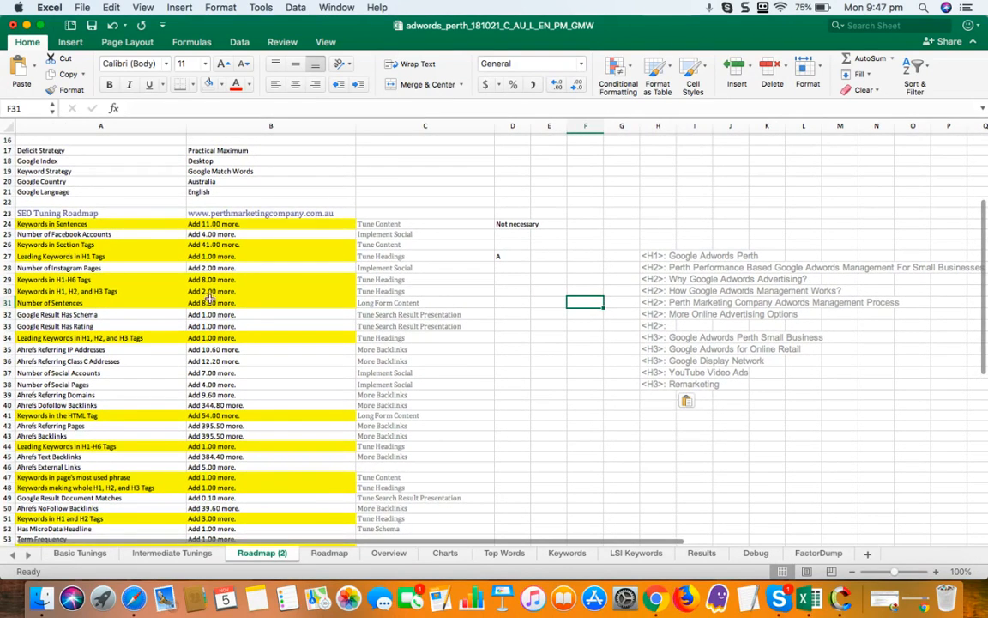
scroll(756, 323, up, 3)
scroll(756, 323, right, 3)
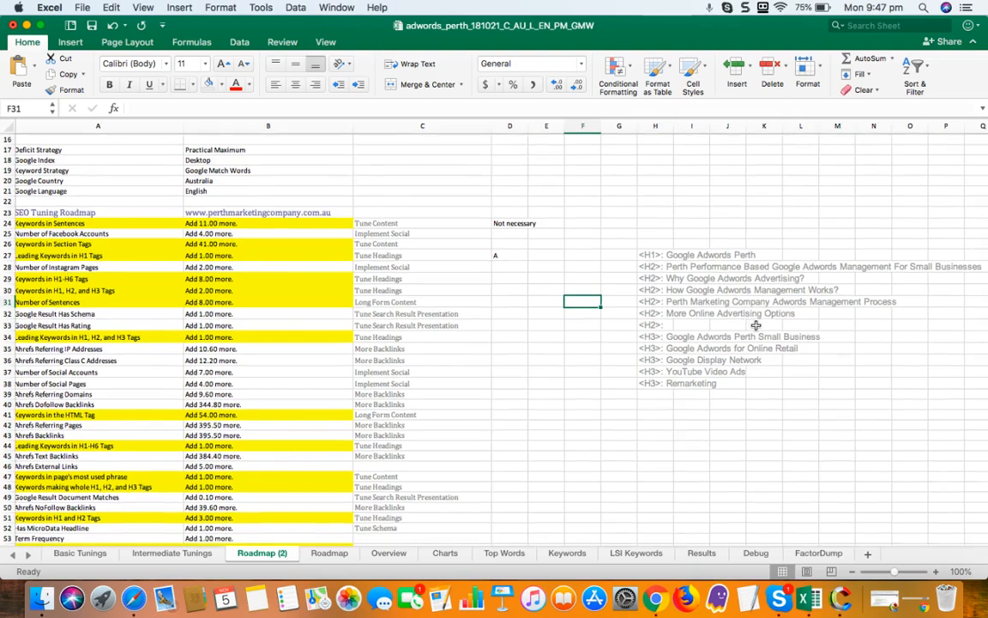
scroll(756, 325, up, 1)
scroll(756, 325, right, 1)
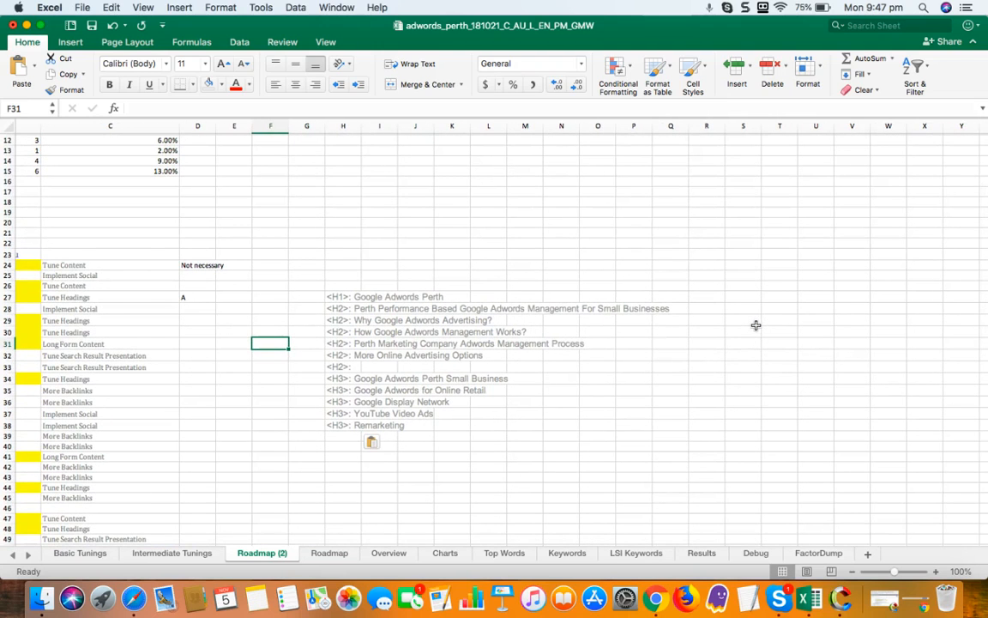
scroll(611, 304, up, 5)
scroll(611, 304, left, 2)
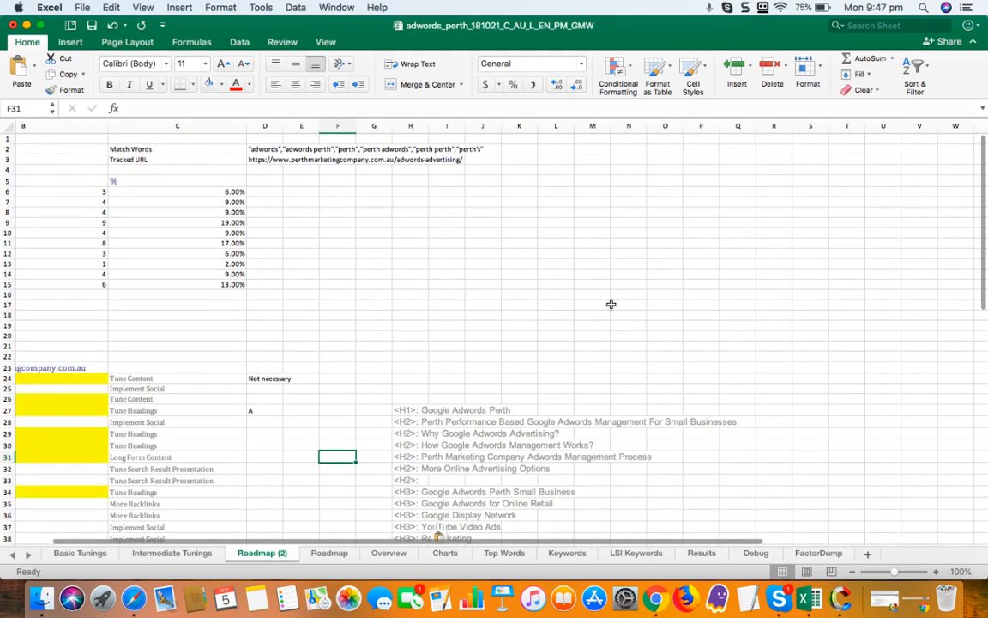
scroll(611, 304, down, 3)
scroll(611, 304, right, 1)
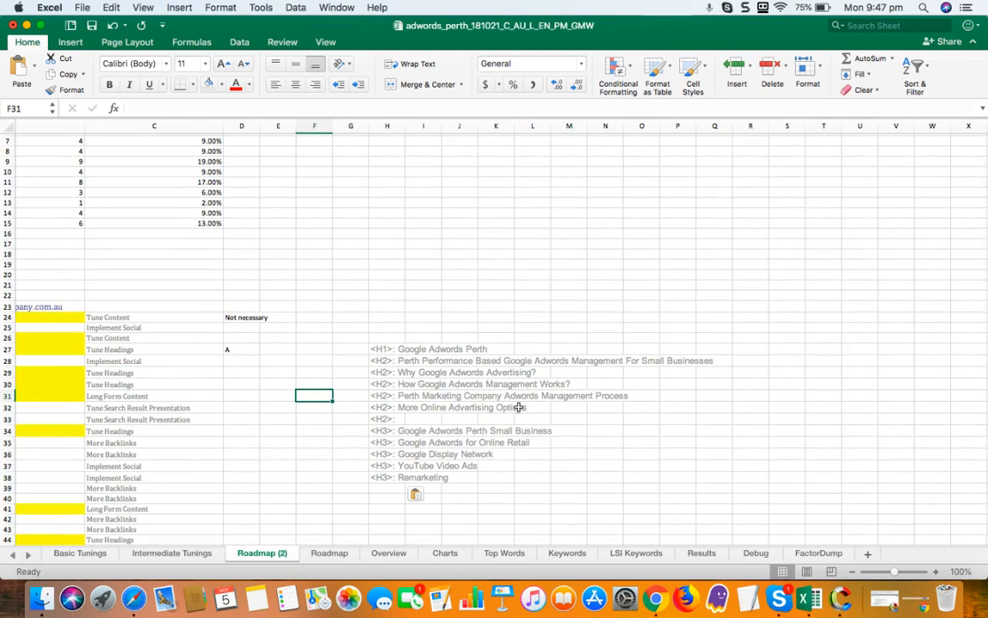
Step: Change the H2 heading in cell H32 to "More Adwords Online Advertising Options"
click(424, 408)
scroll(414, 411, up, 3)
scroll(414, 411, left, 1)
scroll(414, 411, down, 1)
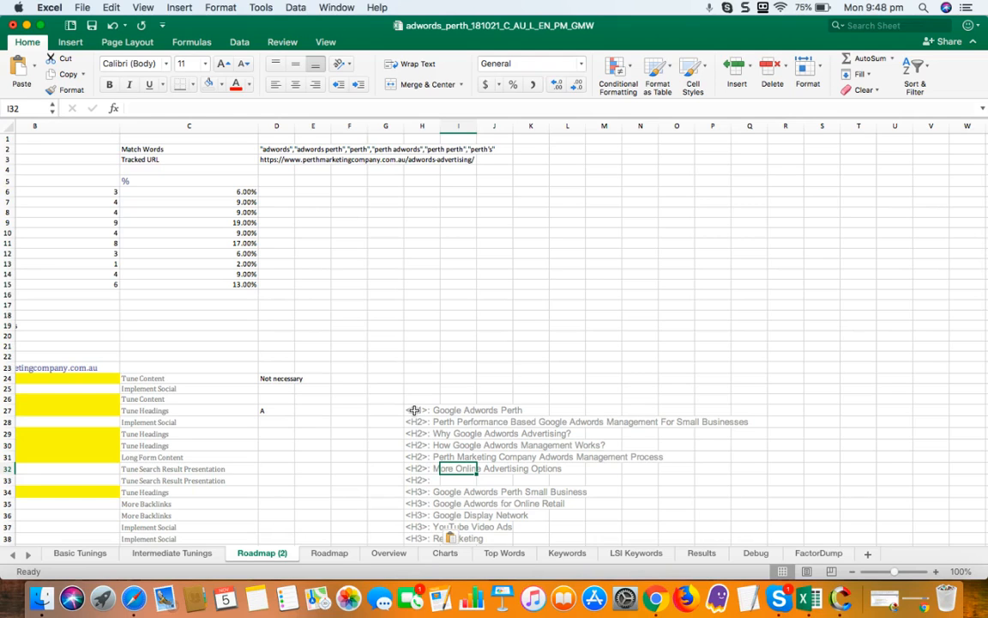
click(420, 470)
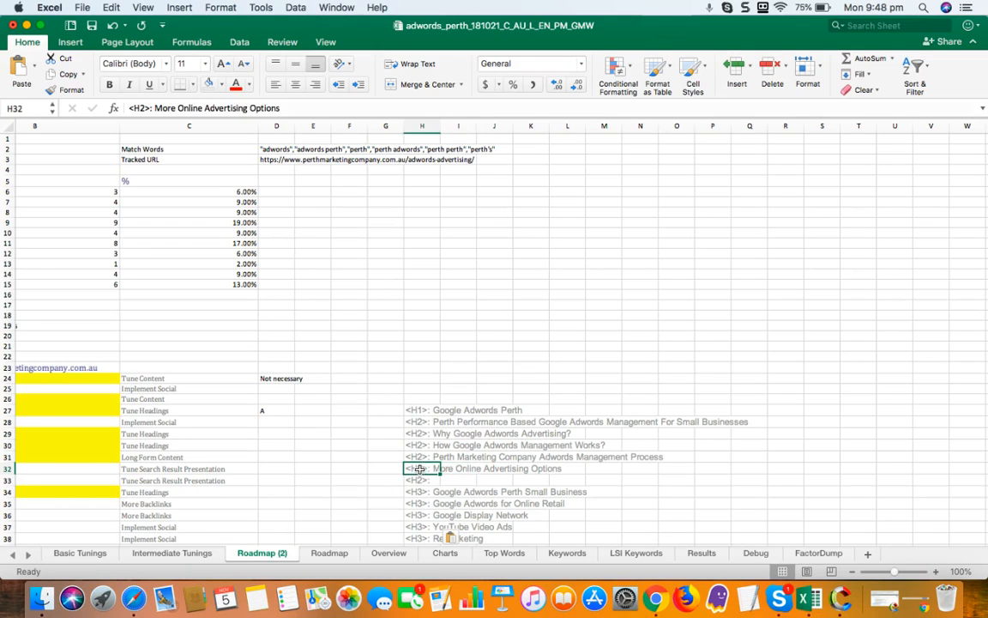
click(175, 108)
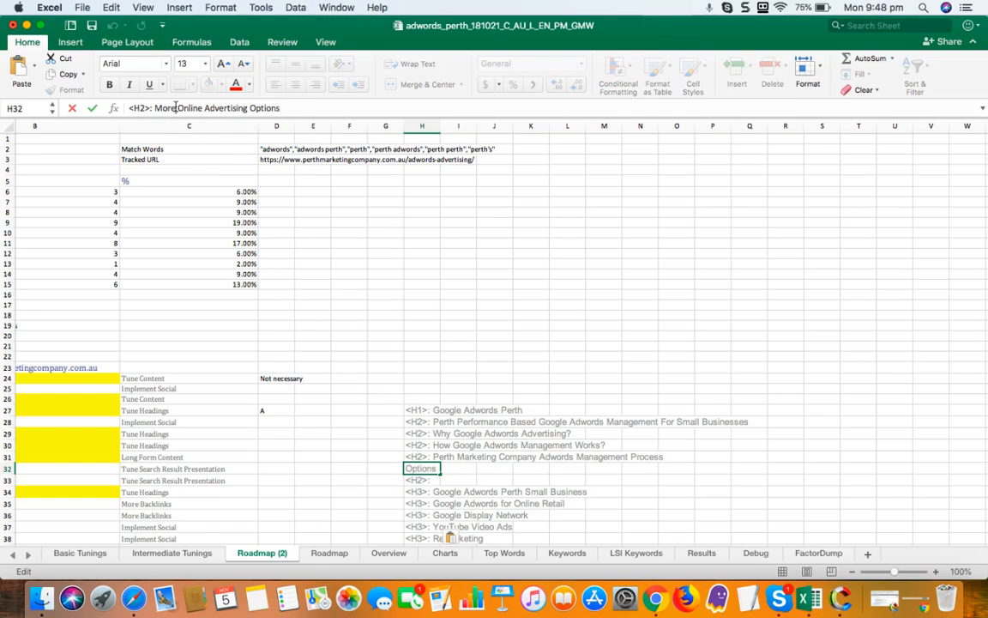
text(Adwords )
text(s)
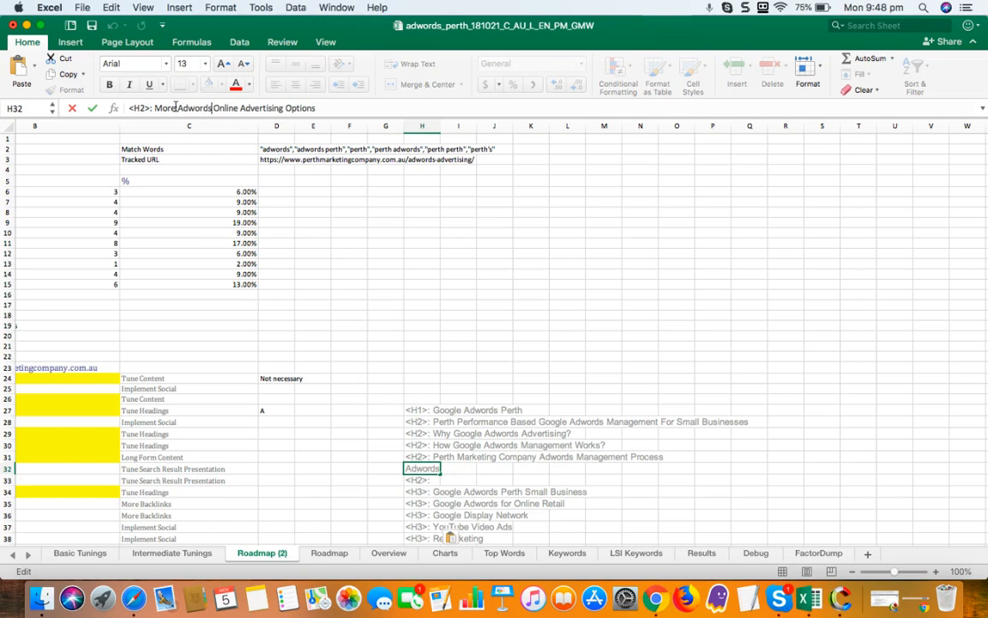
key(Return)
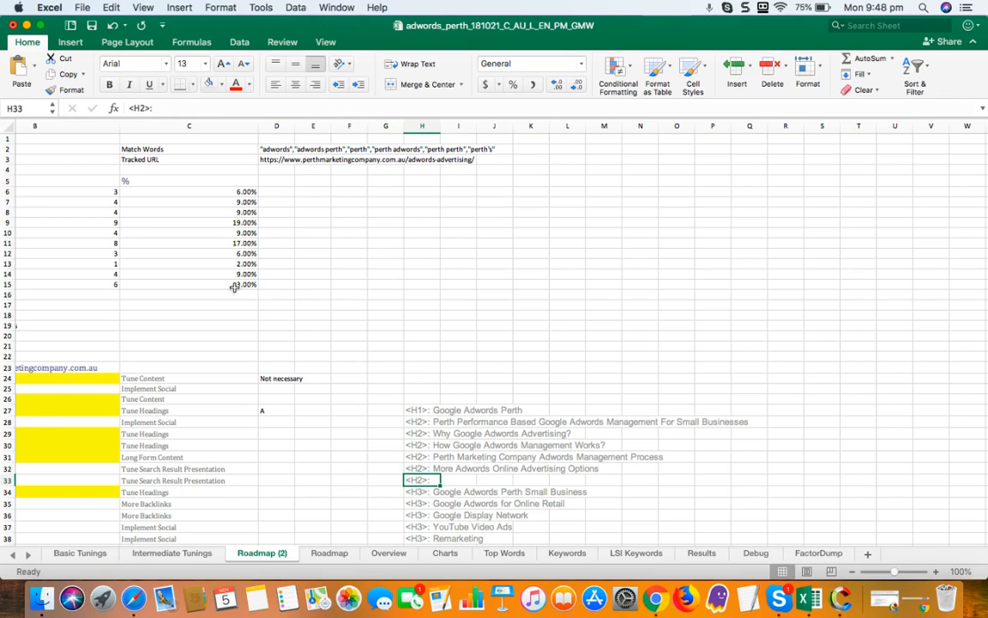
Step: Change the H3 heading in cell H36 to "Google Adwords Display Network"
scroll(455, 439, down, 4)
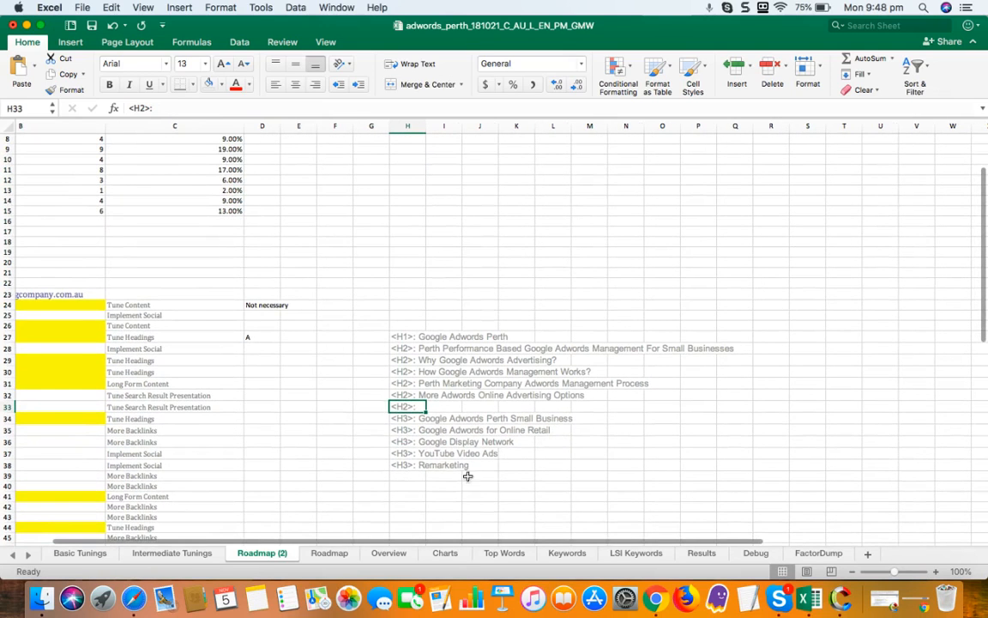
click(407, 441)
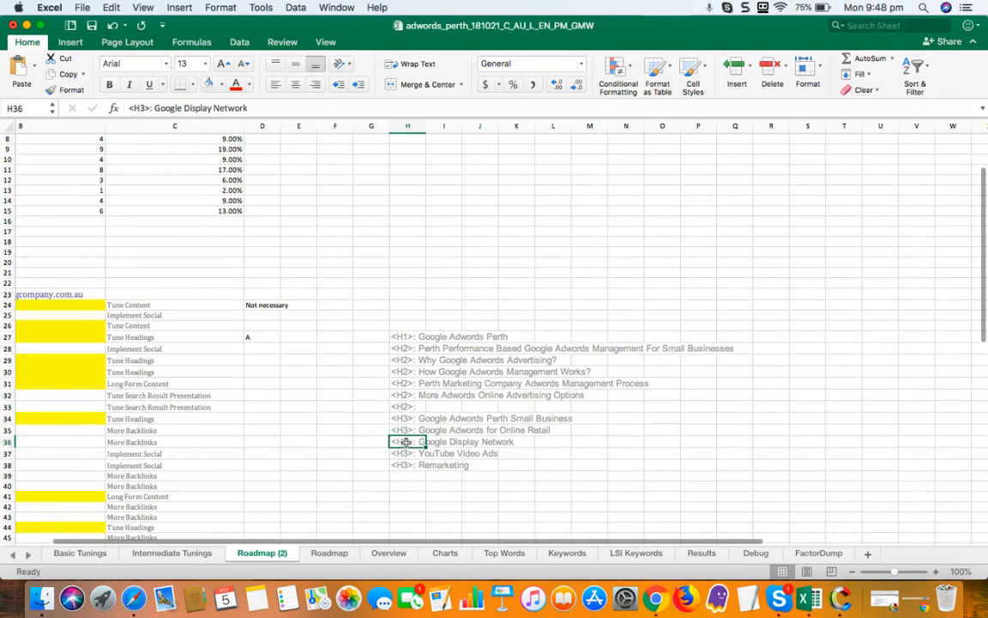
click(182, 108)
text(Adwords)
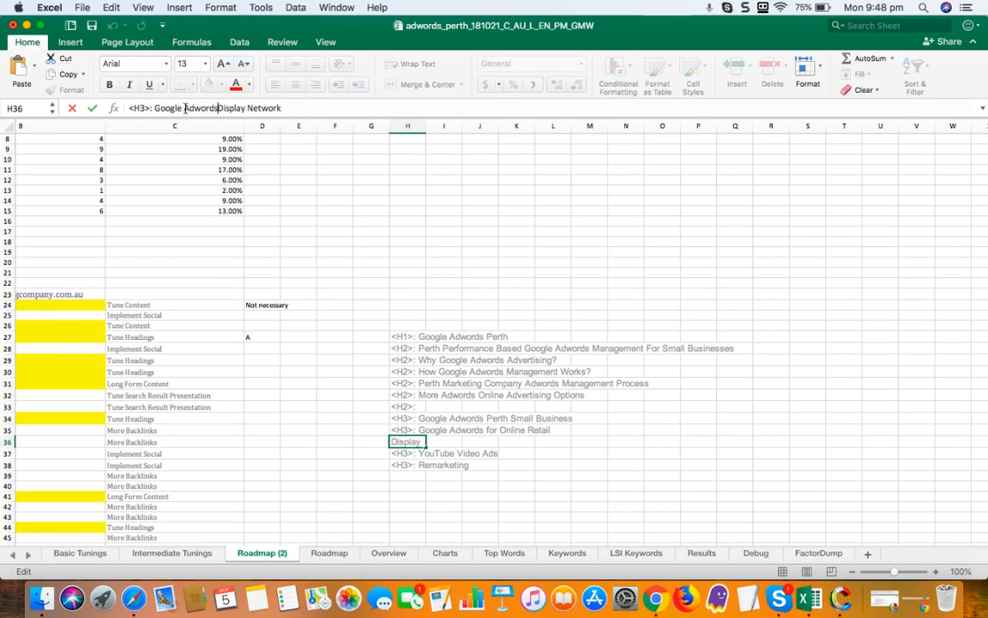
key(Return)
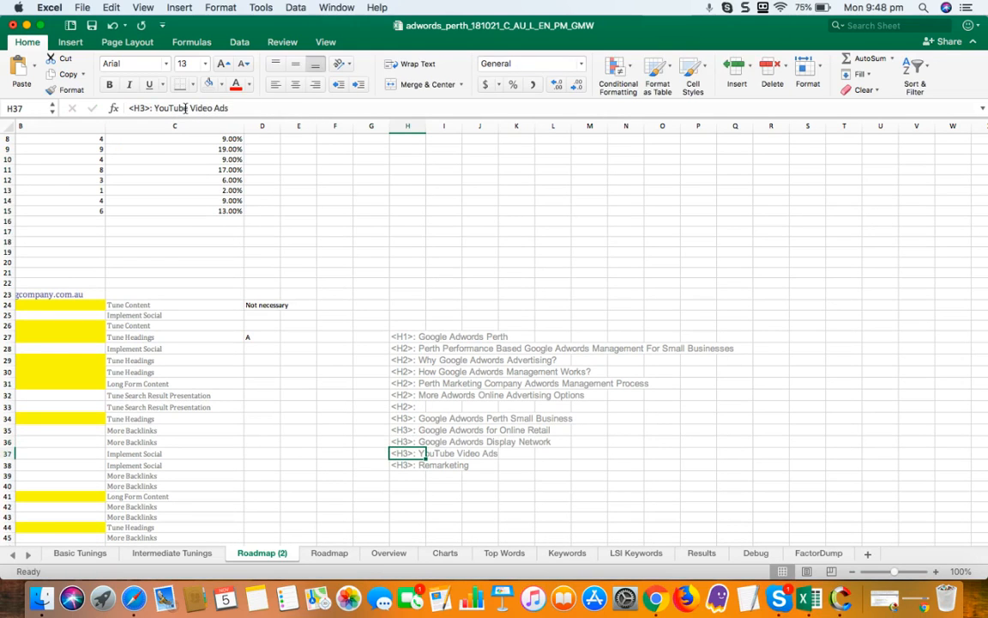
Step: Change the H3 heading in cell H37 to "YouTube Video Ads ON Adwords"
scroll(195, 174, up, 5)
scroll(195, 174, left, 2)
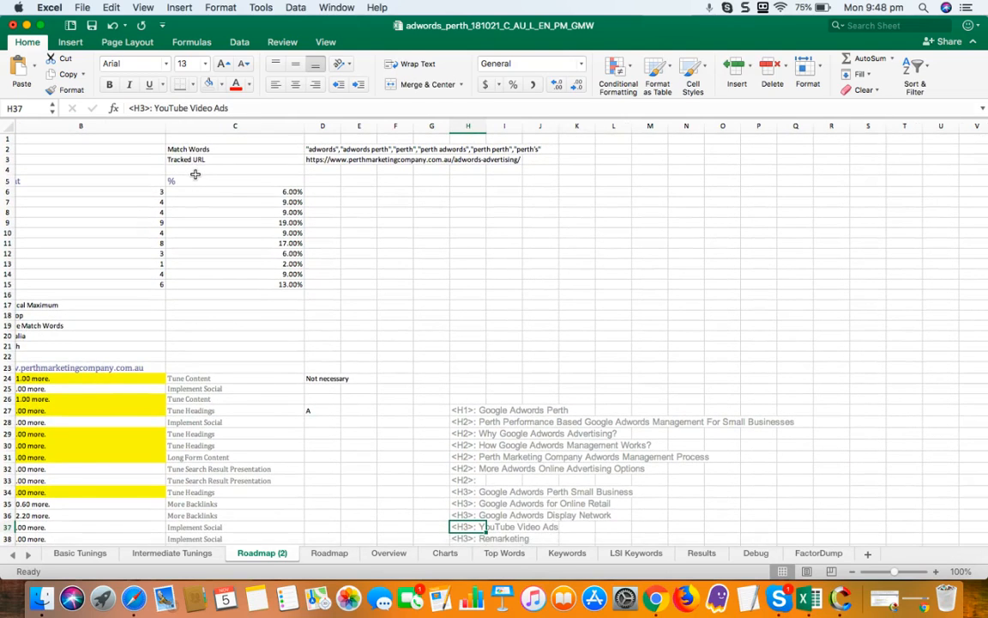
scroll(195, 174, down, 6)
scroll(195, 174, right, 2)
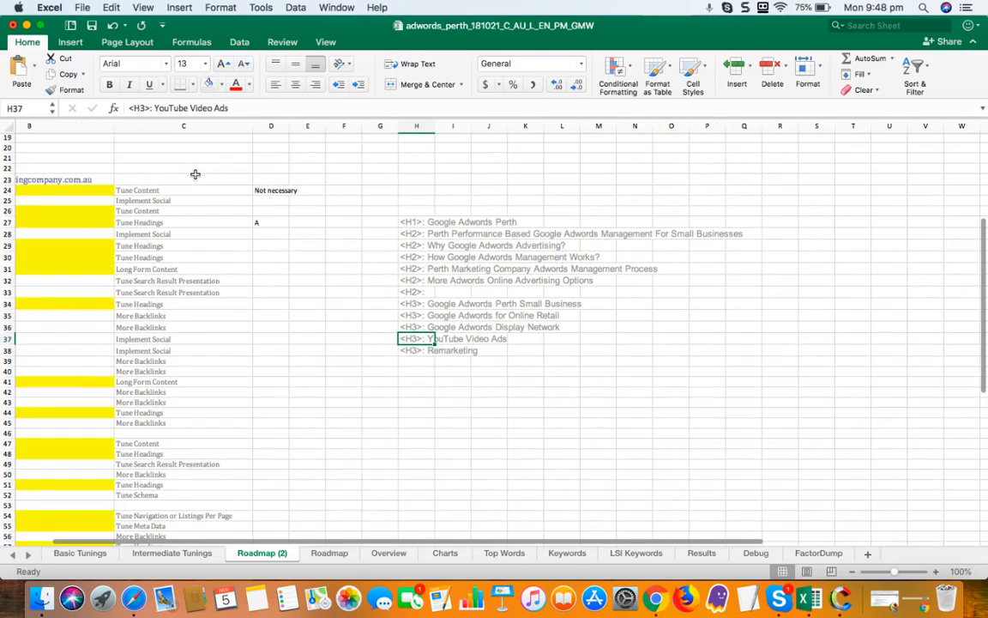
click(233, 107)
text(ON )
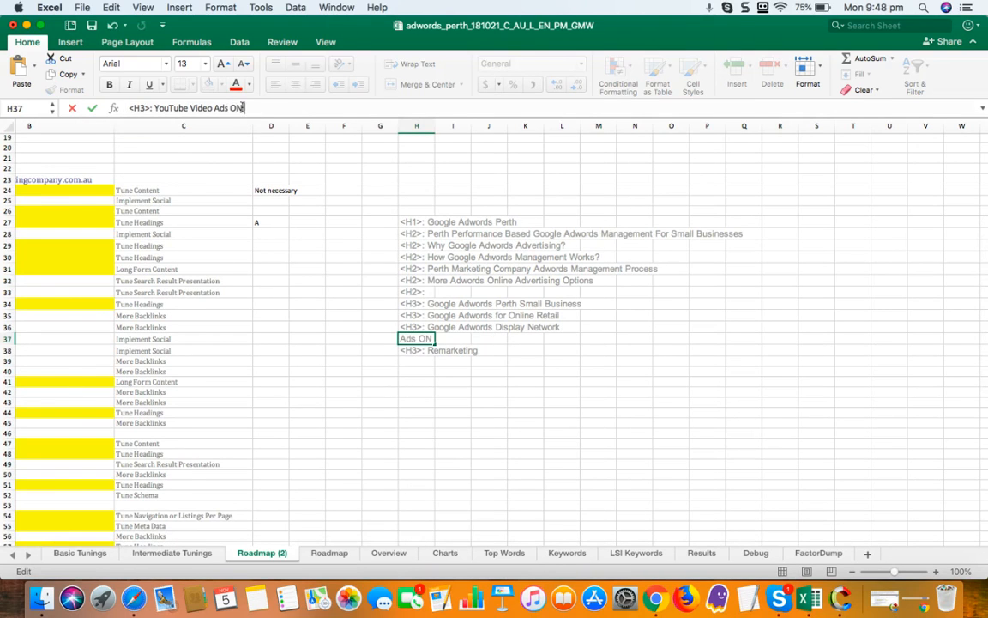
text(Adwords)
key(Return)
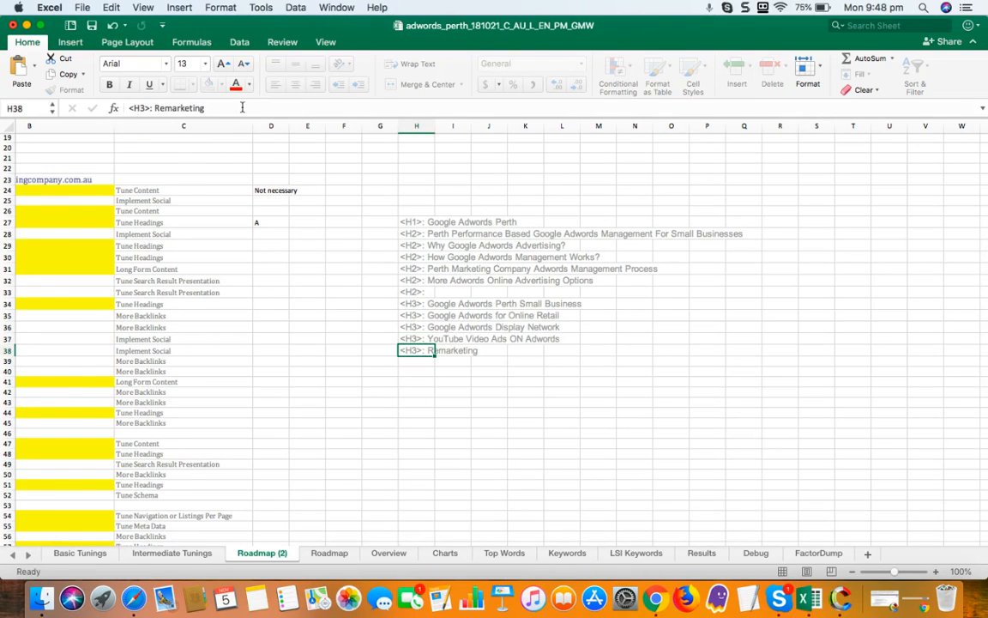
Step: Review the roadmap's deficits for keywords in H1-H6 tags and keywords in H1, H2, and H3 tags
click(371, 421)
scroll(372, 421, down, 2)
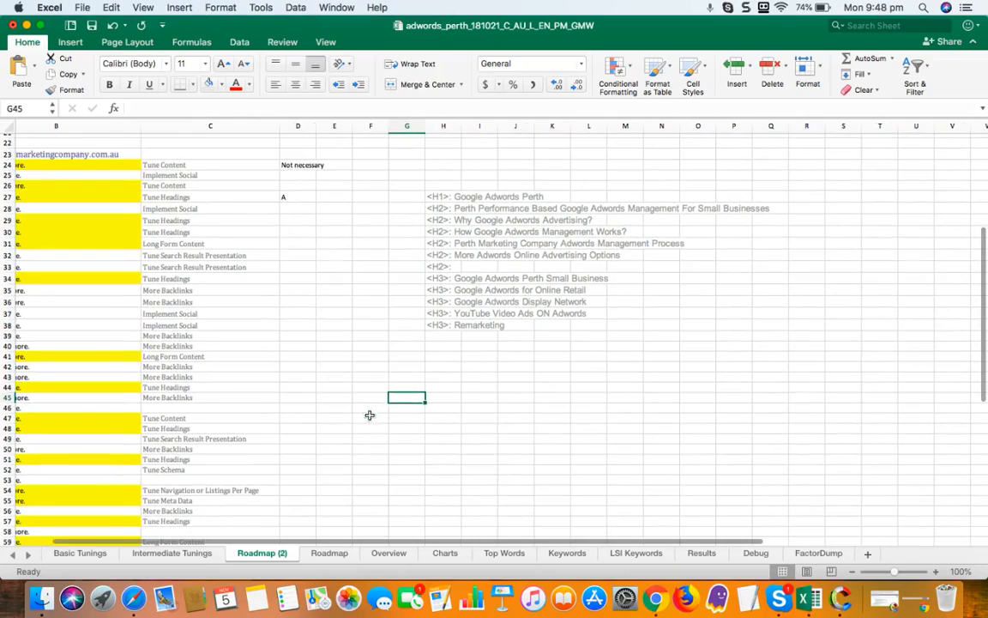
scroll(484, 386, down, 5)
scroll(484, 386, left, 5)
scroll(484, 386, up, 5)
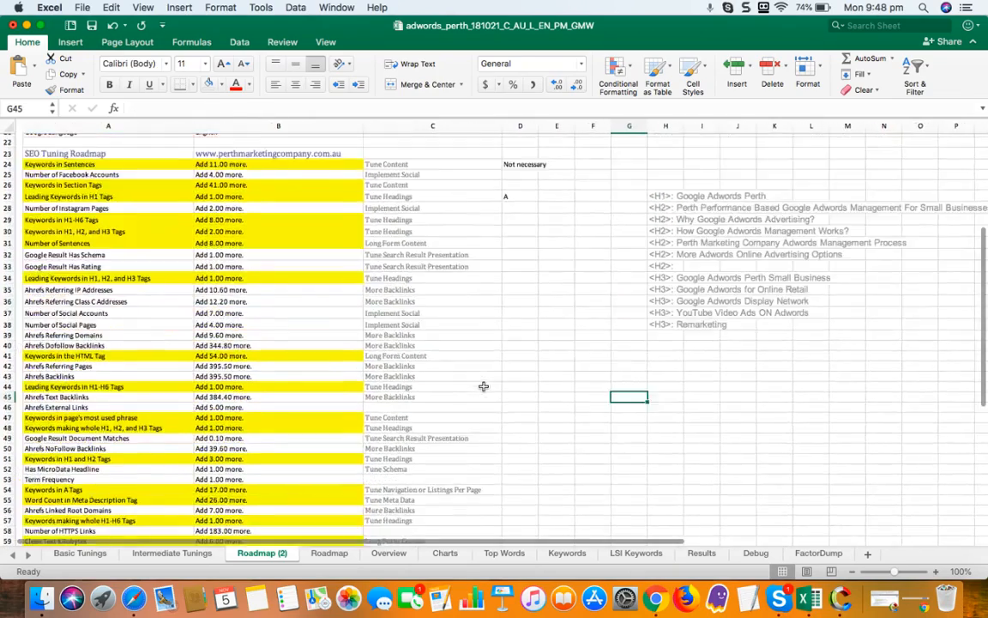
drag(123, 249, 305, 244)
drag(121, 263, 287, 259)
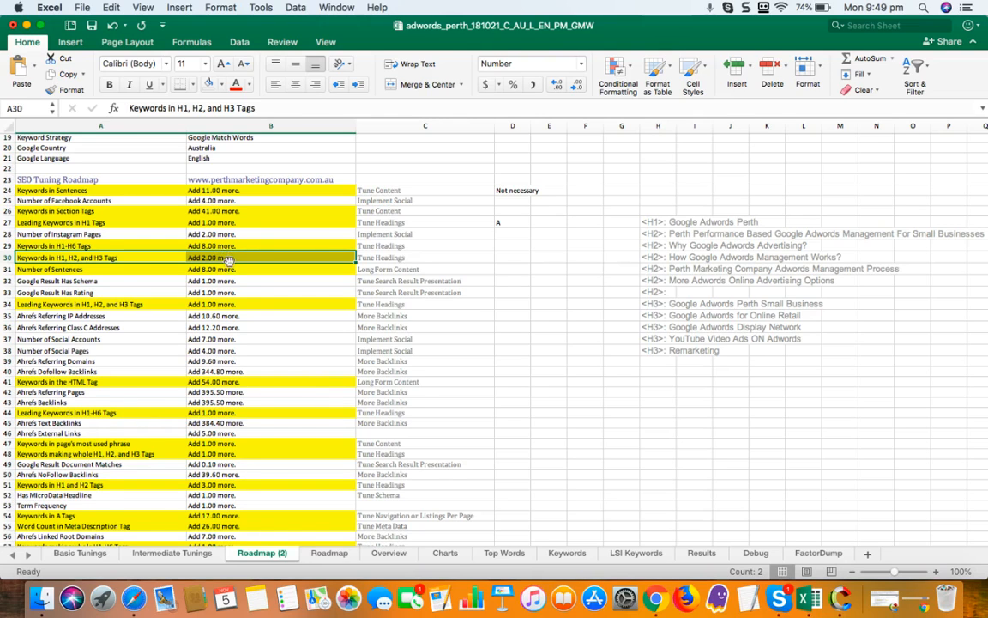
Step: Check the Number of Sentences deficit, and compare that factor's row across the ranked results on the Overview sheet
click(92, 267)
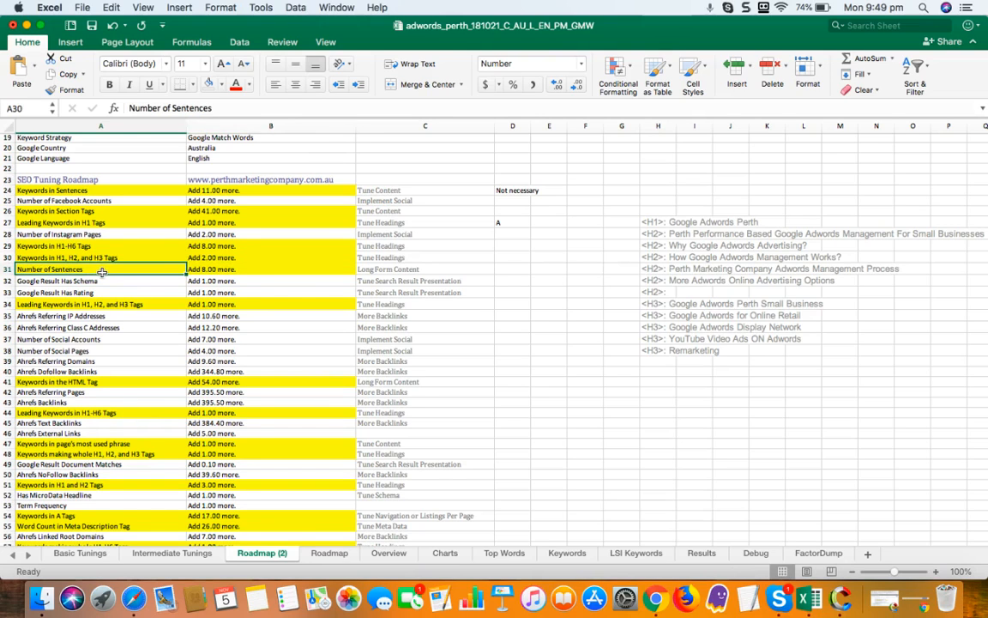
click(193, 267)
scroll(315, 328, down, 2)
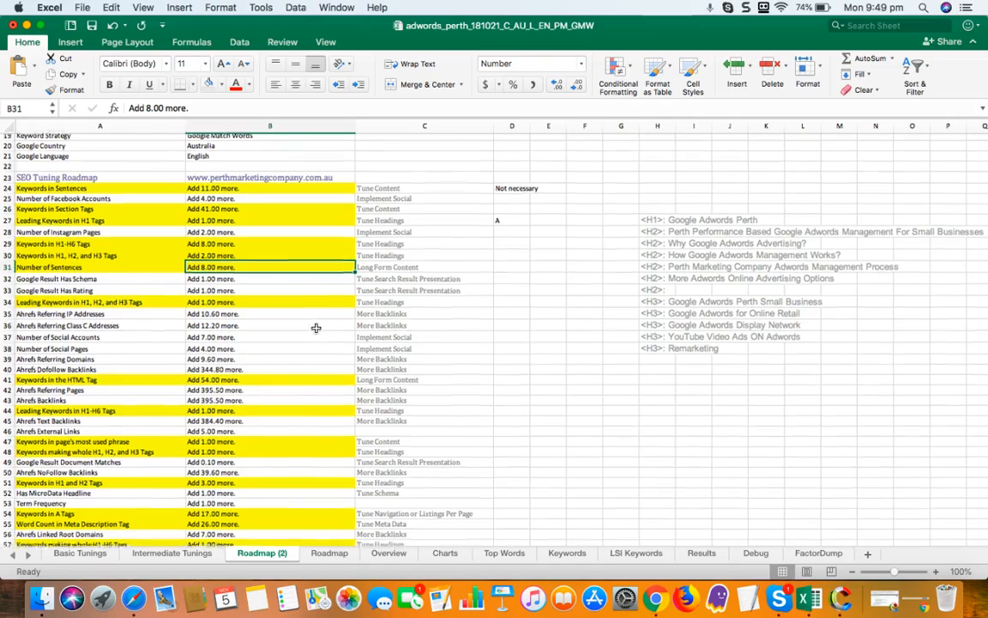
click(400, 553)
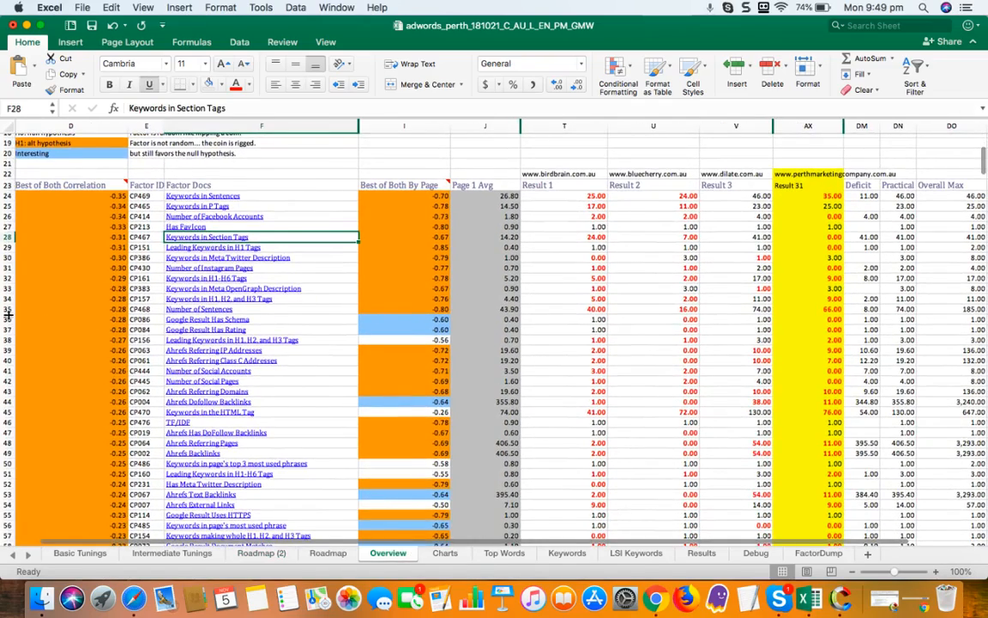
click(7, 311)
scroll(549, 370, right, 5)
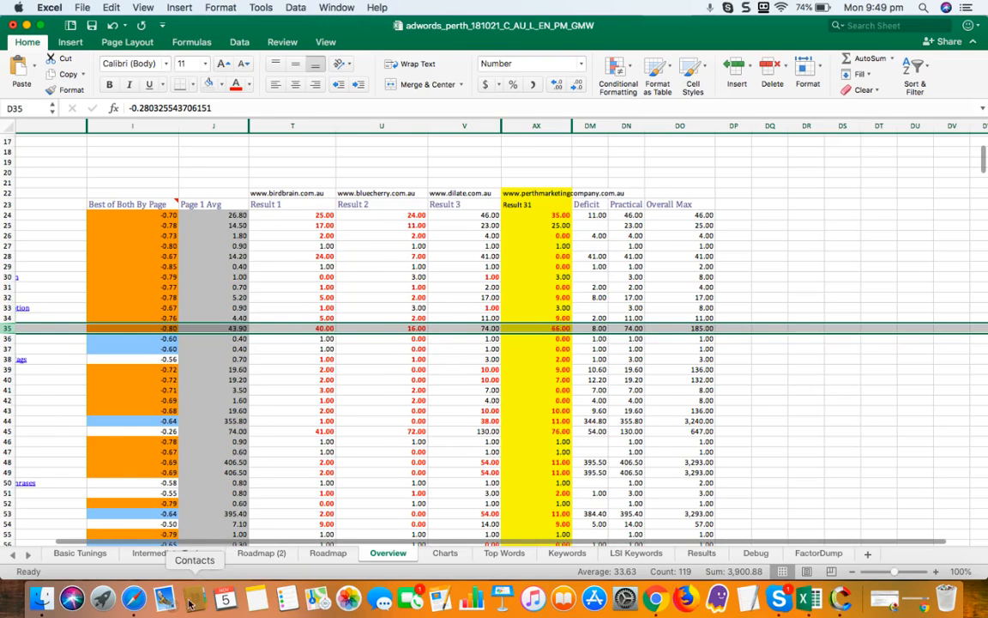
Step: Return to Roadmap (2) and examine the Google Result Has Schema and Google Result Has Rating rows
click(266, 553)
scroll(390, 383, up, 2)
scroll(390, 384, left, 1)
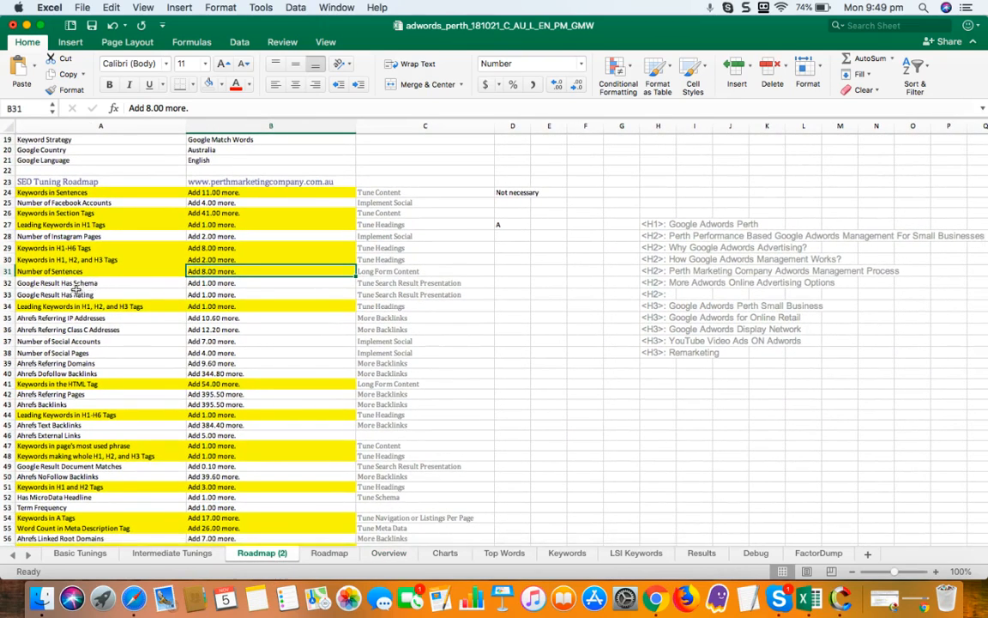
click(424, 280)
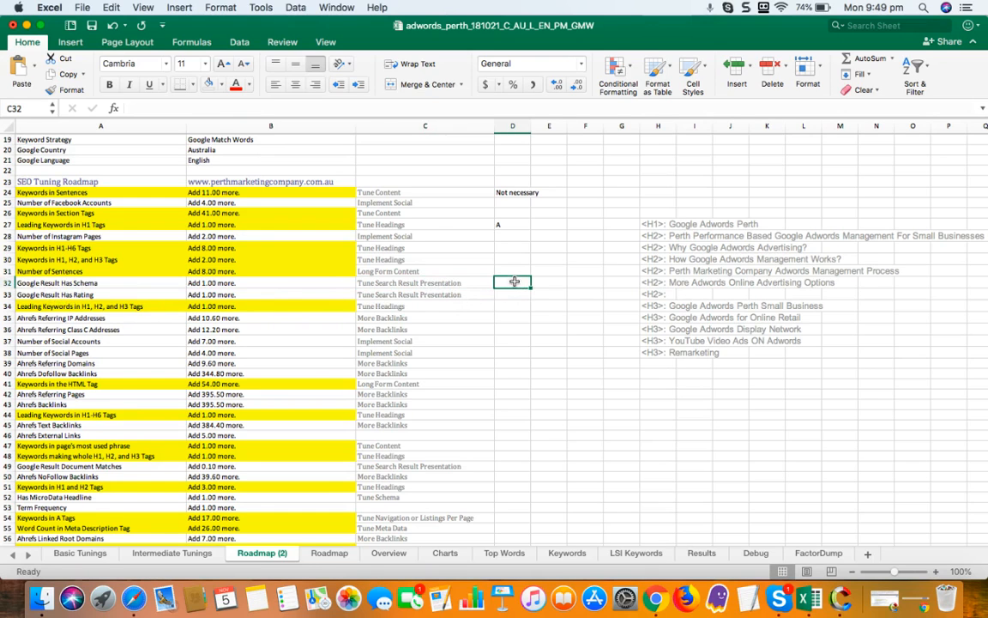
drag(513, 283, 513, 294)
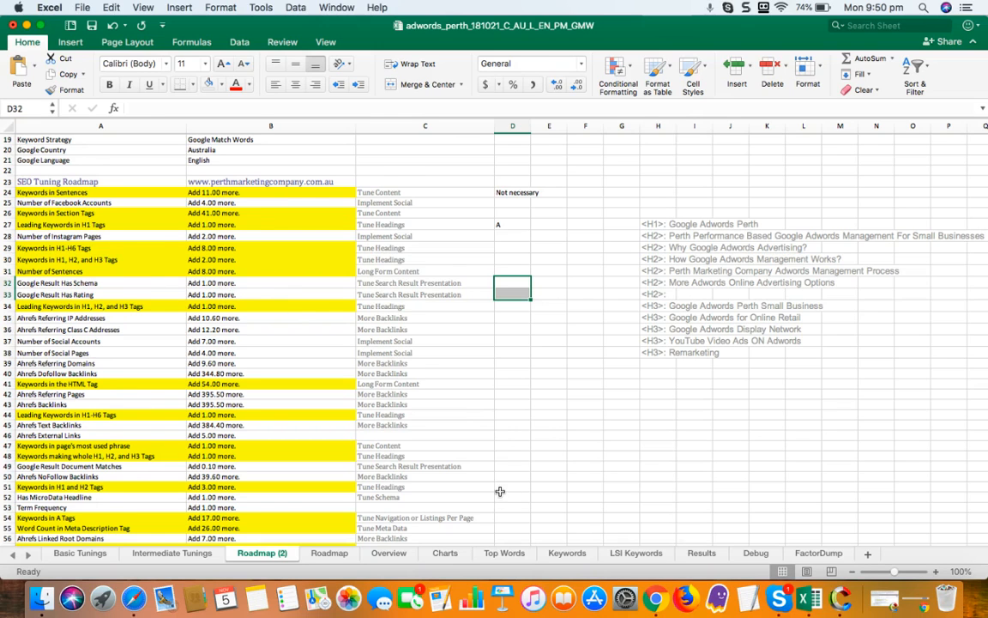
Step: Review the full list of roadmap tunings in rows 24 to 69 against the Stories summary on Roadmap (2)
scroll(498, 451, down, 4)
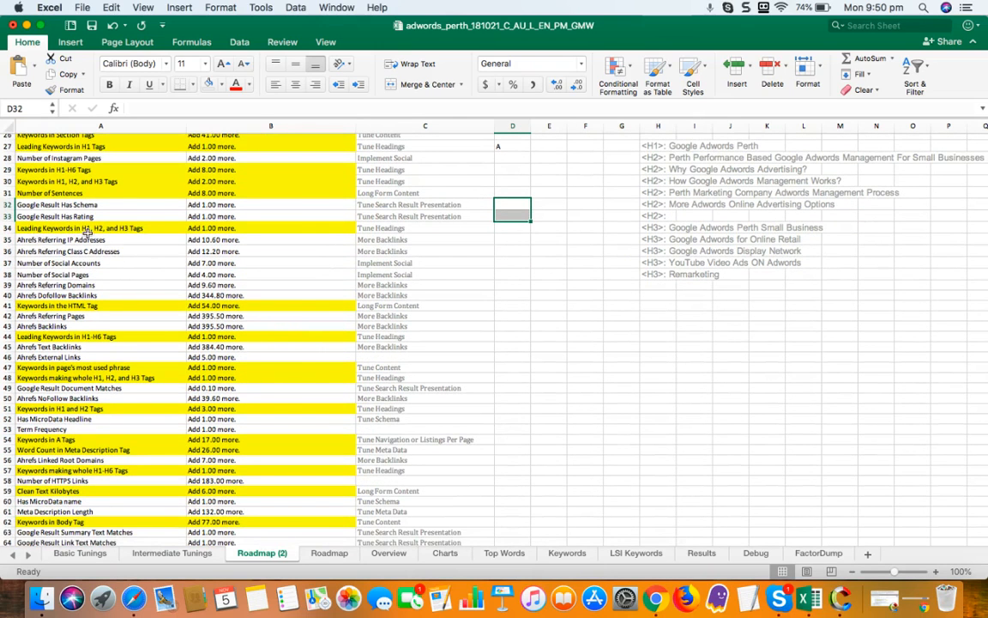
scroll(248, 243, up, 4)
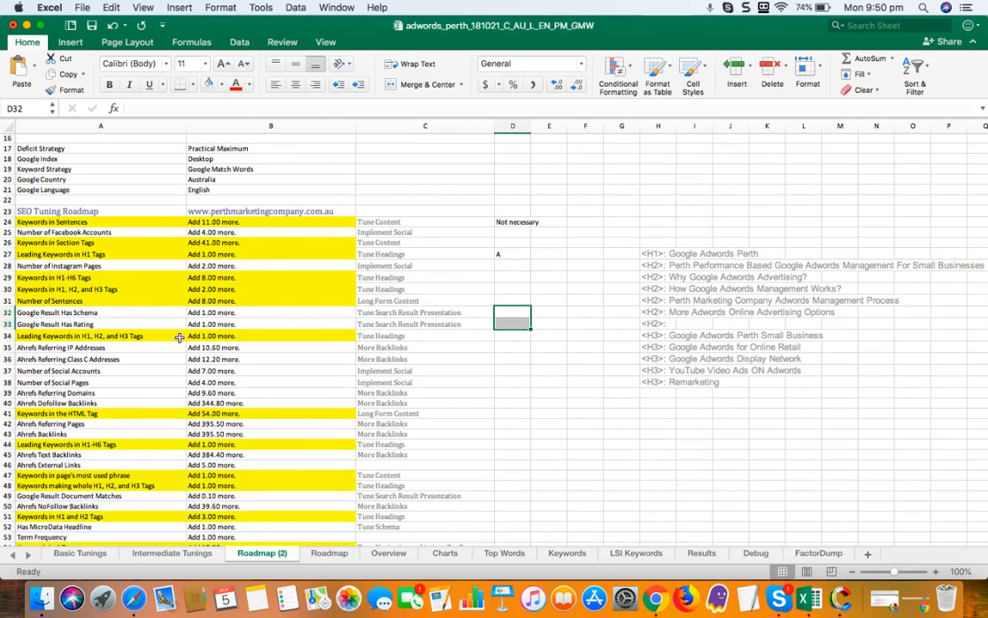
scroll(196, 344, down, 3)
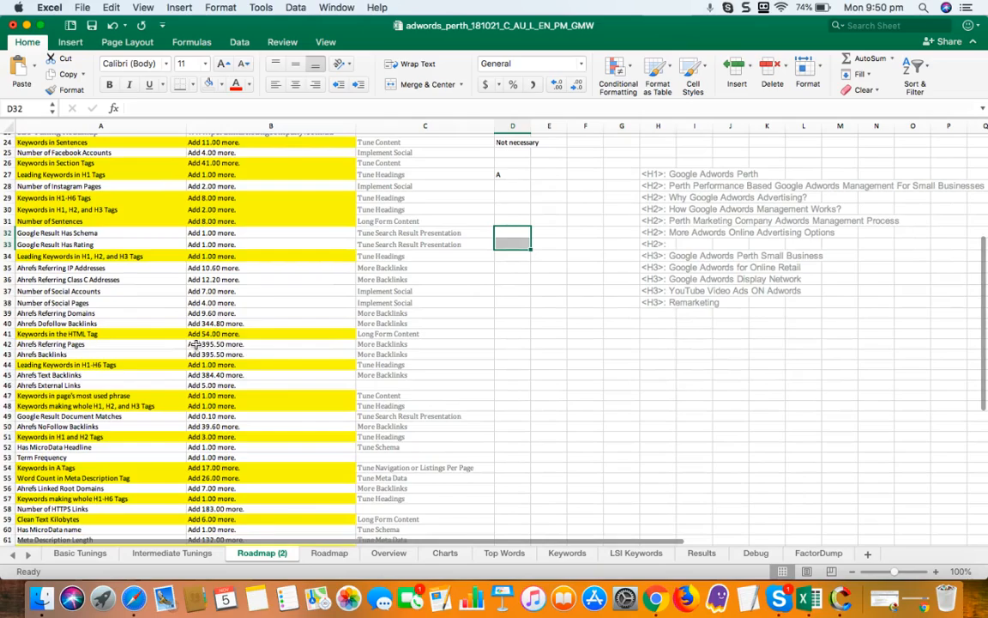
scroll(197, 303, down, 2)
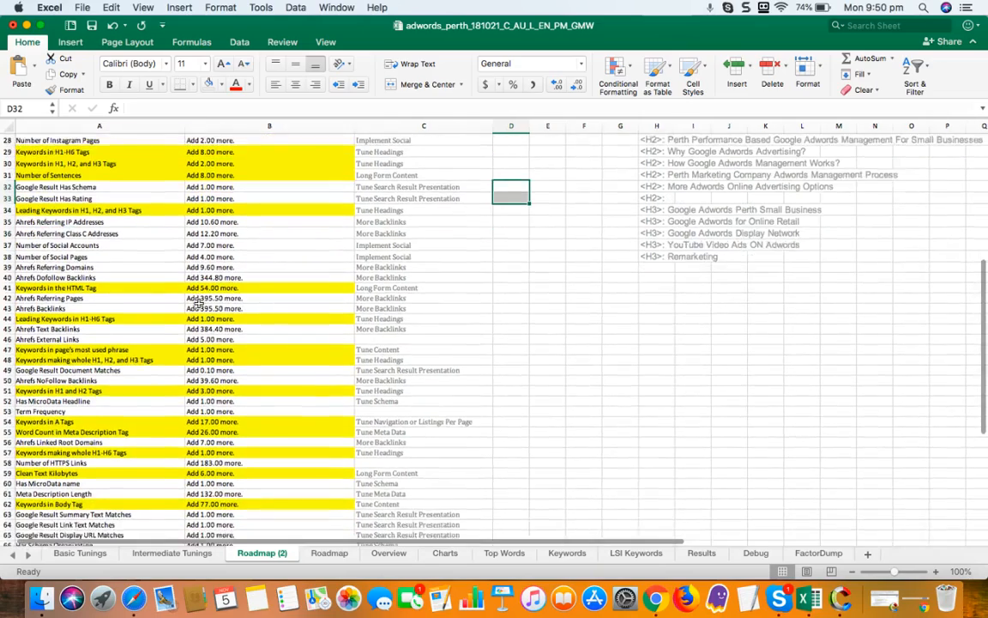
scroll(198, 303, down, 3)
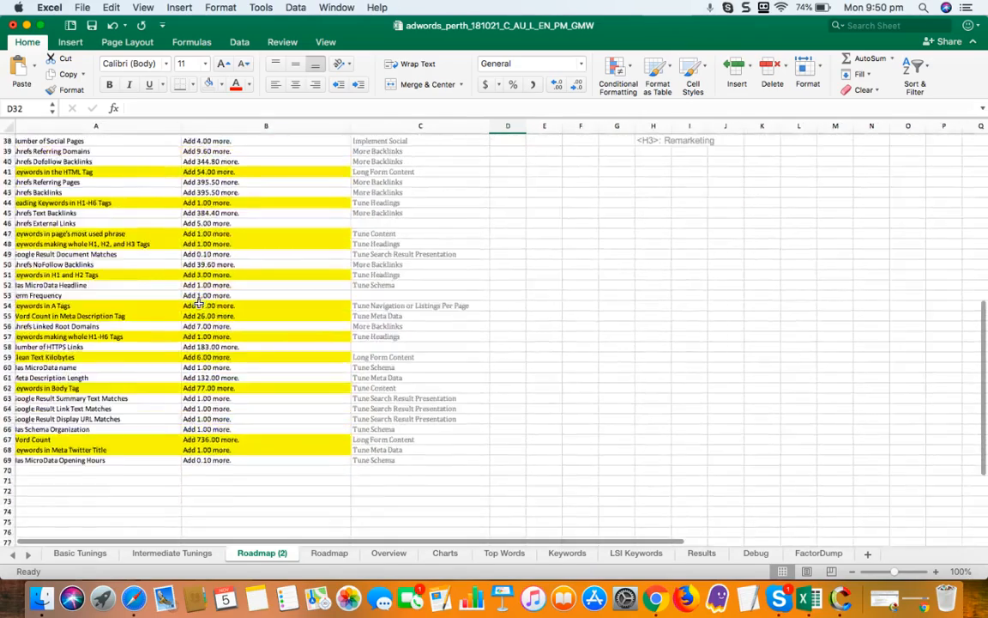
scroll(197, 303, up, 10)
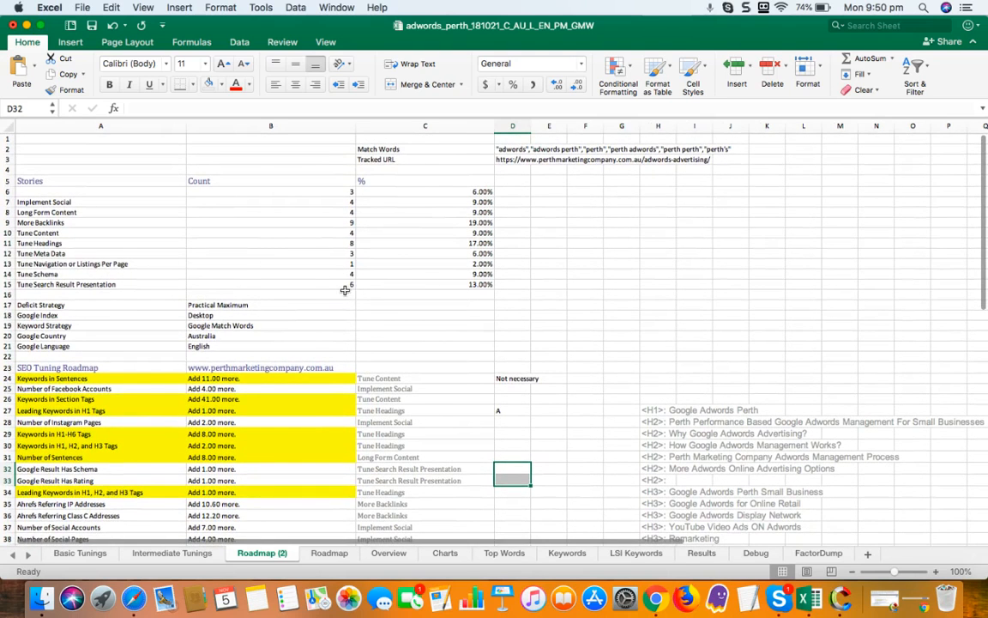
scroll(445, 338, down, 2)
scroll(445, 338, down, 1)
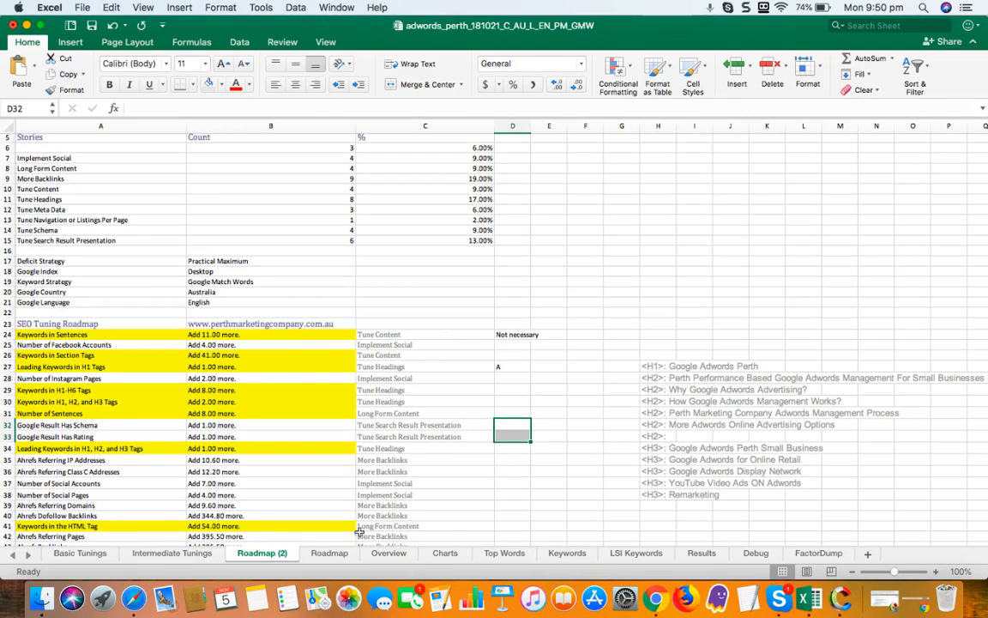
scroll(495, 366, down, 5)
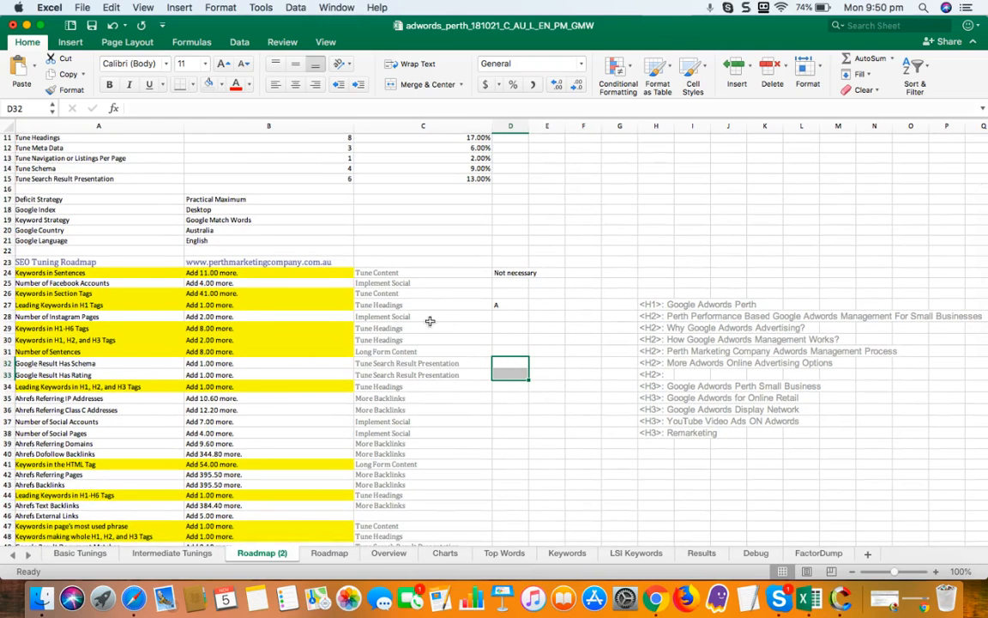
scroll(427, 347, down, 5)
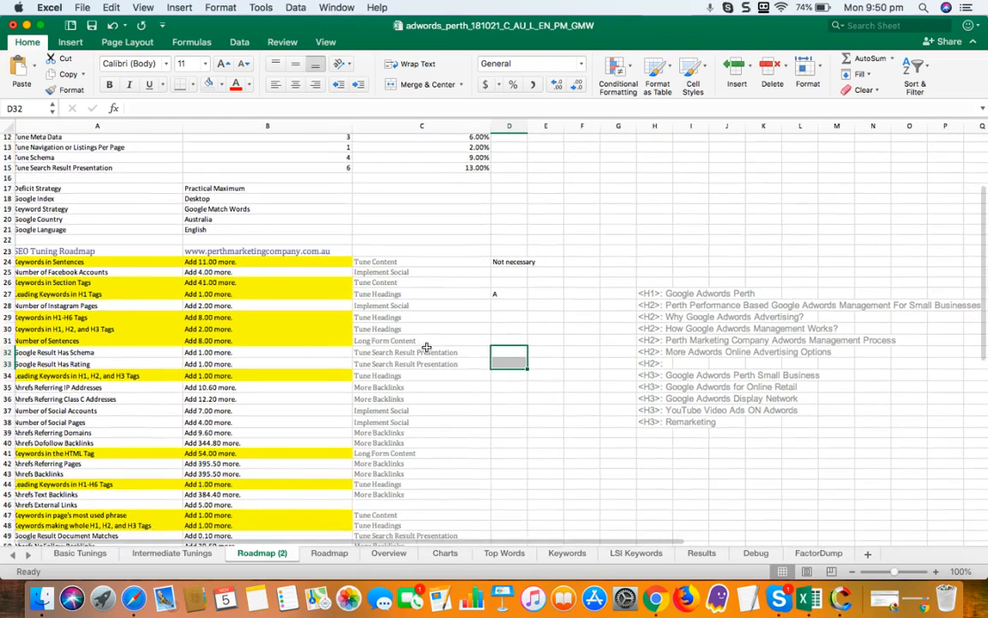
scroll(426, 346, up, 10)
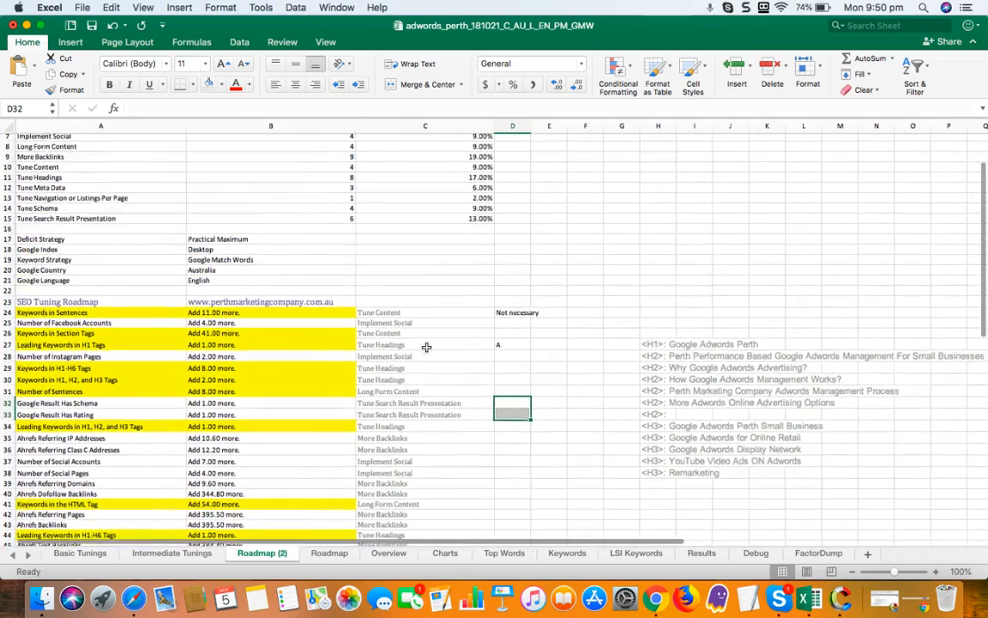
scroll(426, 347, down, 6)
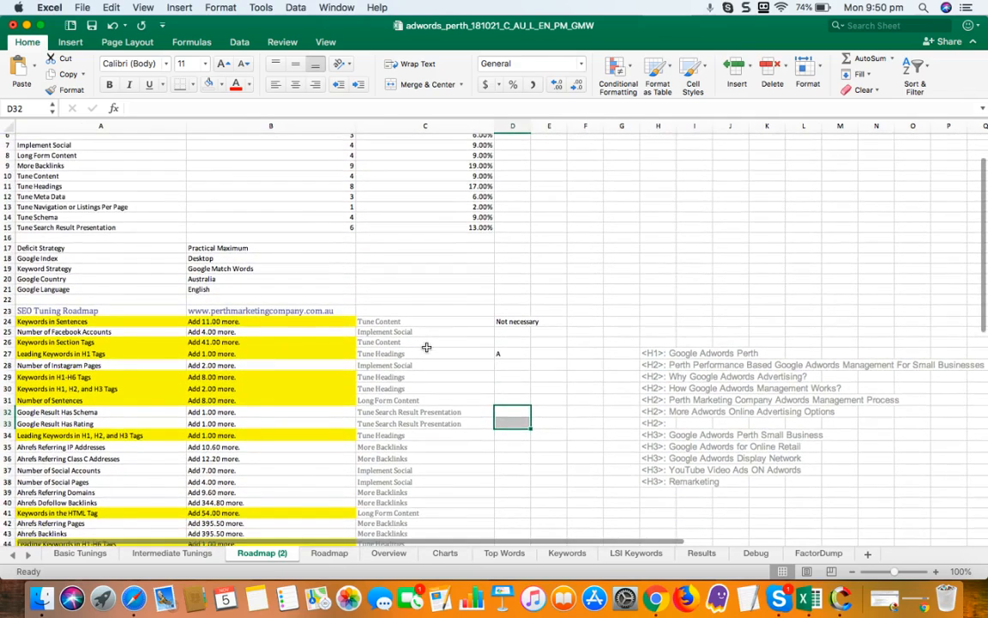
scroll(426, 347, down, 9)
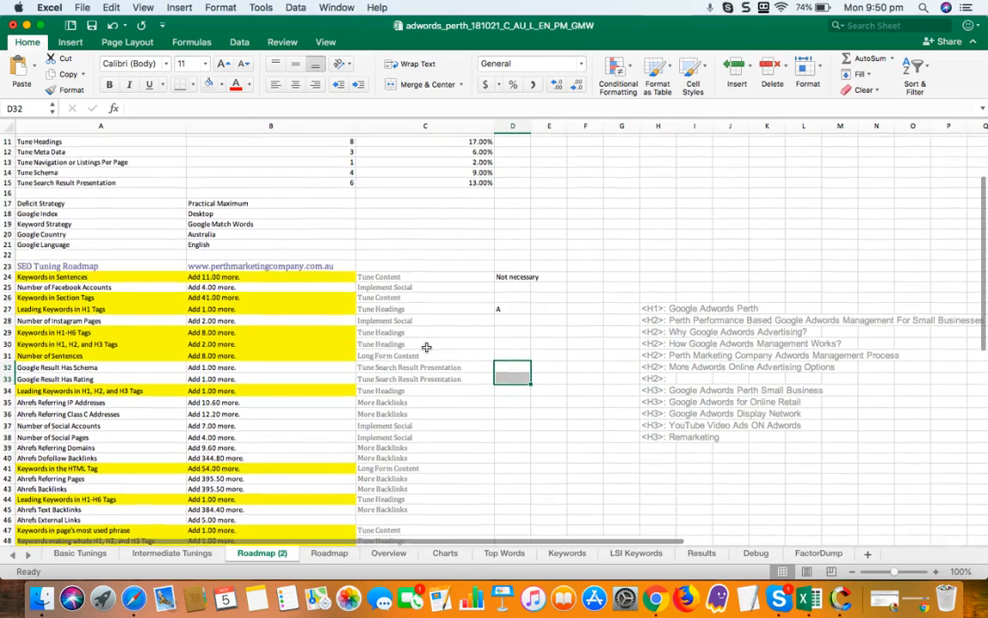
scroll(426, 346, up, 15)
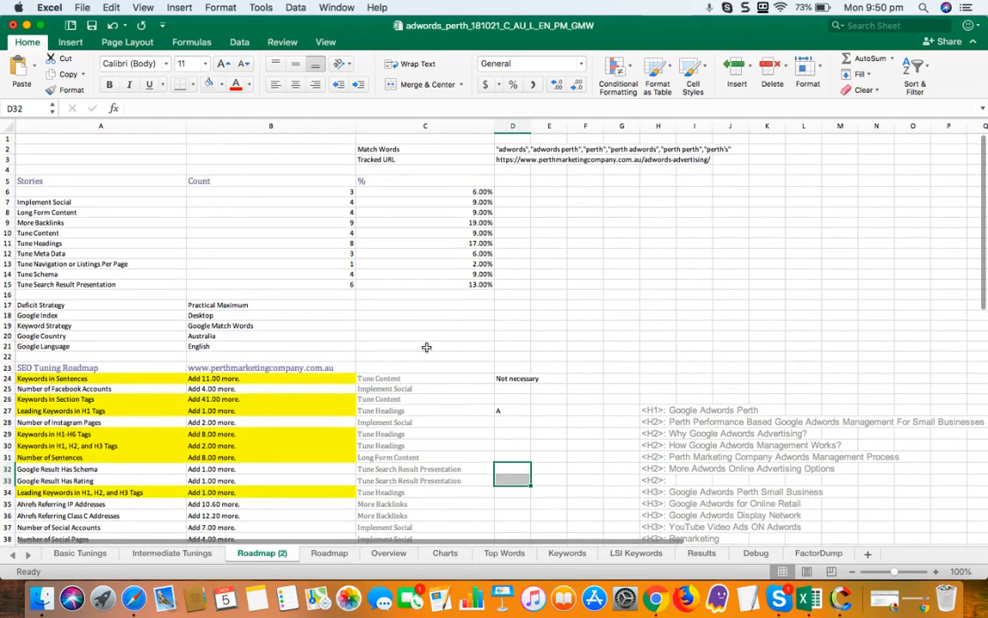
click(498, 317)
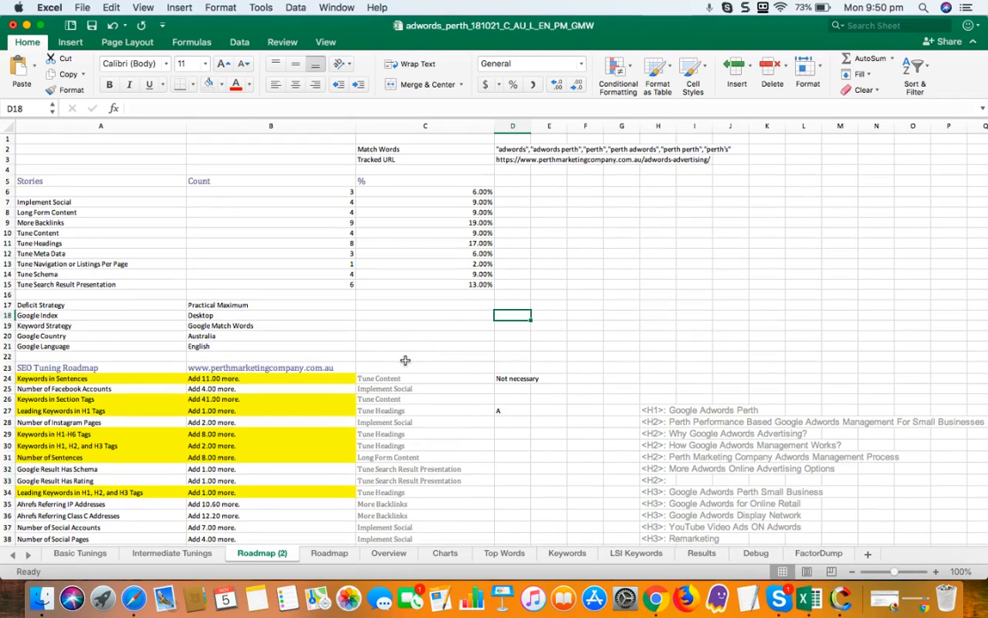
scroll(423, 362, down, 5)
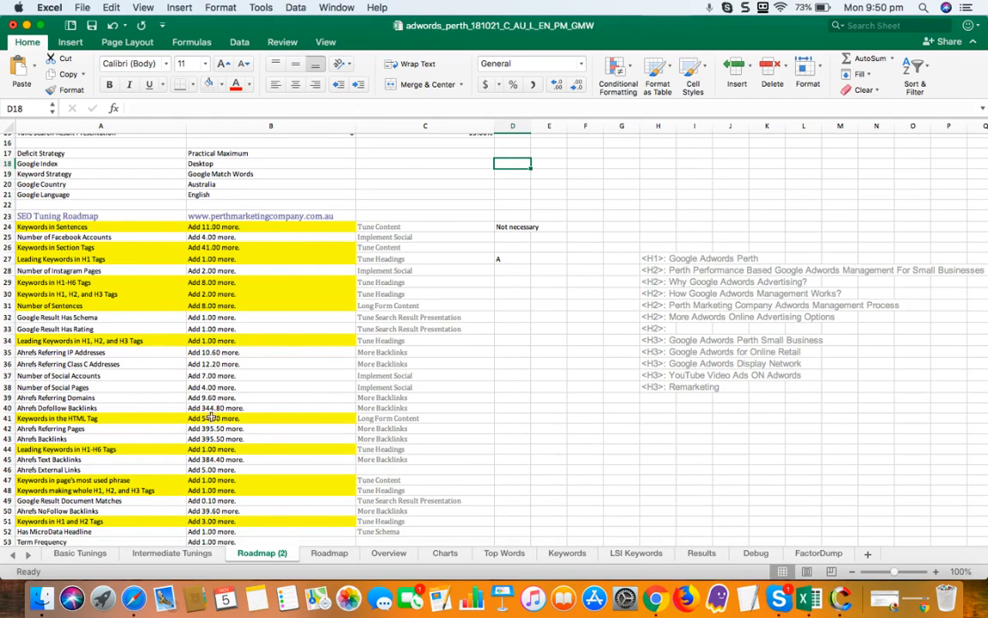
scroll(235, 387, down, 3)
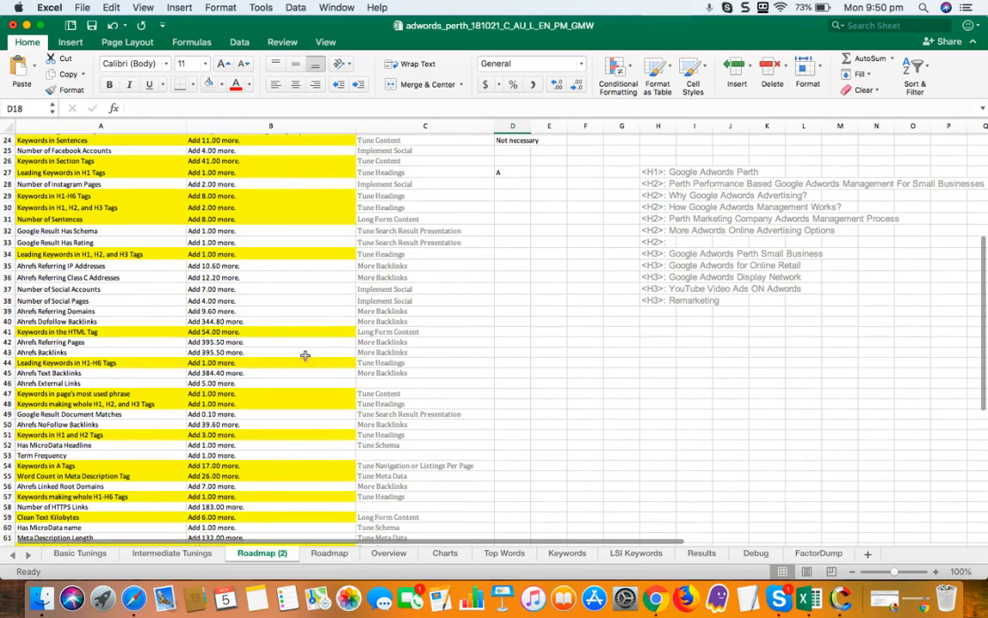
scroll(354, 326, up, 8)
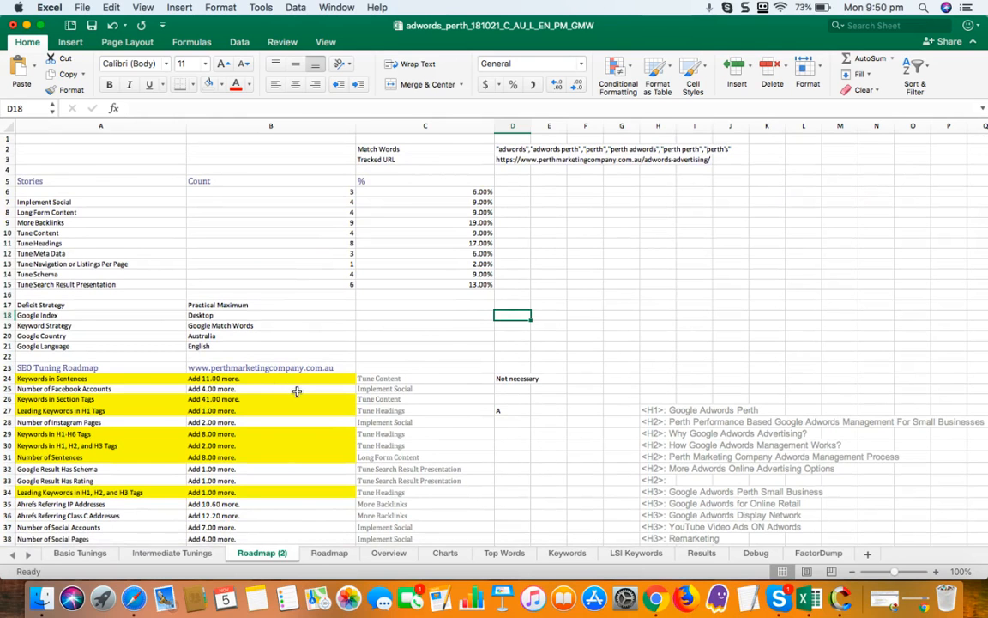
Step: Check the note in D24 beside Keywords in Sentences and look over the surrounding tunings on Roadmap (2)
scroll(296, 391, down, 2)
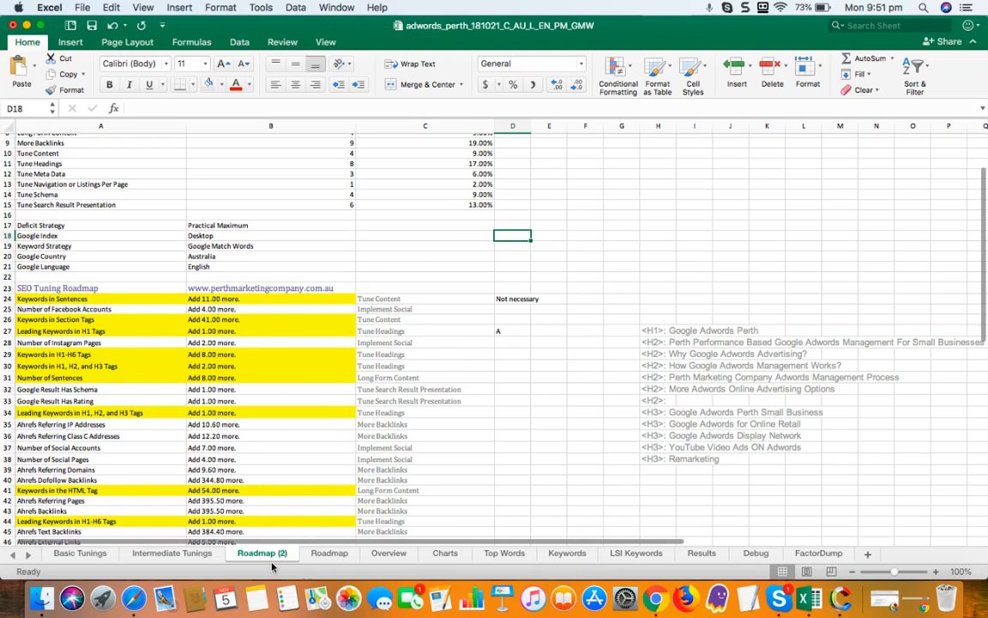
scroll(322, 453, down, 5)
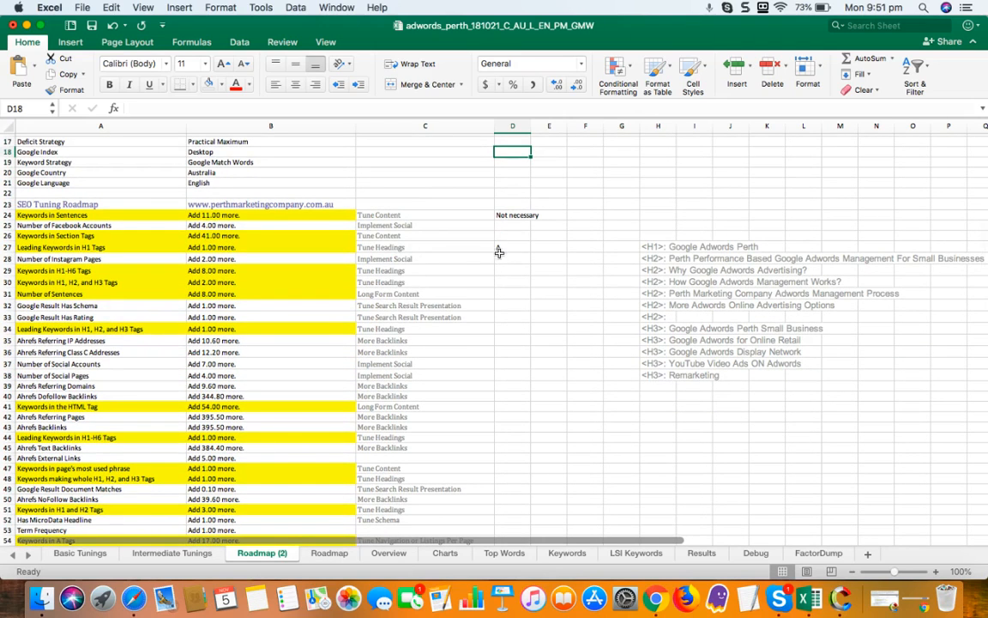
click(514, 208)
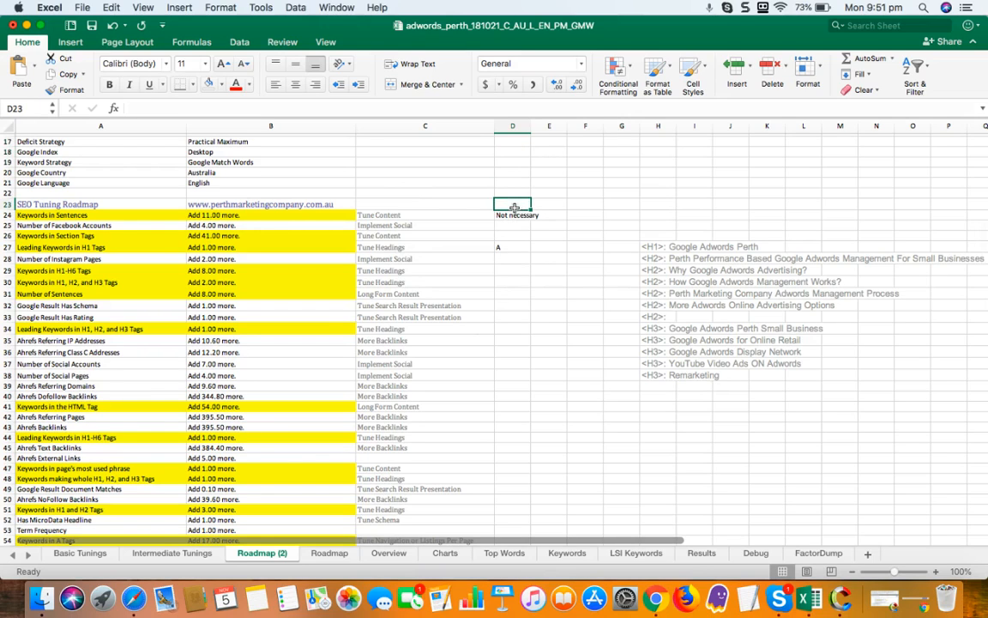
click(513, 216)
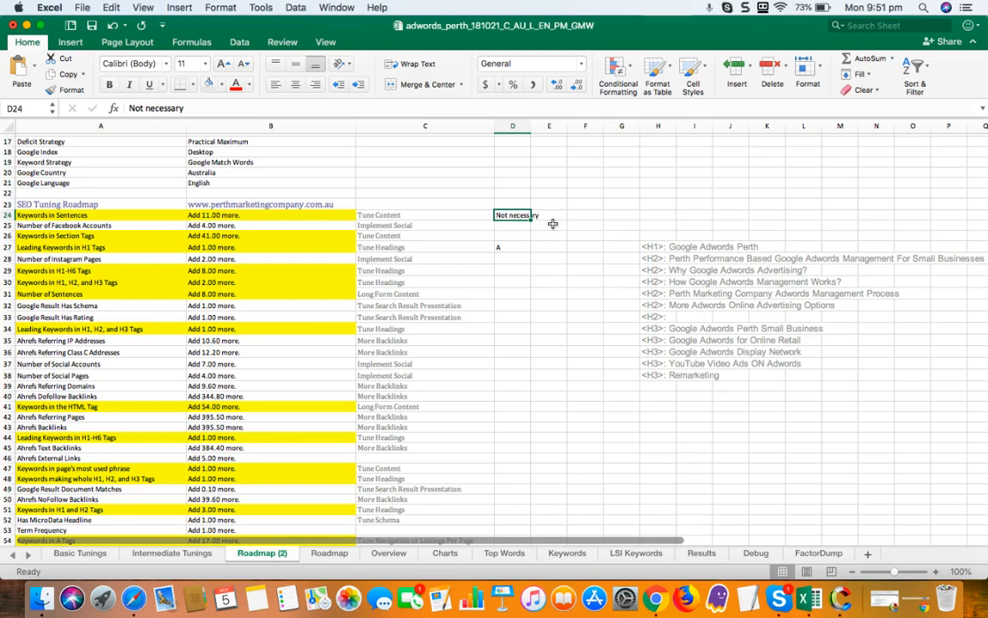
scroll(552, 223, down, 5)
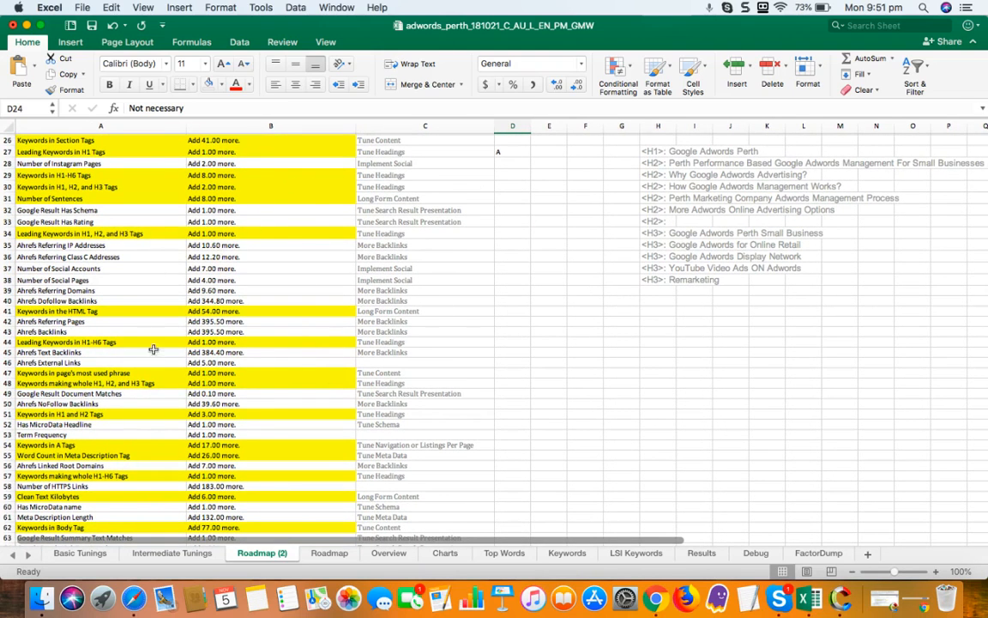
scroll(204, 400, up, 7)
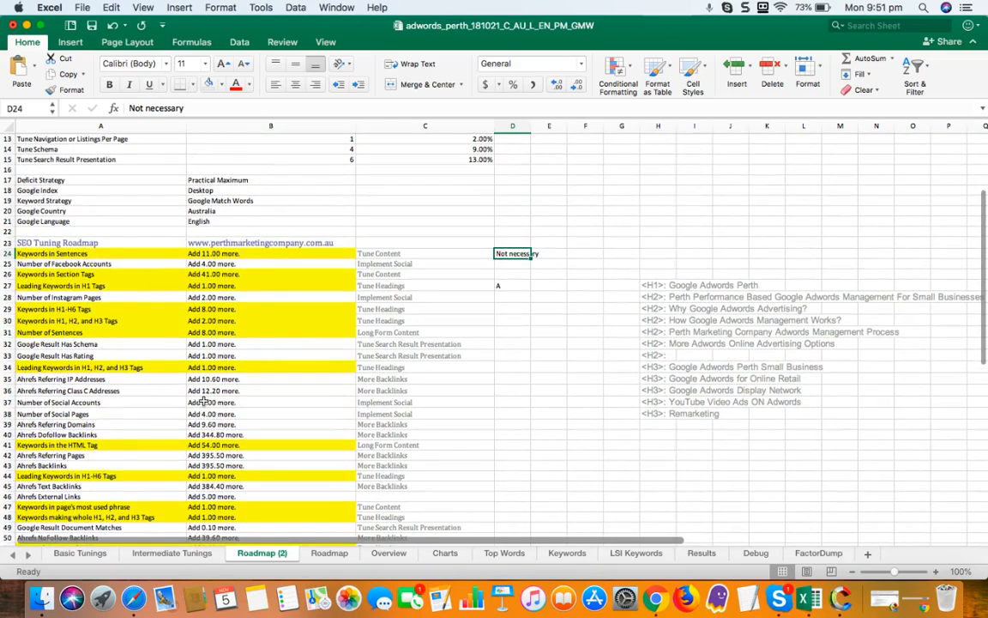
scroll(204, 400, down, 5)
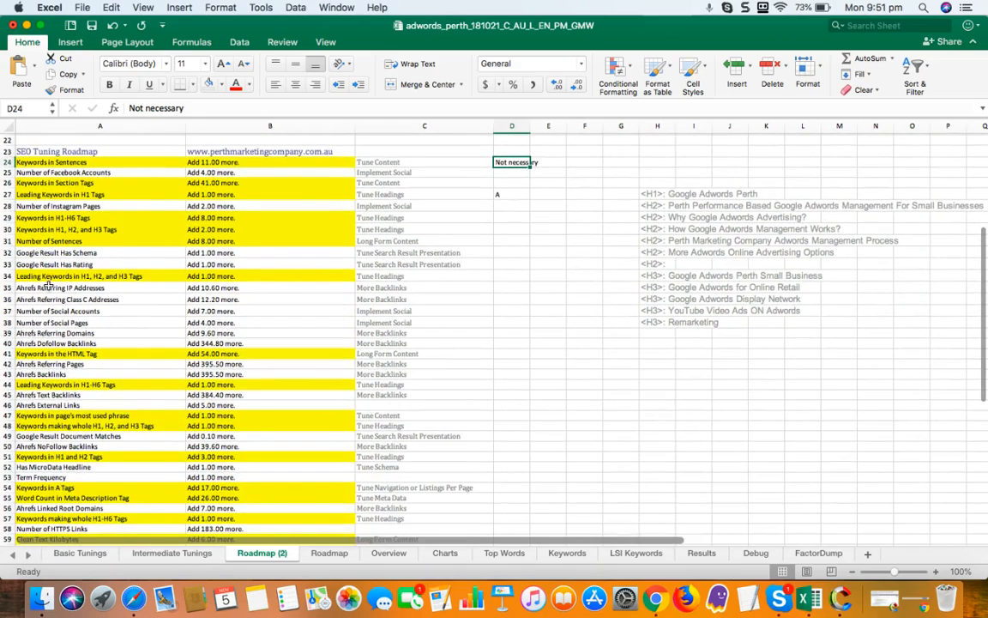
Step: Select the backlink and social factors in A35:A40 and compare the roadmap tunings with the Stories summary
drag(49, 288, 35, 343)
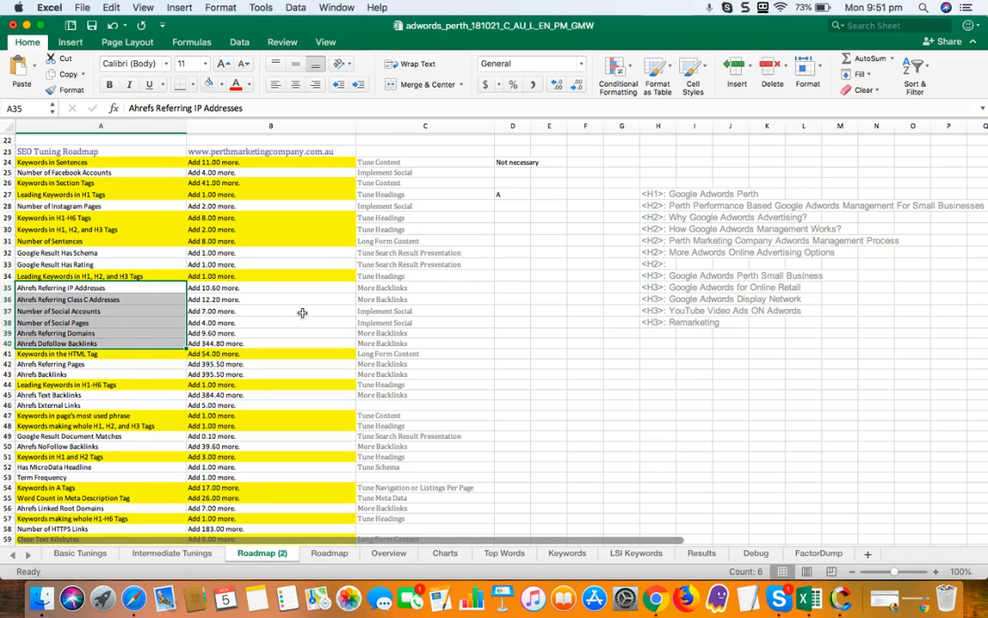
scroll(307, 315, down, 5)
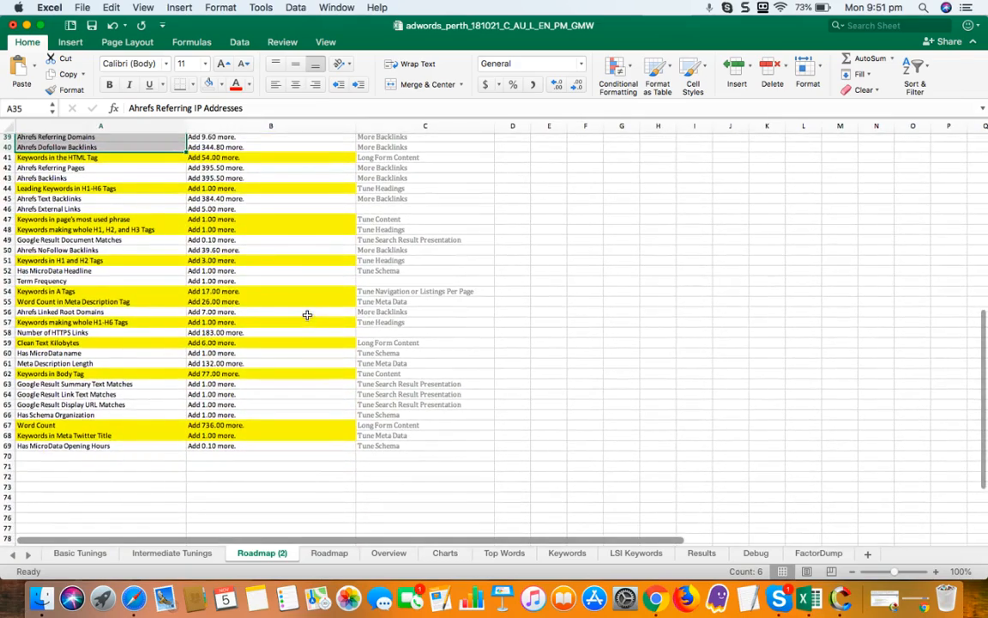
scroll(307, 315, up, 10)
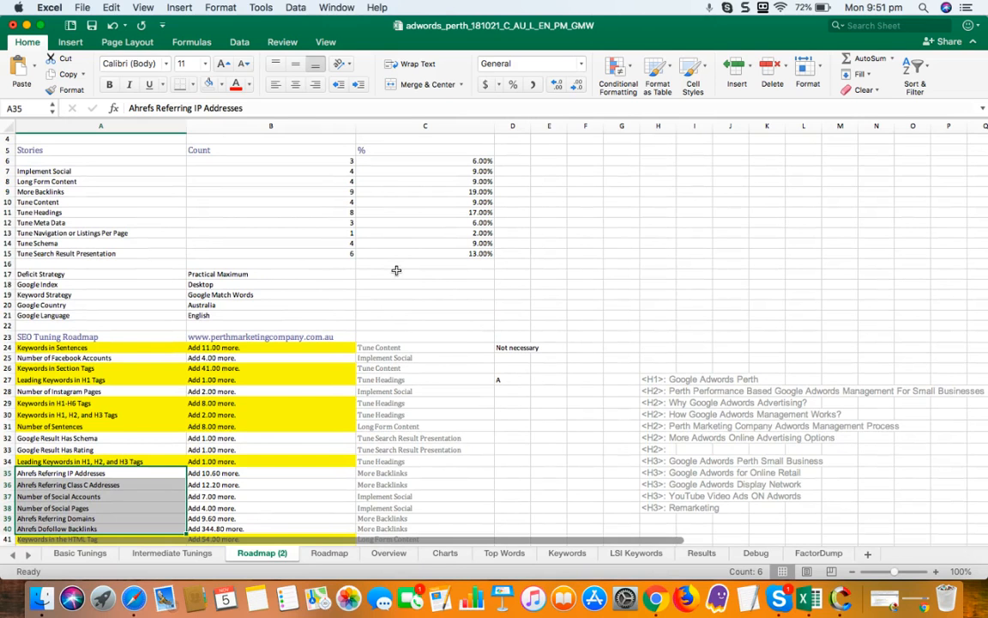
scroll(392, 267, down, 2)
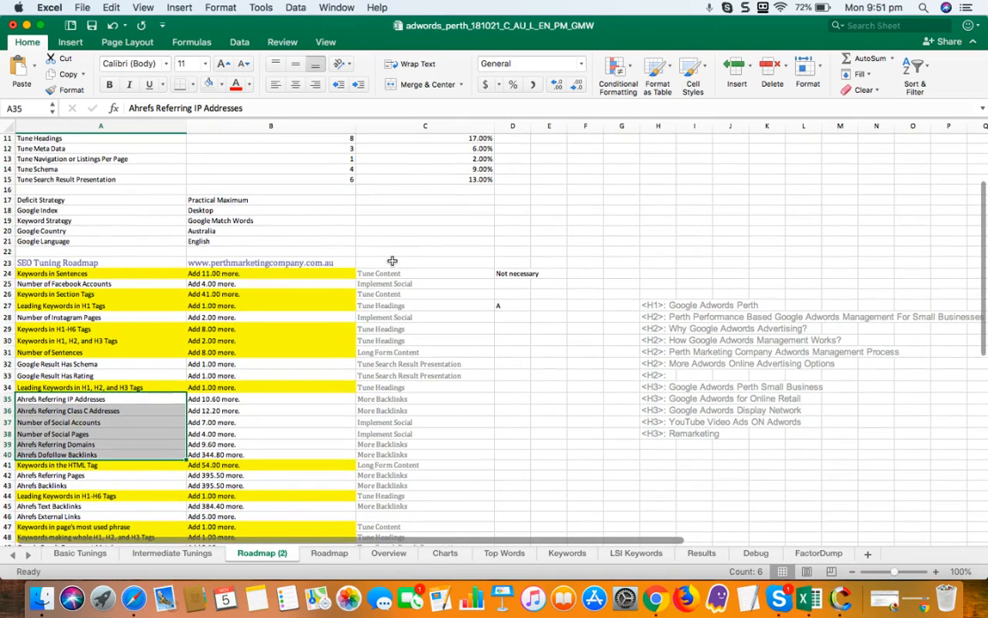
scroll(392, 260, up, 4)
scroll(392, 260, down, 6)
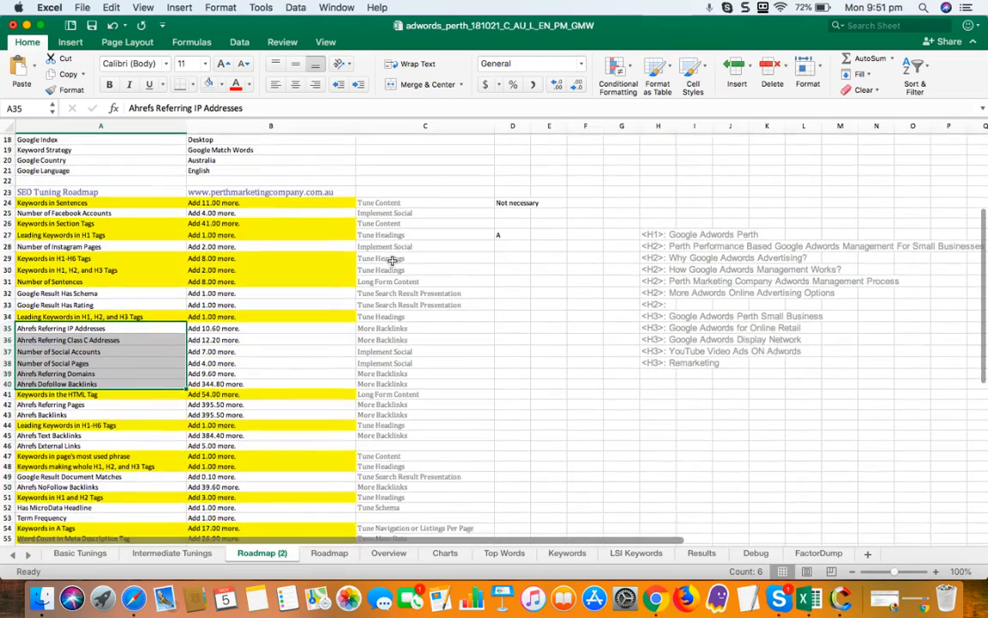
scroll(392, 260, down, 1)
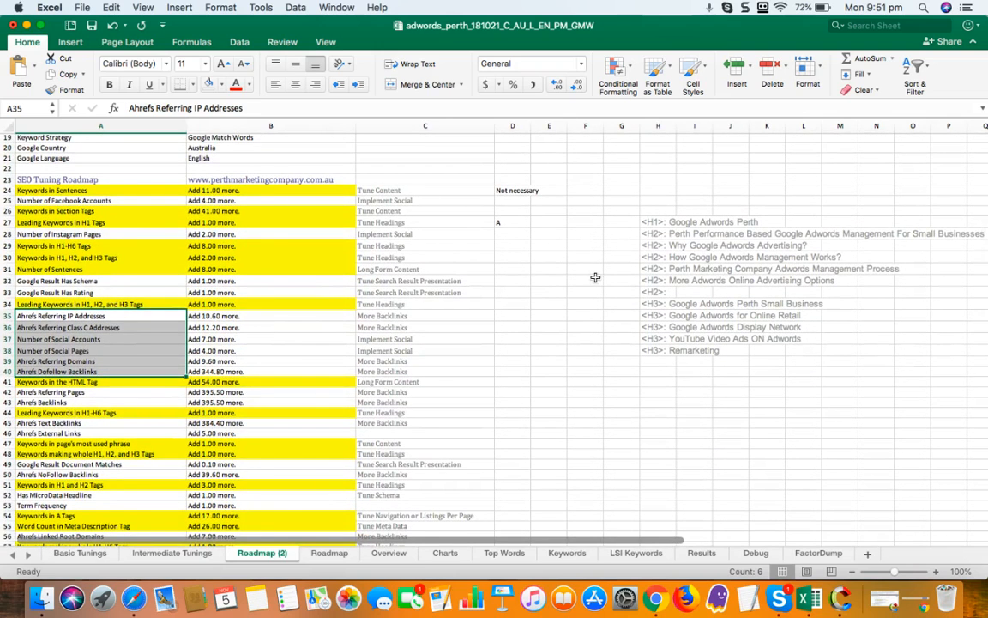
Step: Review the H1 to H3 heading outline beside the roadmap against the highlighted keyword and heading tunings
click(684, 280)
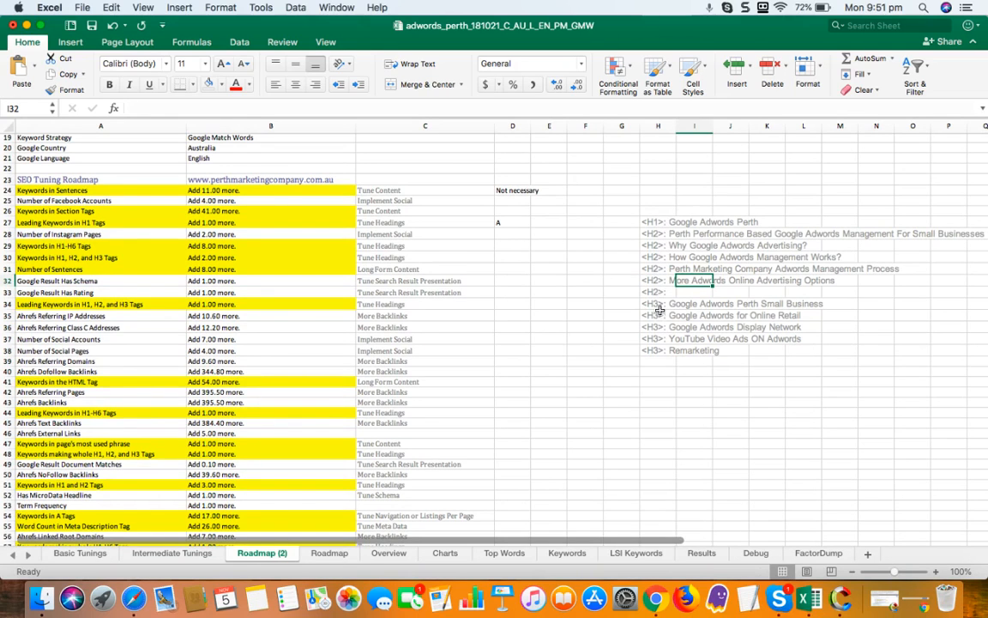
scroll(416, 250, up, 1)
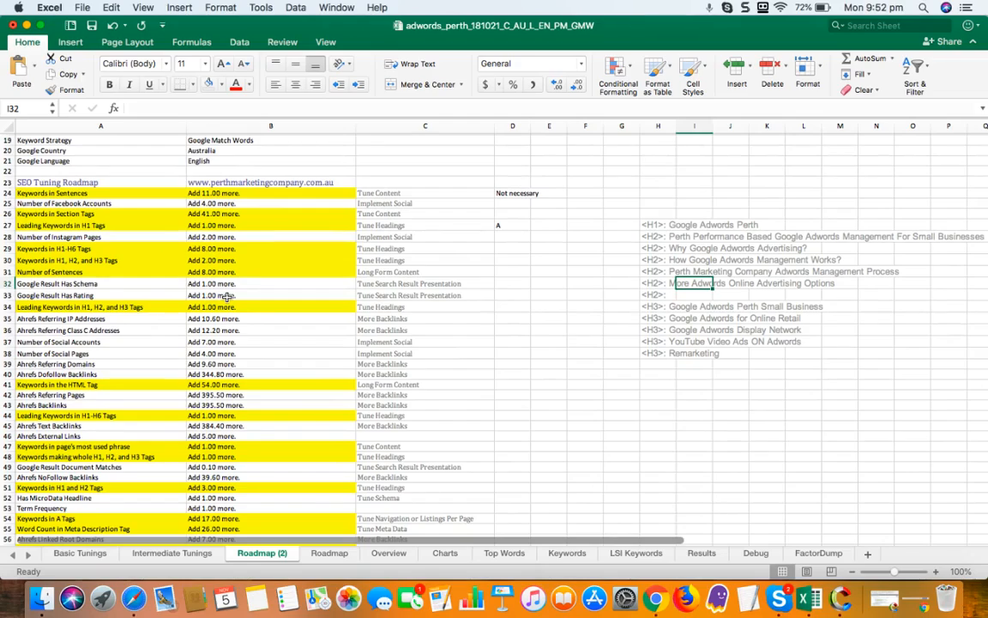
scroll(220, 354, down, 10)
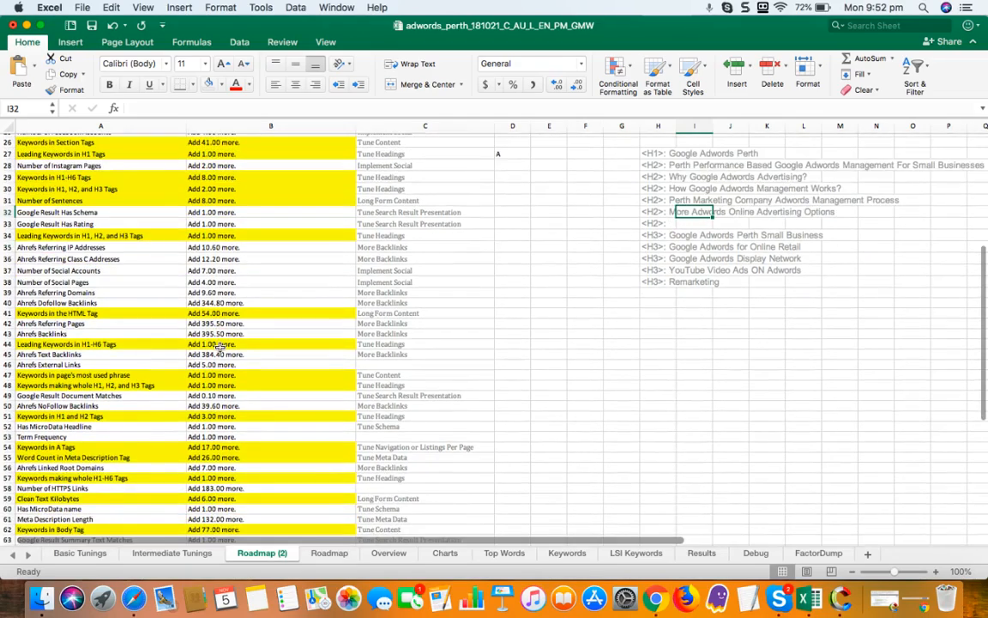
scroll(221, 347, up, 12)
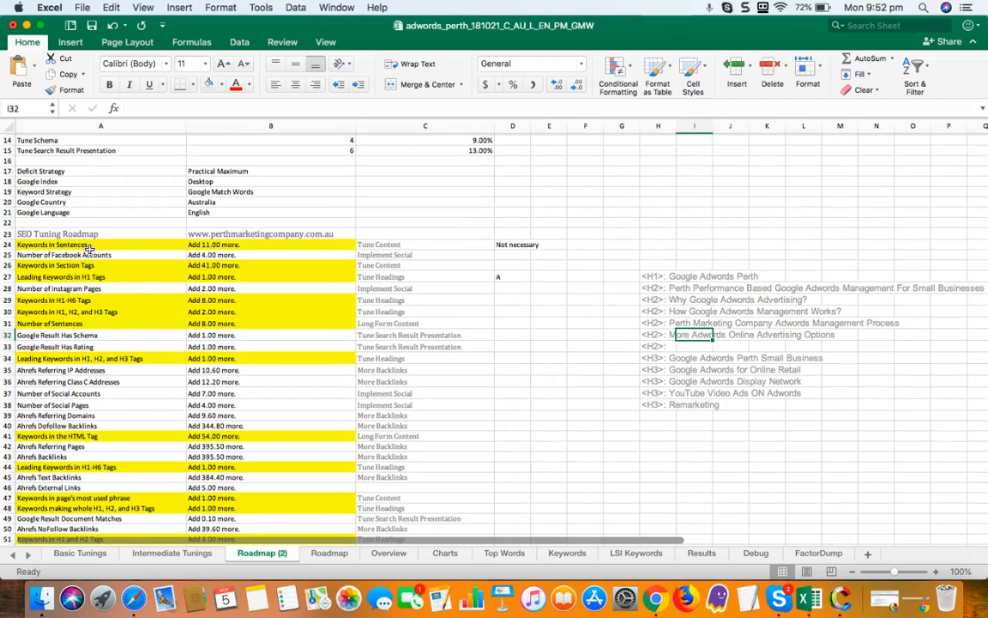
scroll(103, 285, down, 4)
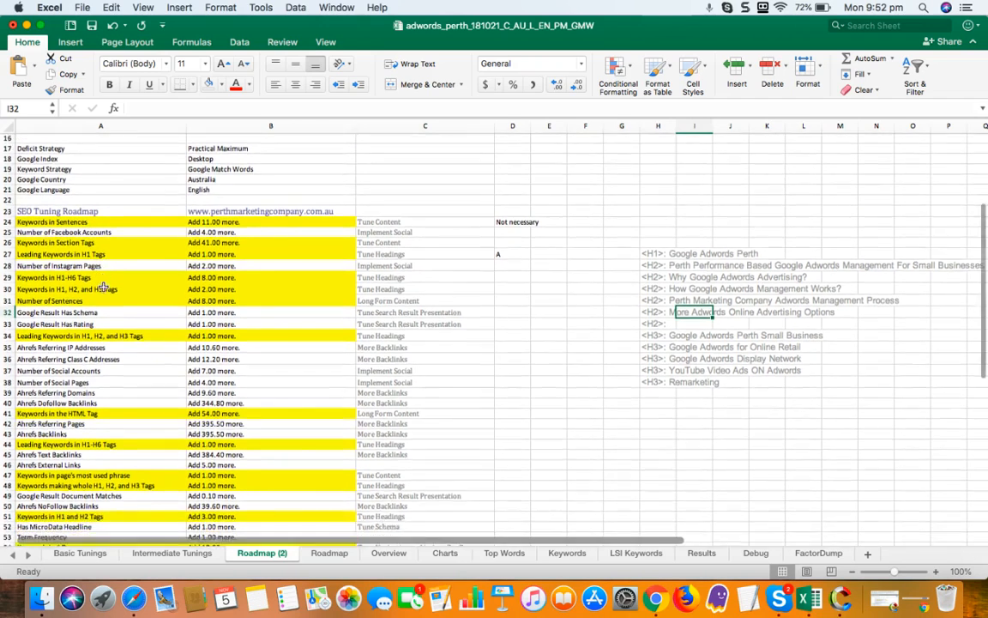
scroll(103, 286, down, 1)
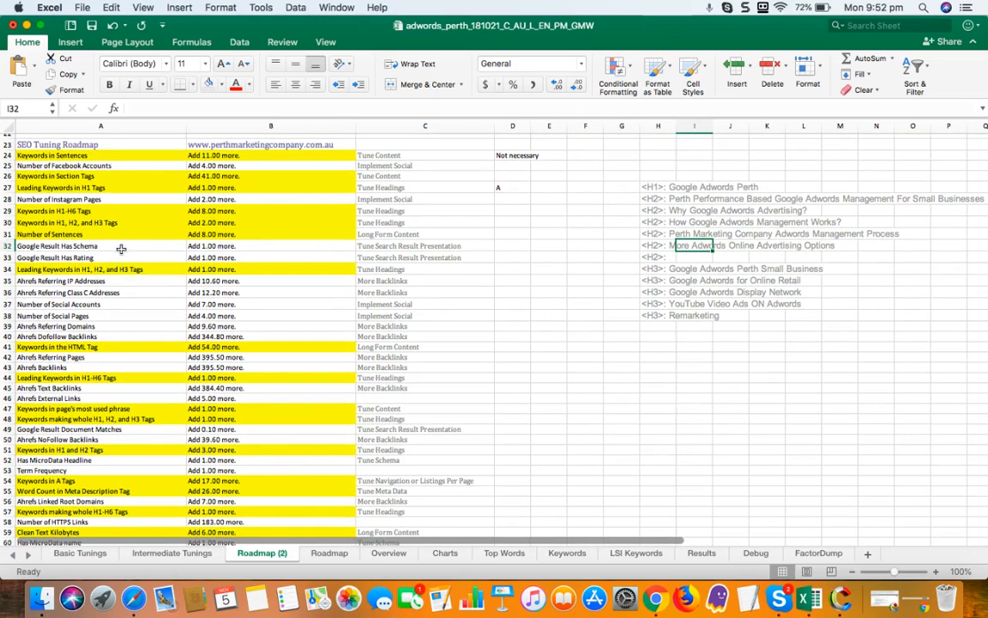
Step: Examine the highlighted tunings in the lower part of the roadmap and select Word Count in A67
scroll(121, 249, down, 5)
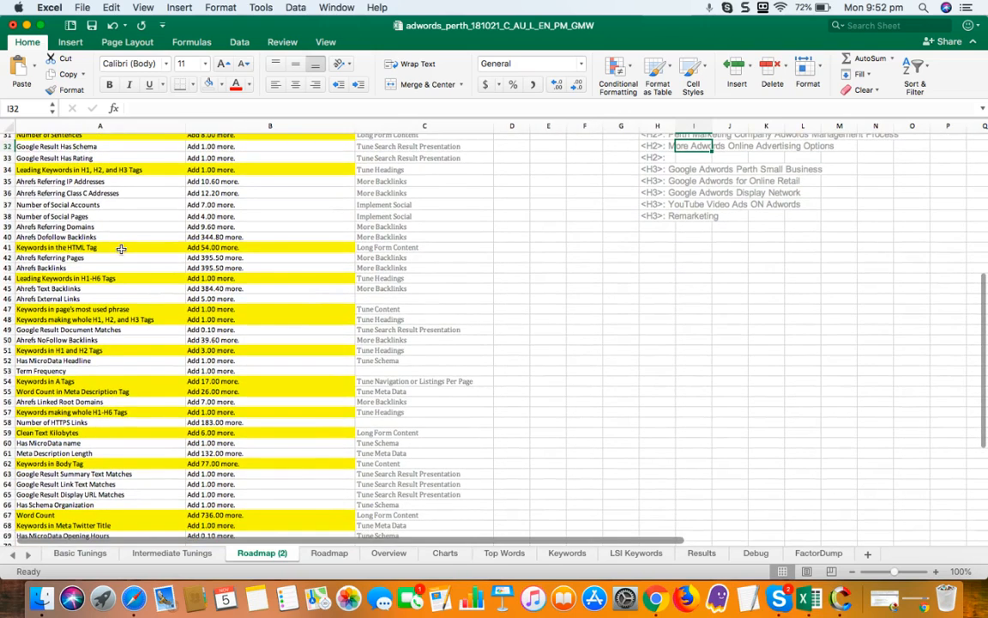
scroll(121, 249, down, 2)
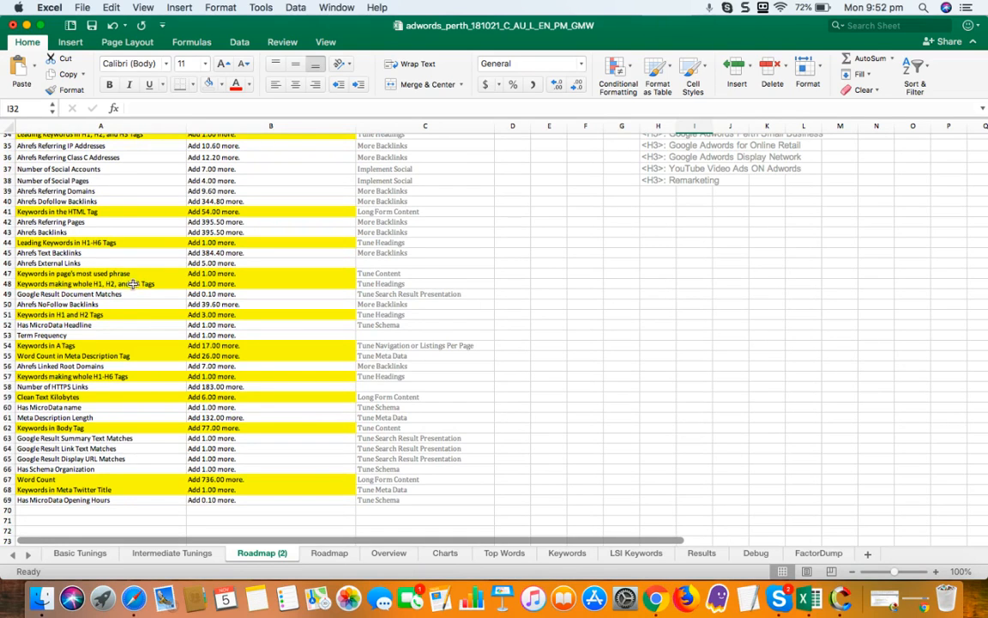
scroll(134, 315, down, 2)
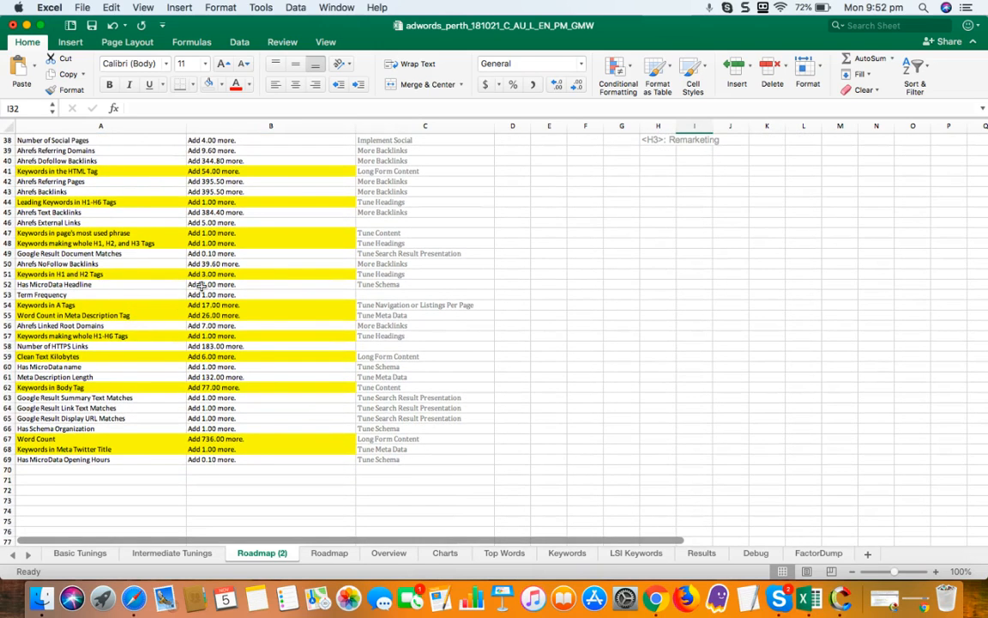
scroll(211, 377, down, 4)
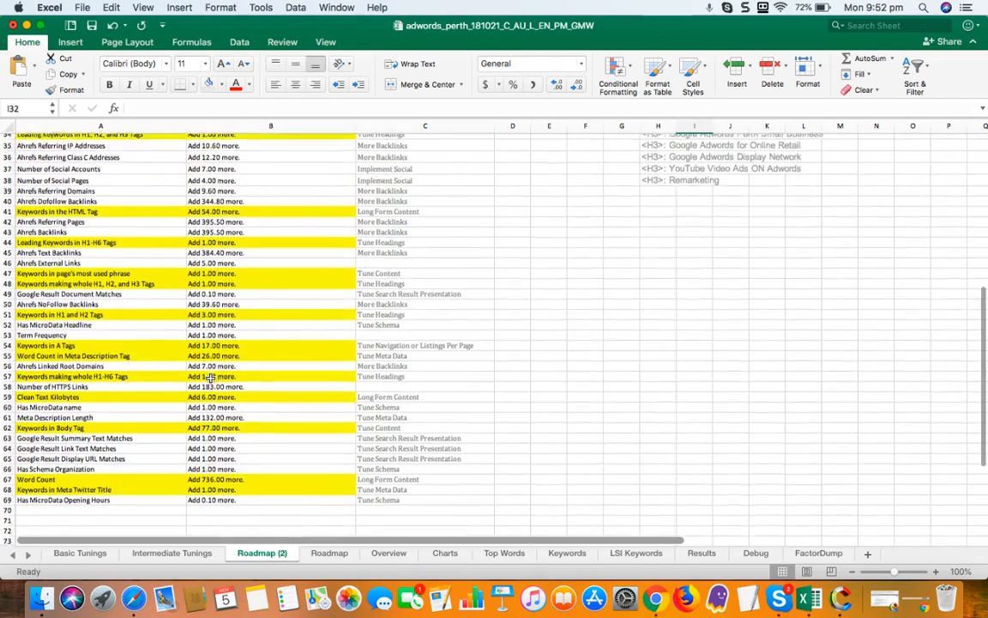
click(97, 369)
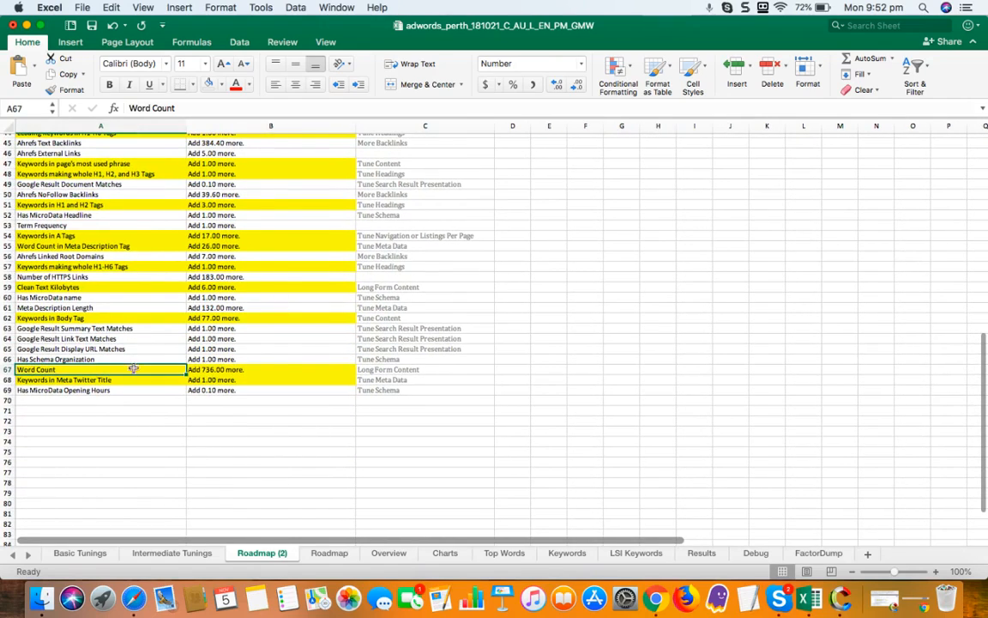
scroll(220, 329, up, 10)
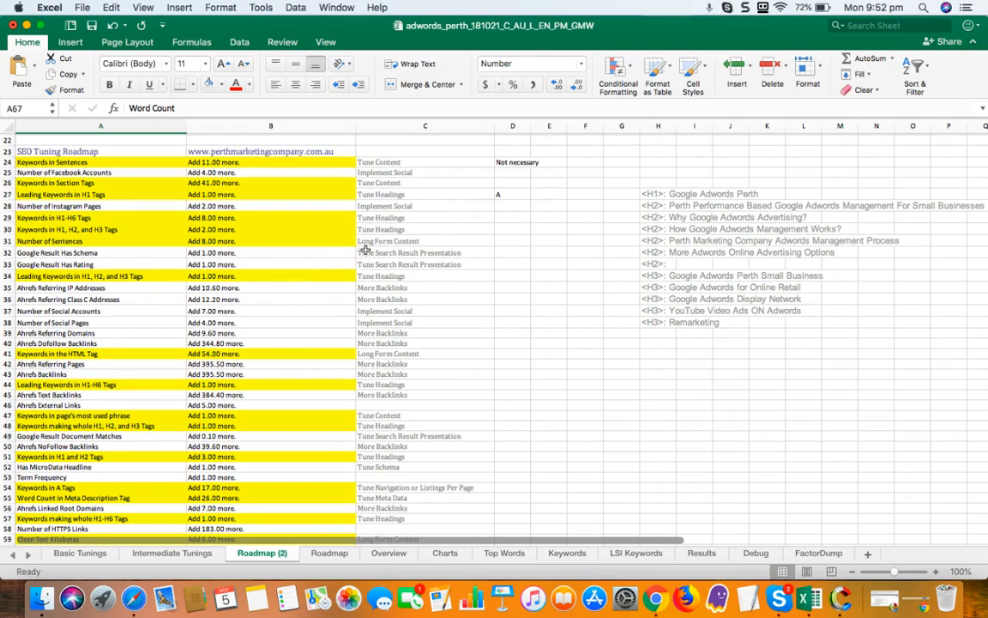
Step: Reread the roadmap tunings from Keywords in Sentences down to Has MicroData Opening Hours
scroll(319, 229, up, 5)
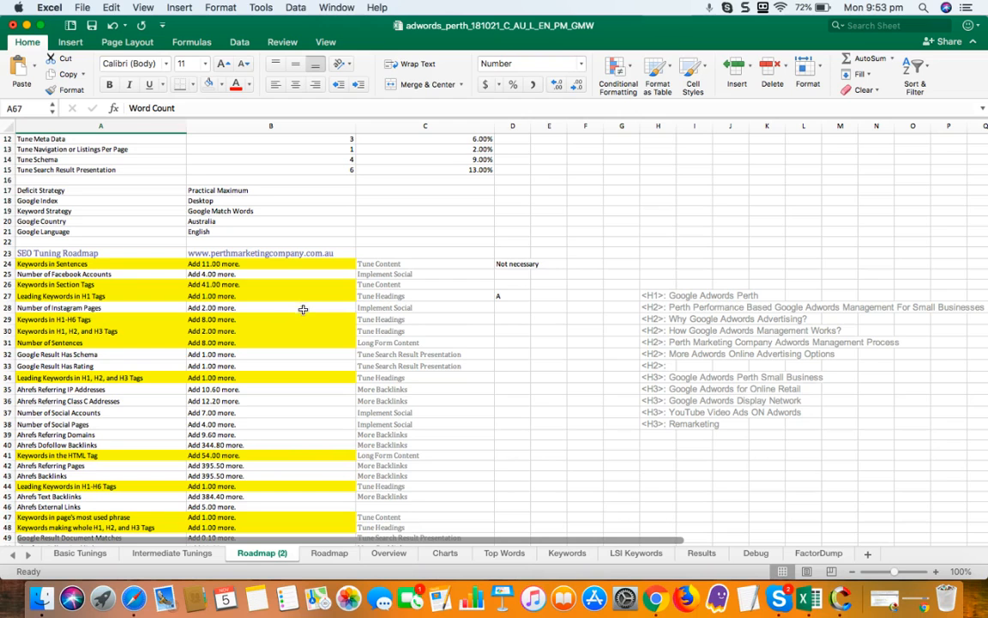
scroll(342, 376, down, 2)
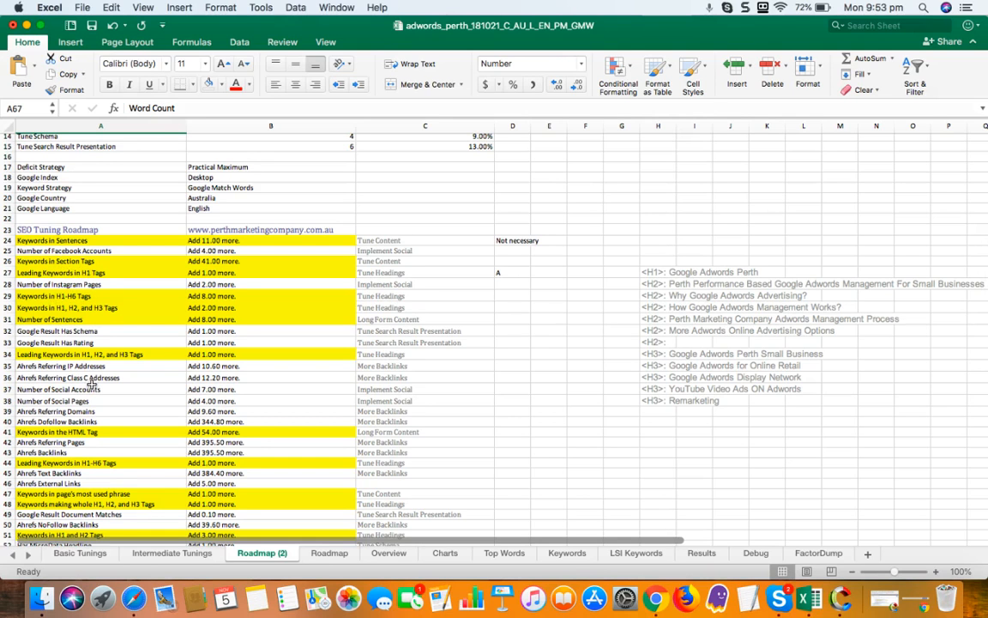
scroll(179, 366, down, 3)
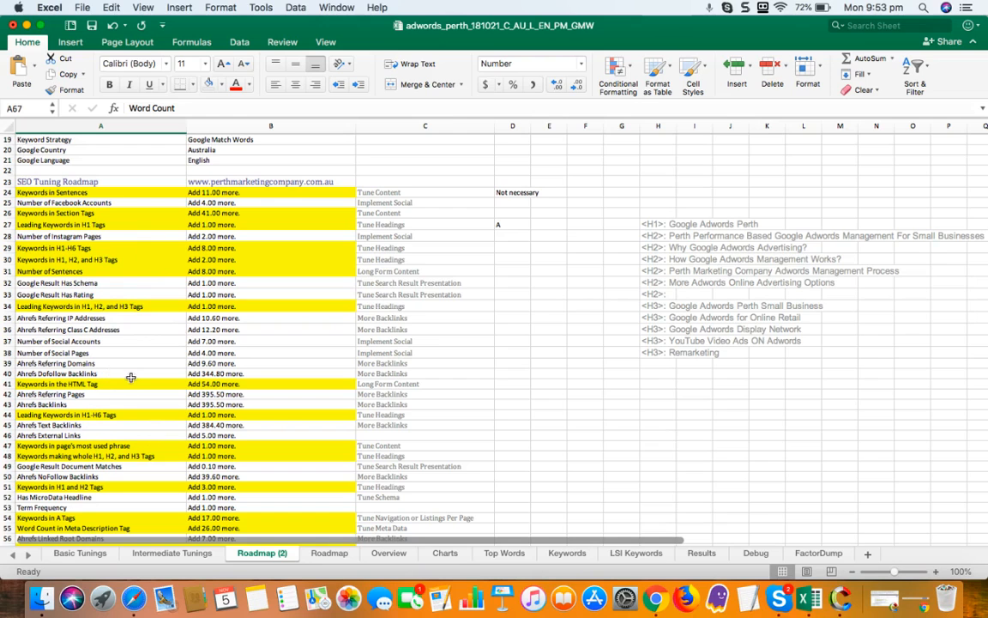
scroll(130, 376, down, 1)
scroll(130, 377, down, 5)
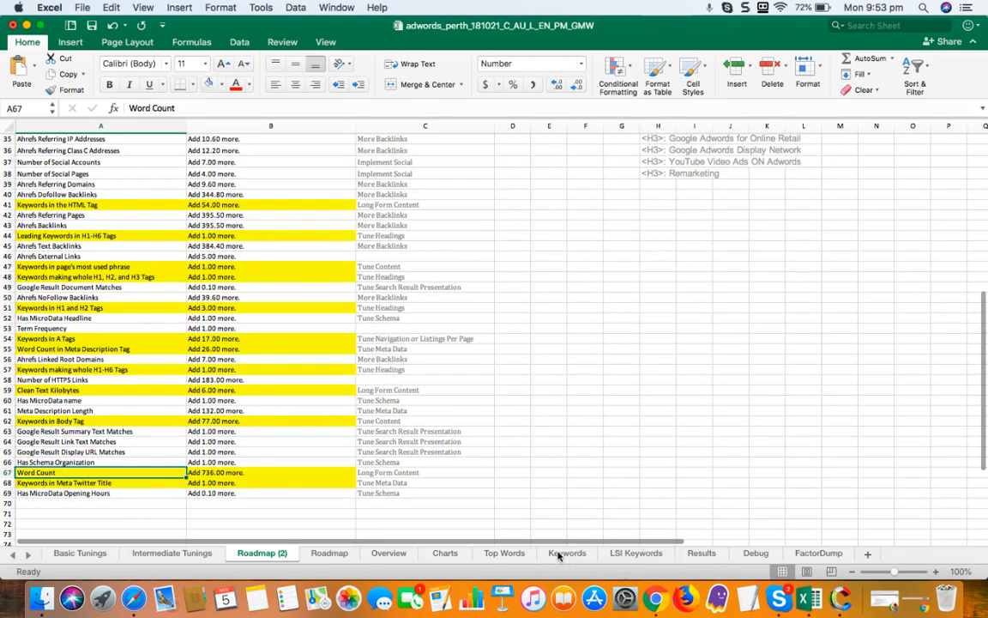
Step: Look at the LSI Keywords sheet, and return to the Google Result Has Schema row on Roadmap (2)
click(635, 553)
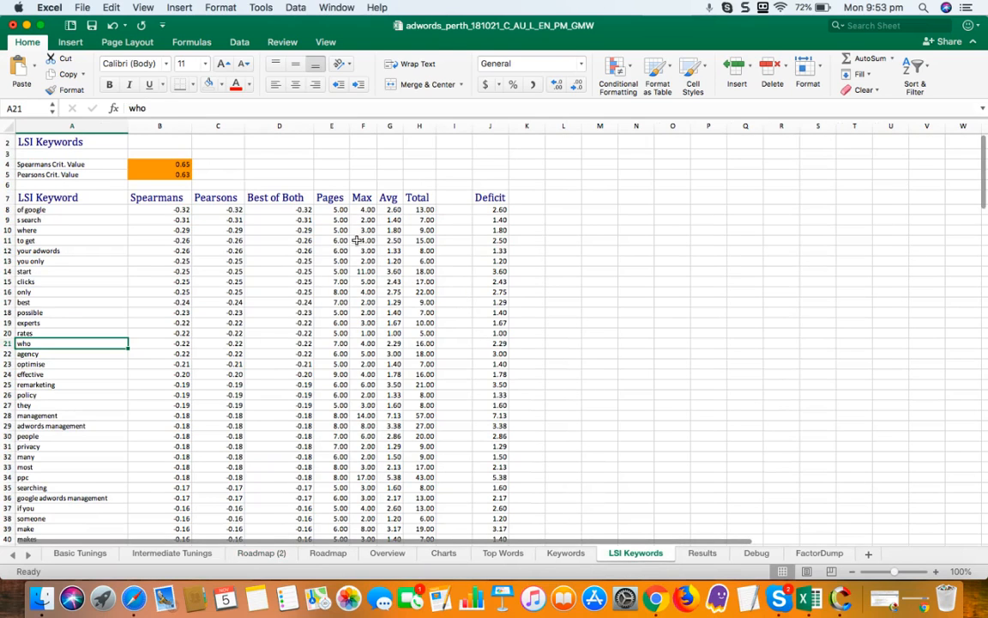
click(258, 556)
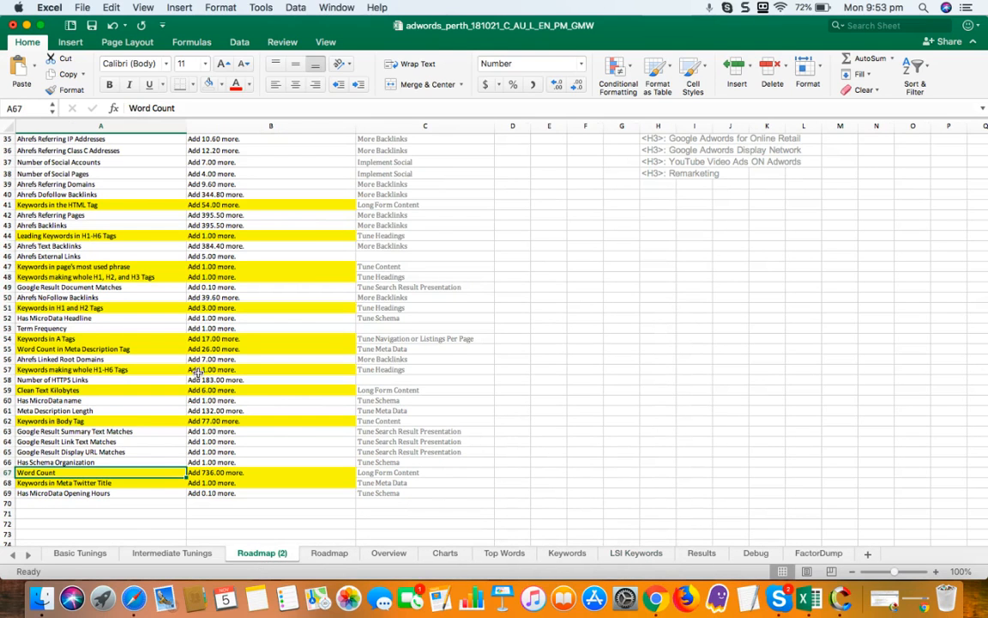
scroll(142, 282, up, 5)
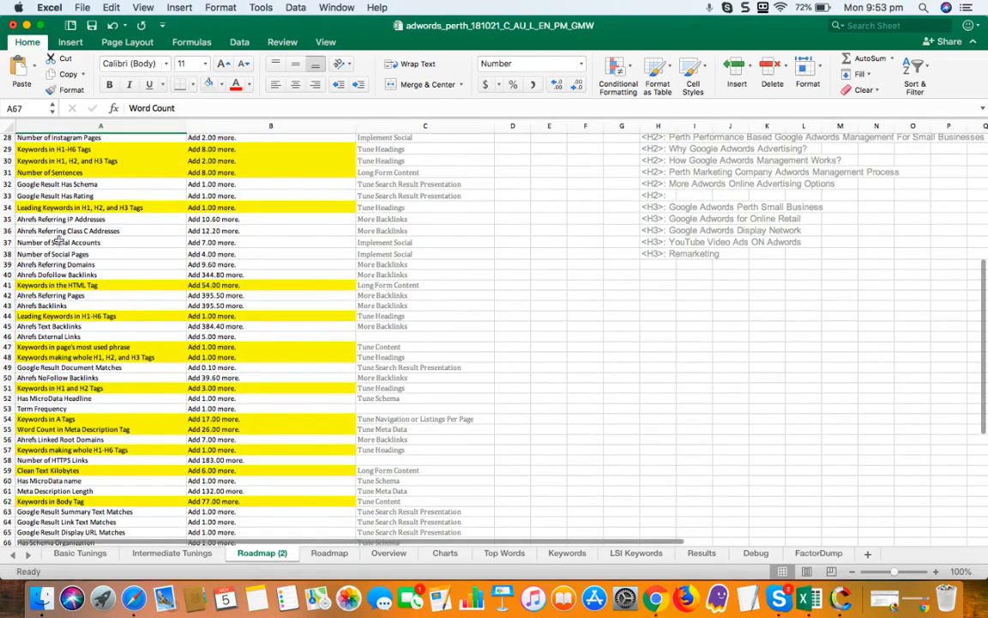
scroll(82, 219, up, 5)
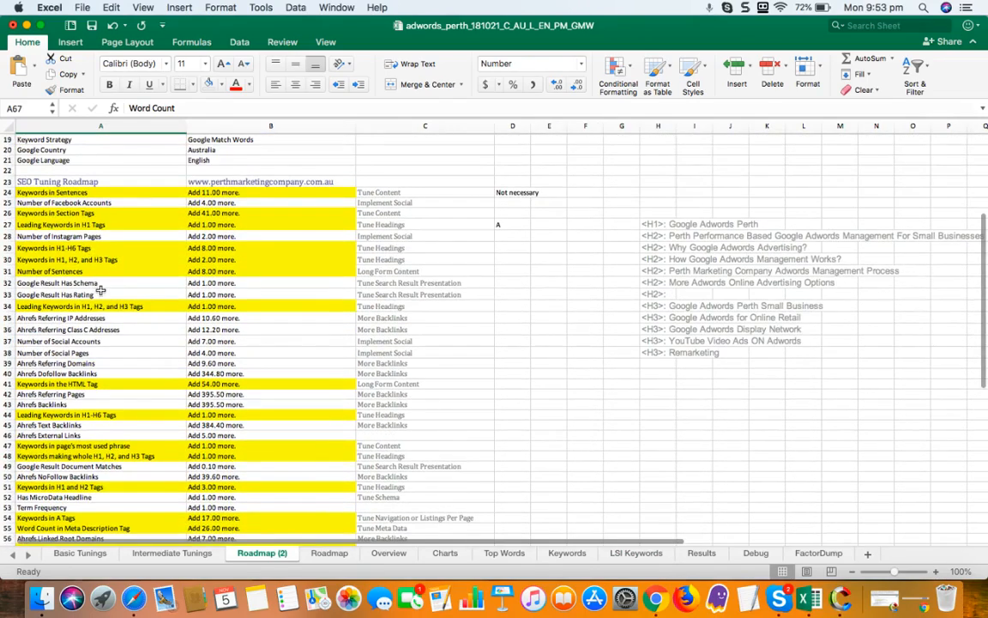
scroll(100, 290, down, 4)
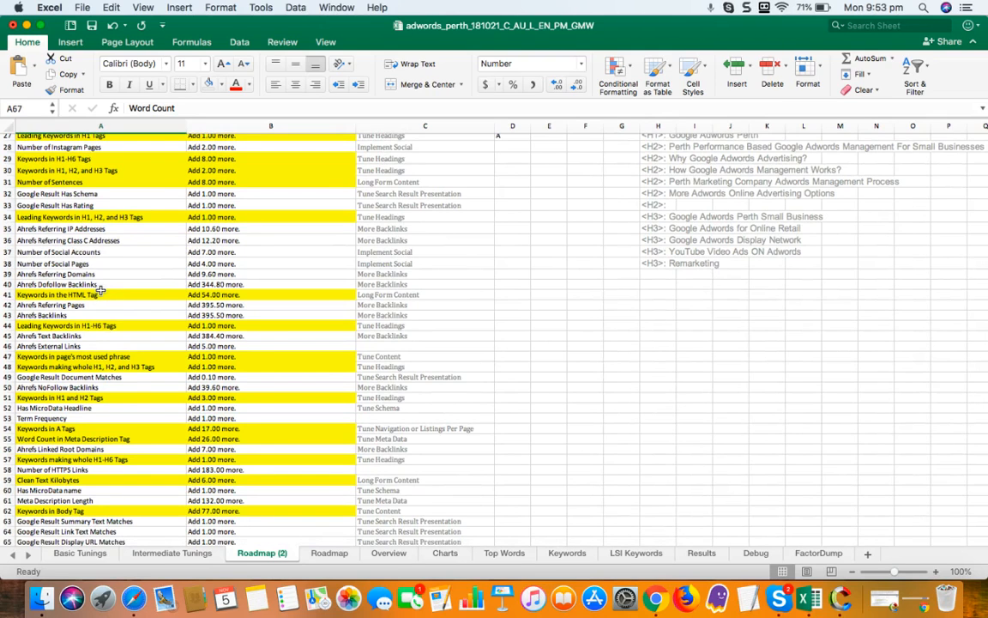
click(97, 196)
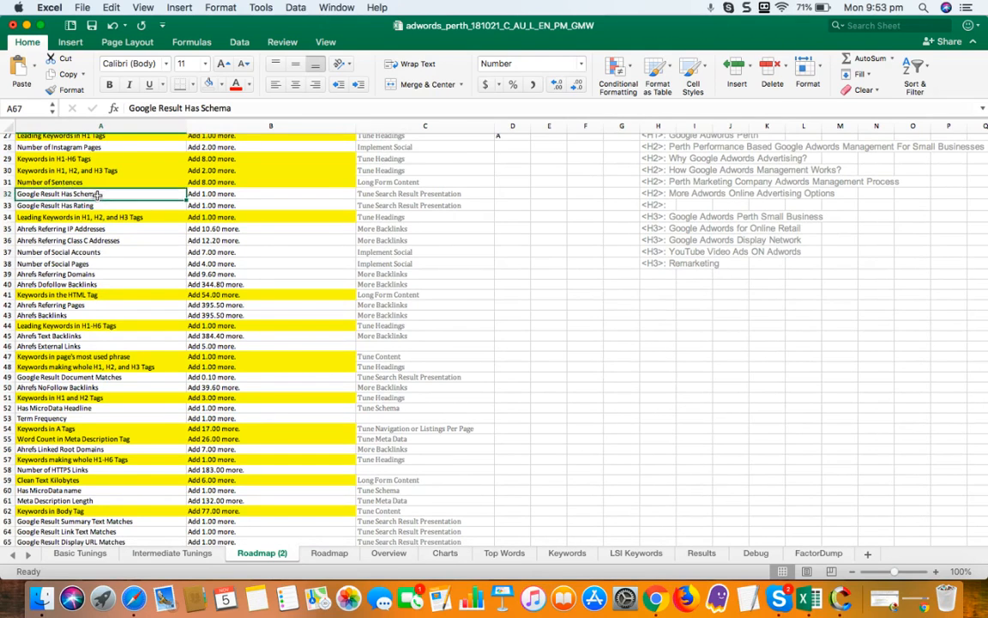
Step: Check the Google Result Has Schema and Has Rating rows, and look over the remaining schema and search result tunings
key(Down)
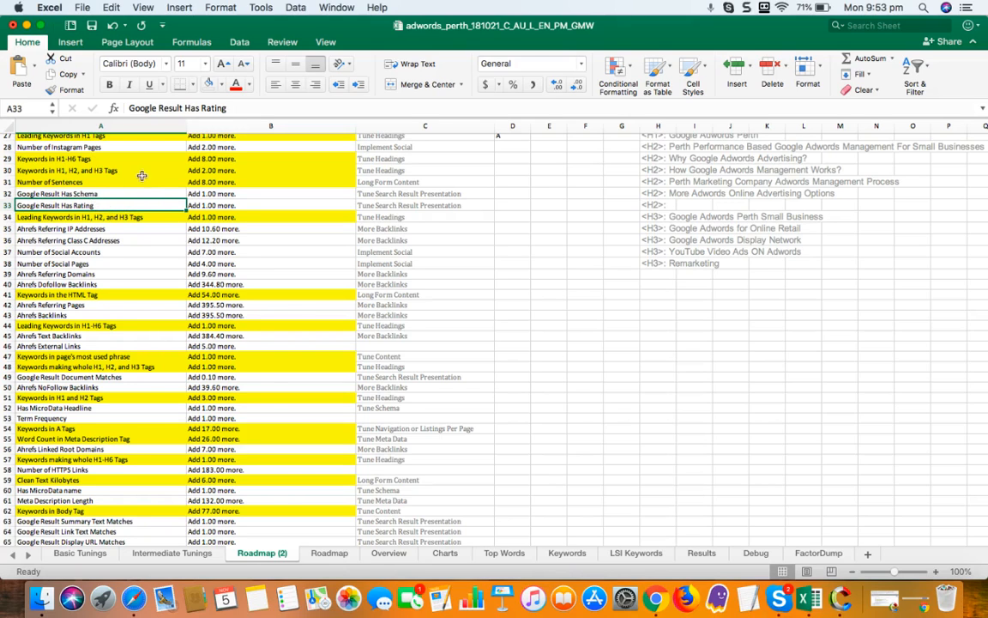
click(126, 190)
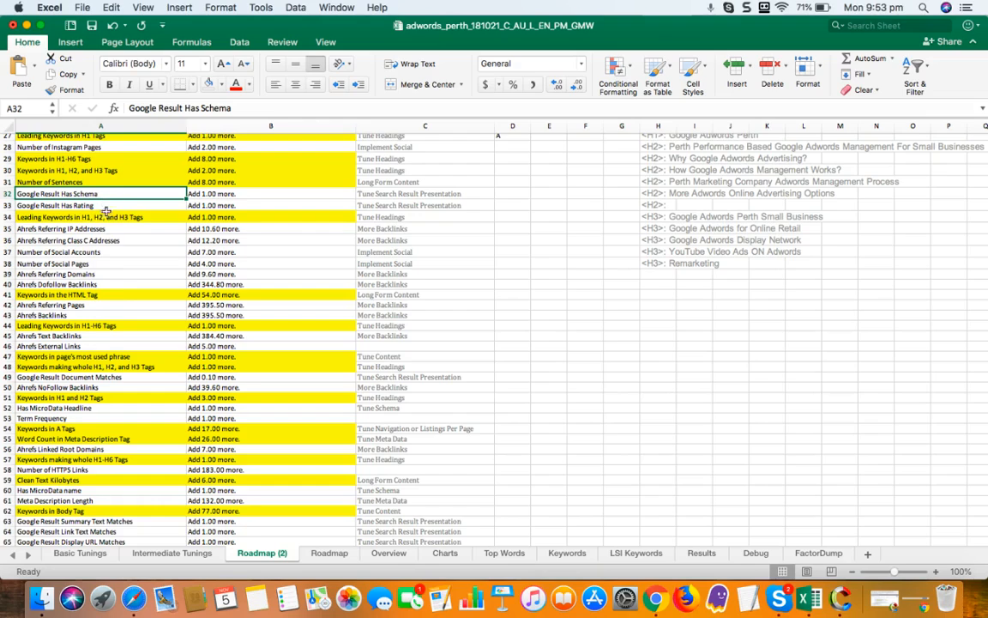
scroll(141, 296, down, 1)
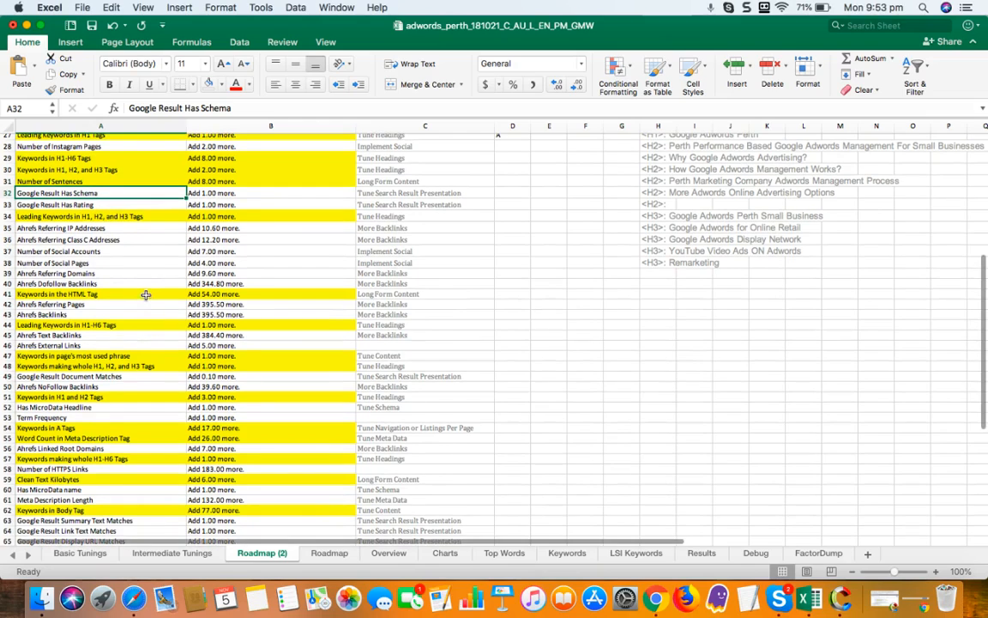
scroll(146, 295, up, 10)
scroll(146, 294, down, 15)
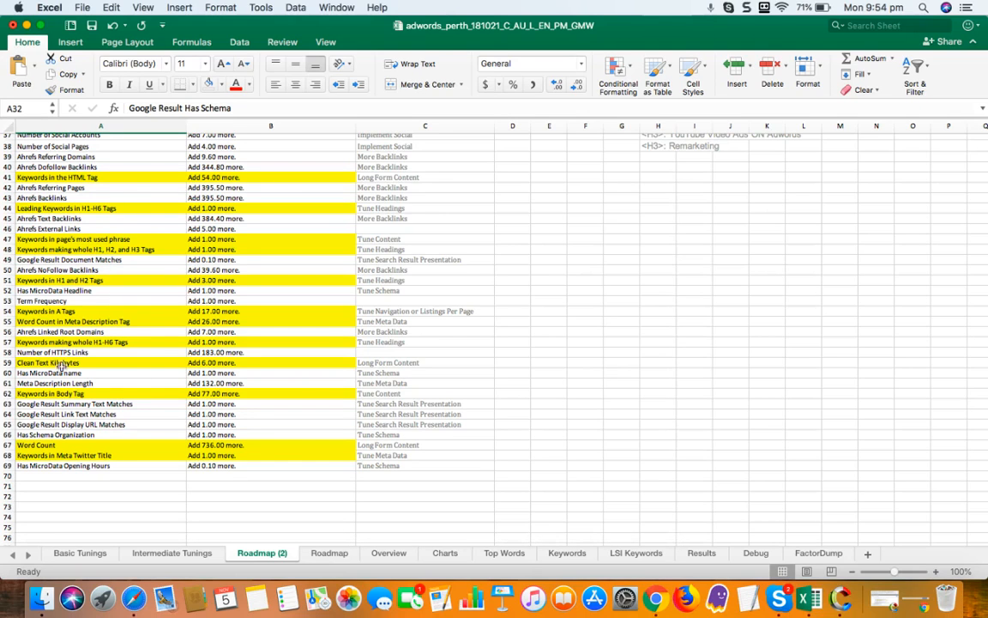
scroll(72, 402, down, 2)
scroll(79, 444, up, 10)
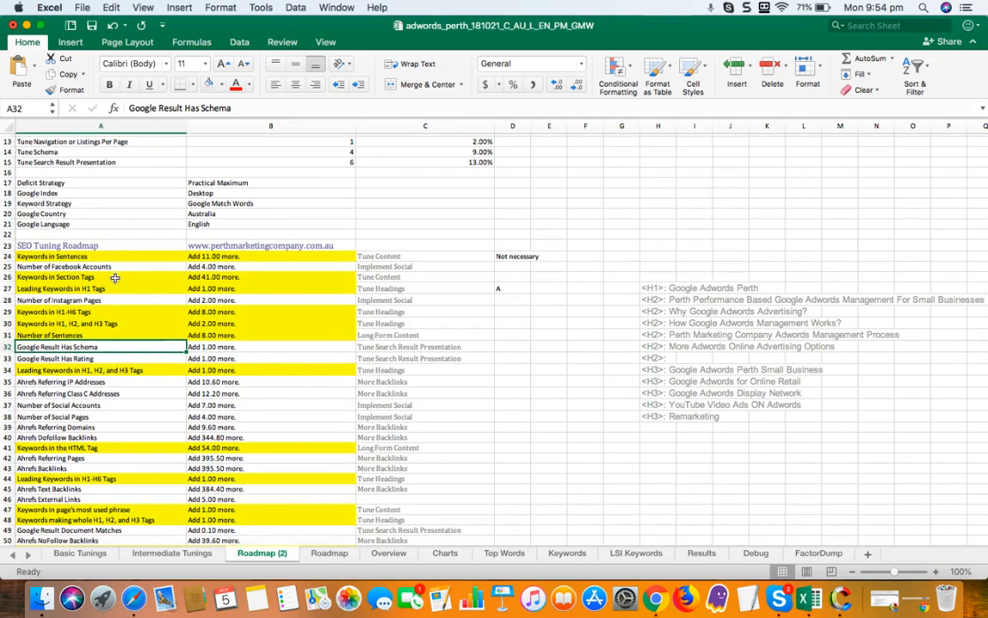
Step: Select Number of Facebook Accounts in A25 and review the unhighlighted social, backlink and schema tunings through the end of the roadmap
click(100, 266)
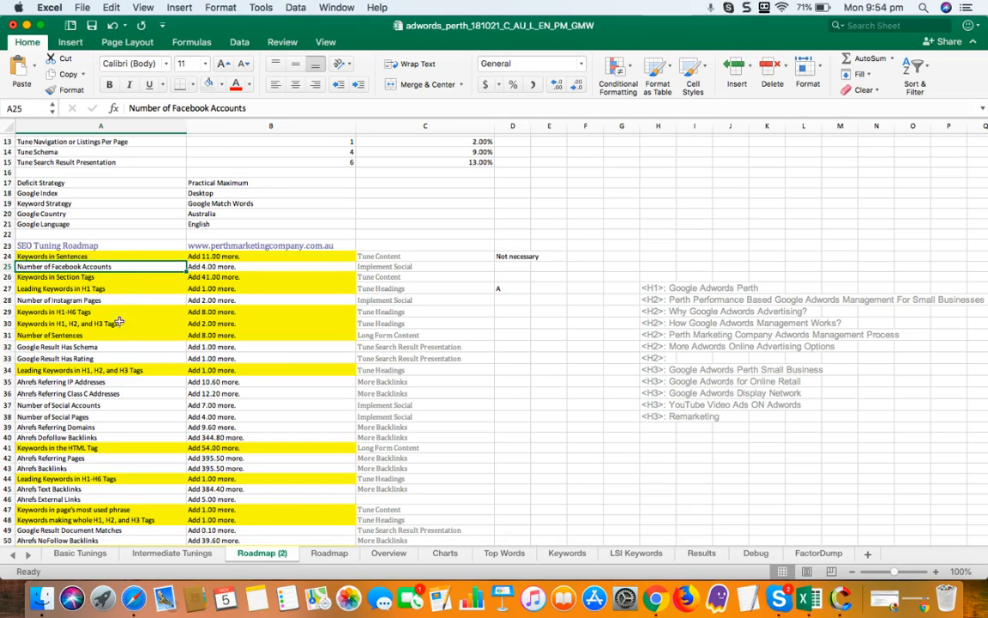
scroll(129, 335, down, 3)
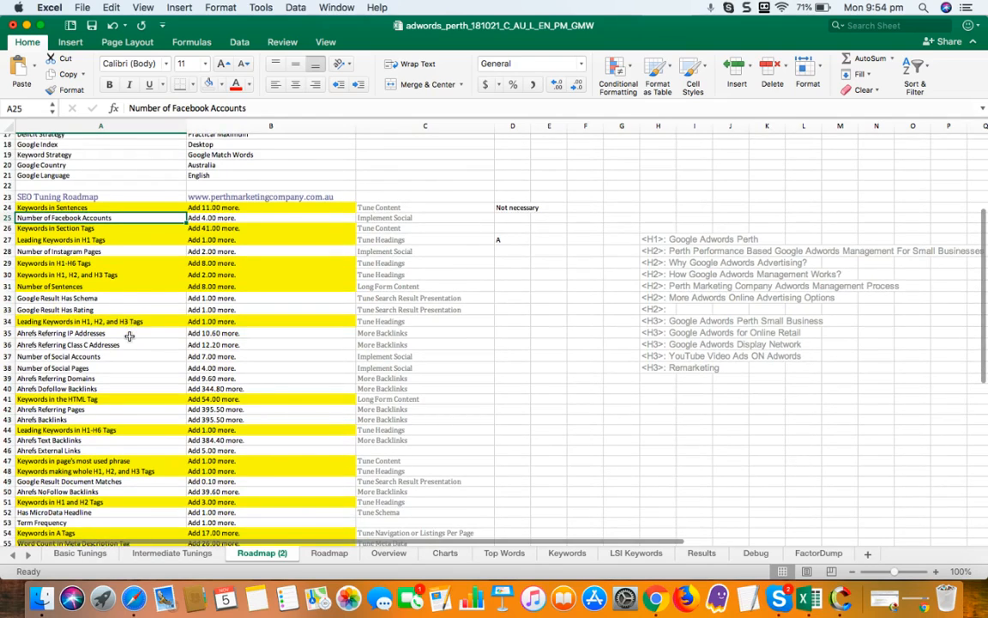
scroll(129, 336, down, 5)
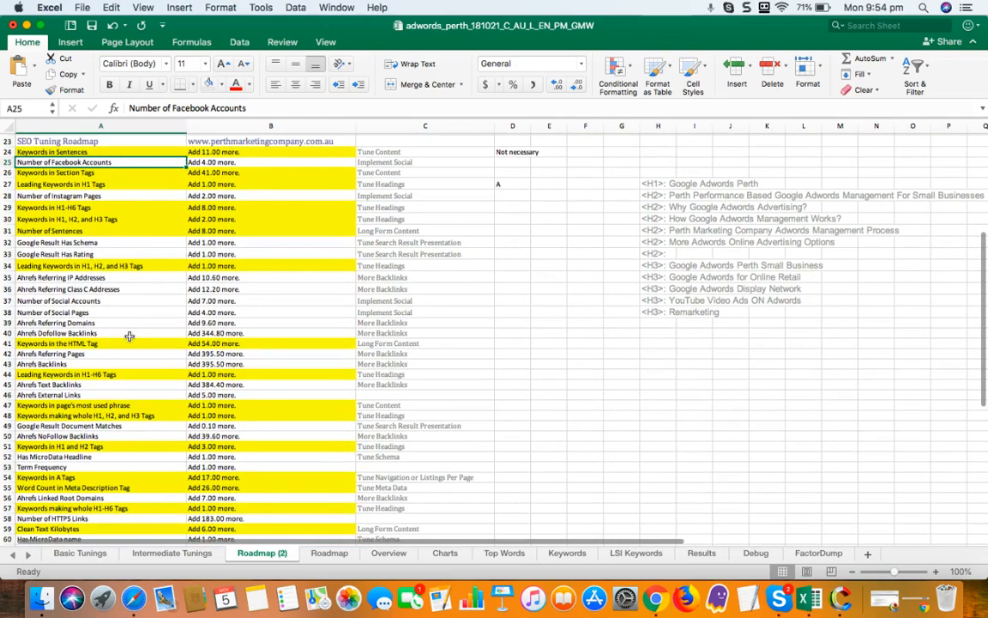
scroll(128, 335, down, 3)
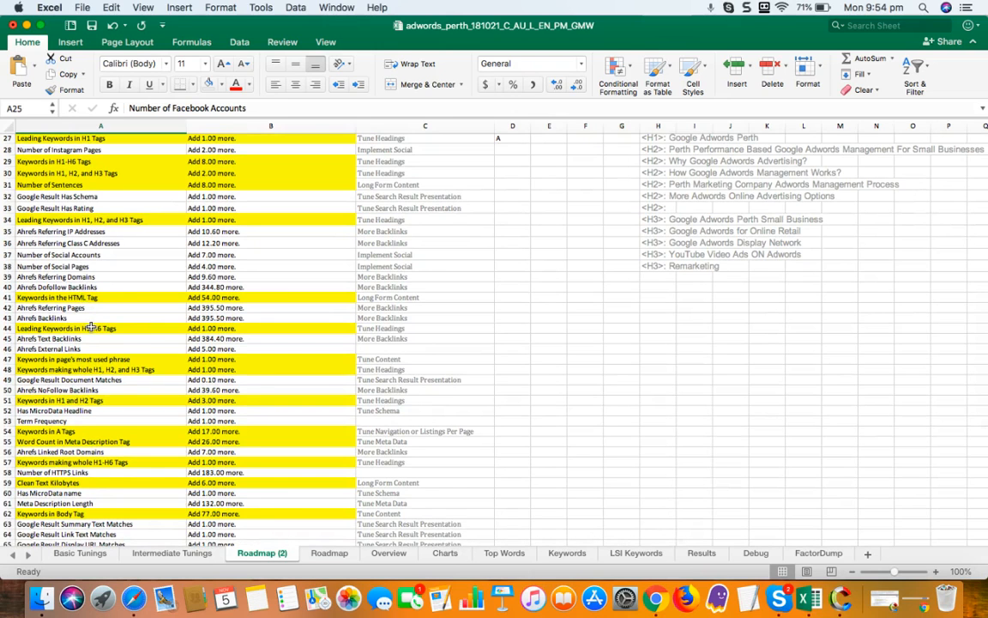
scroll(90, 328, down, 5)
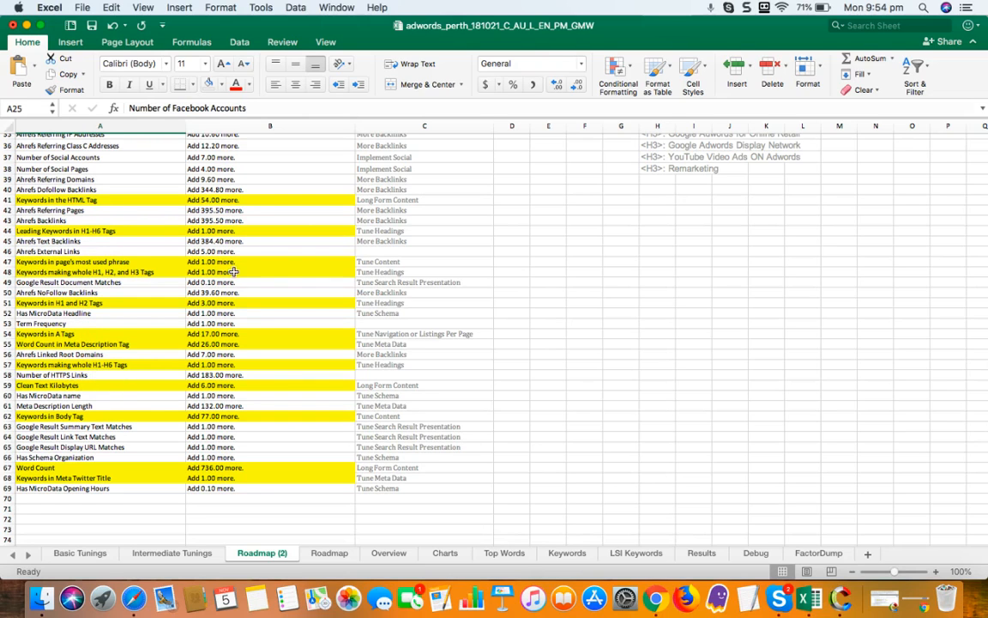
scroll(233, 273, up, 8)
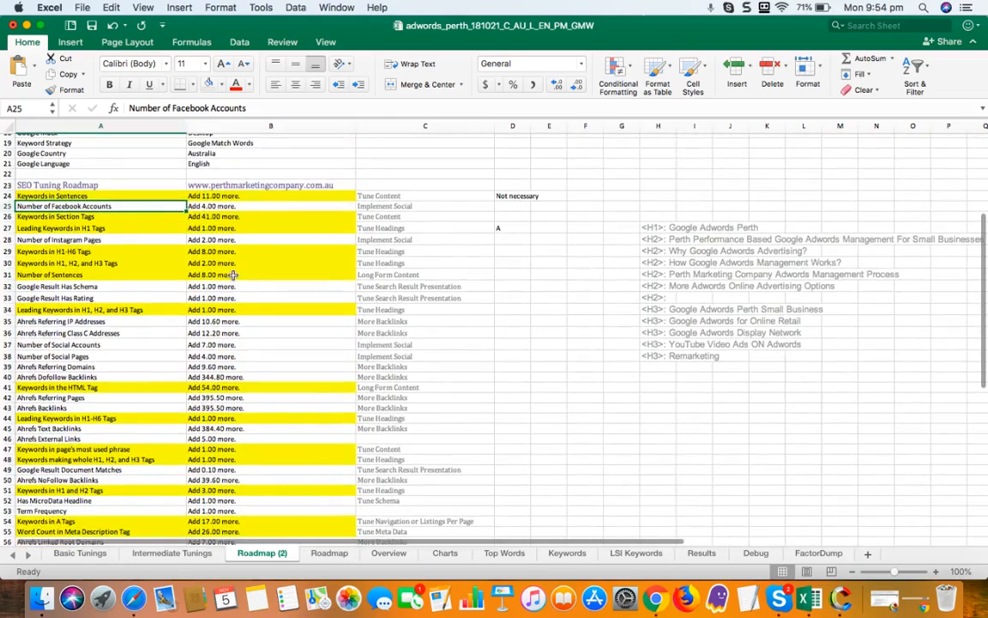
scroll(233, 274, up, 5)
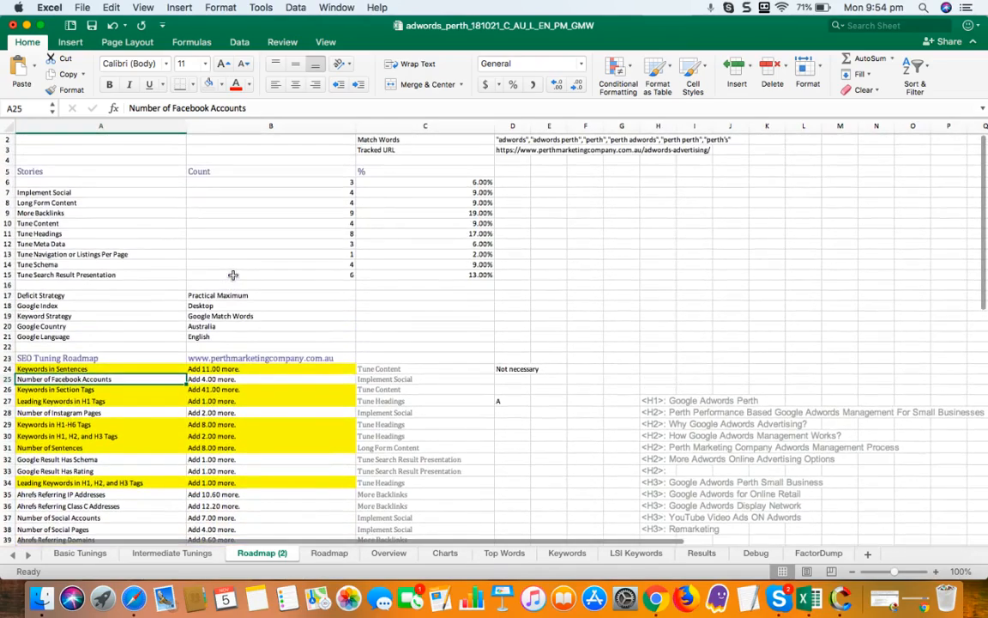